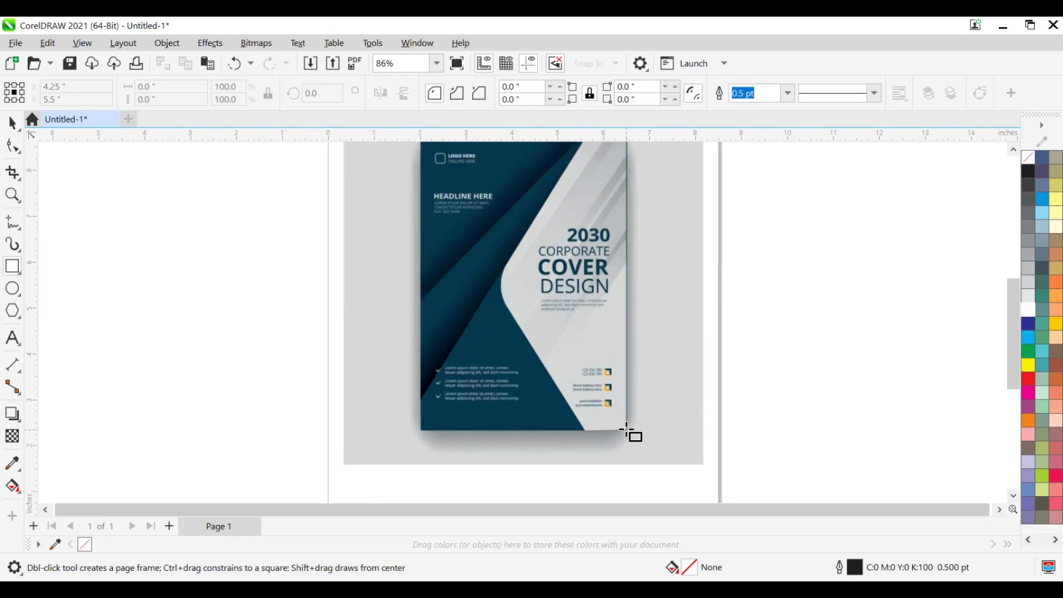
Draw an unfilled rectangle about 4.46 by 6.32 in over the cover artwork, fitting its right edge to the cover
{"action": "left_click_drag", "start_coordinate": [626, 429], "coordinate": [420, 197]}
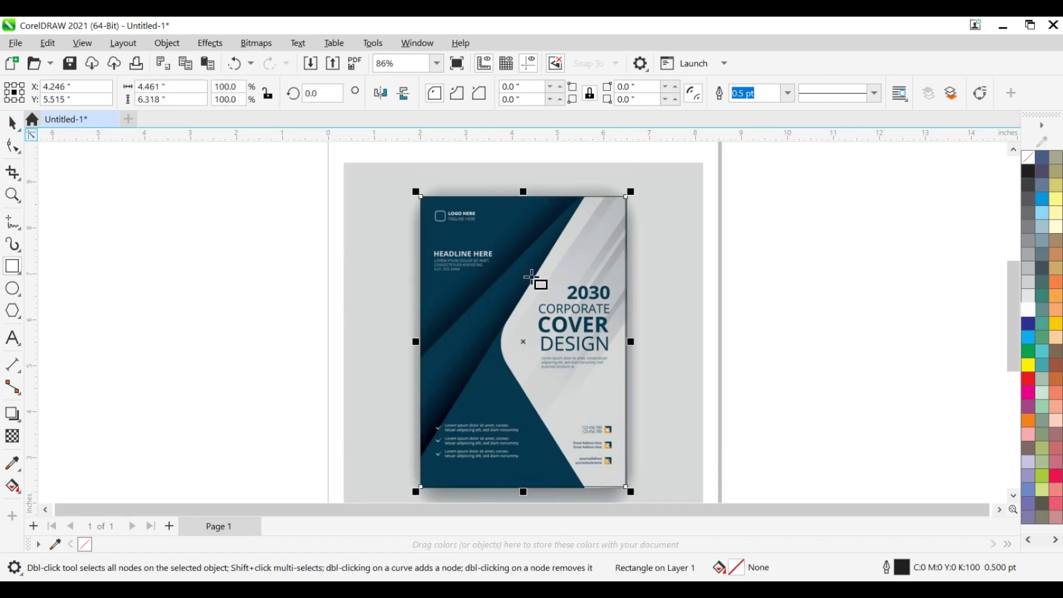
{"action": "scroll", "coordinate": [632, 277], "scroll_direction": "up", "scroll_amount": 3}
{"action": "scroll", "coordinate": [621, 394], "scroll_direction": "up", "scroll_amount": 2}
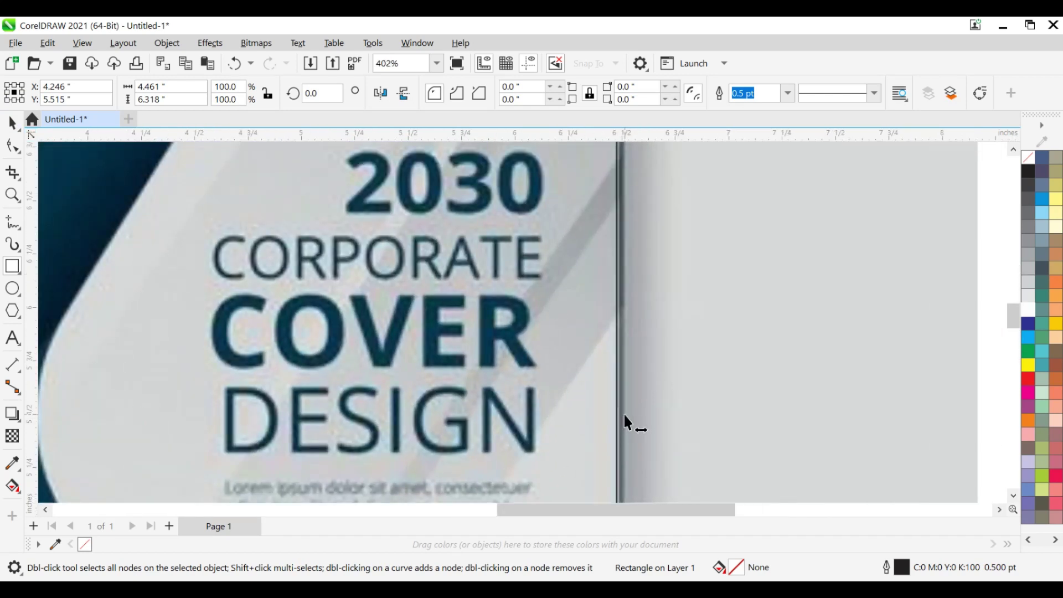
{"action": "left_click_drag", "start_coordinate": [623, 413], "coordinate": [593, 452]}
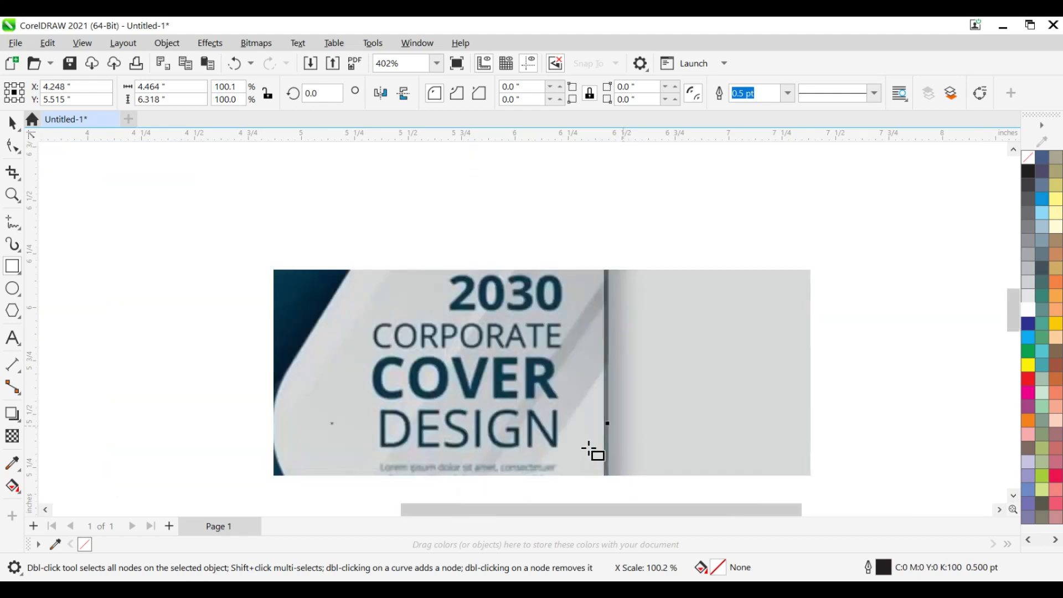
{"action": "scroll", "coordinate": [526, 278], "scroll_direction": "down", "scroll_amount": 2}
{"action": "scroll", "coordinate": [491, 173], "scroll_direction": "up", "scroll_amount": 3}
{"action": "scroll", "coordinate": [648, 263], "scroll_direction": "down", "scroll_amount": 2}
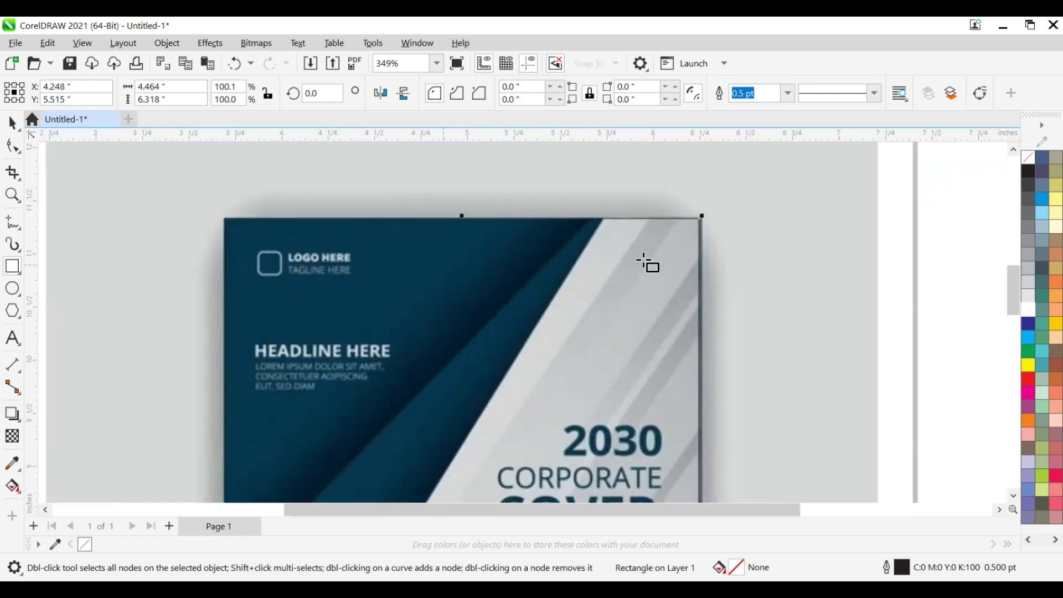
{"action": "scroll", "coordinate": [643, 259], "scroll_direction": "down", "scroll_amount": 3}
{"action": "left_click", "coordinate": [12, 123]}
{"action": "left_click", "coordinate": [298, 262]}
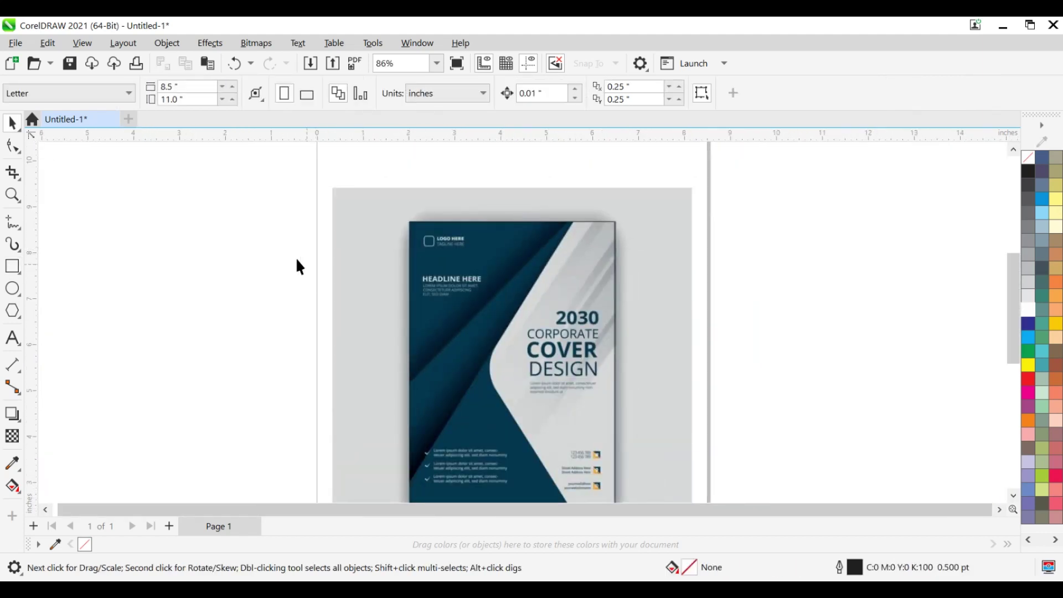
Draw a square about 5.82 in wide in the empty area beside the page
{"action": "scroll", "coordinate": [513, 337], "scroll_direction": "up", "scroll_amount": 1}
{"action": "left_click_drag", "start_coordinate": [513, 336], "coordinate": [504, 287]}
{"action": "scroll", "coordinate": [504, 287], "scroll_direction": "down", "scroll_amount": 4}
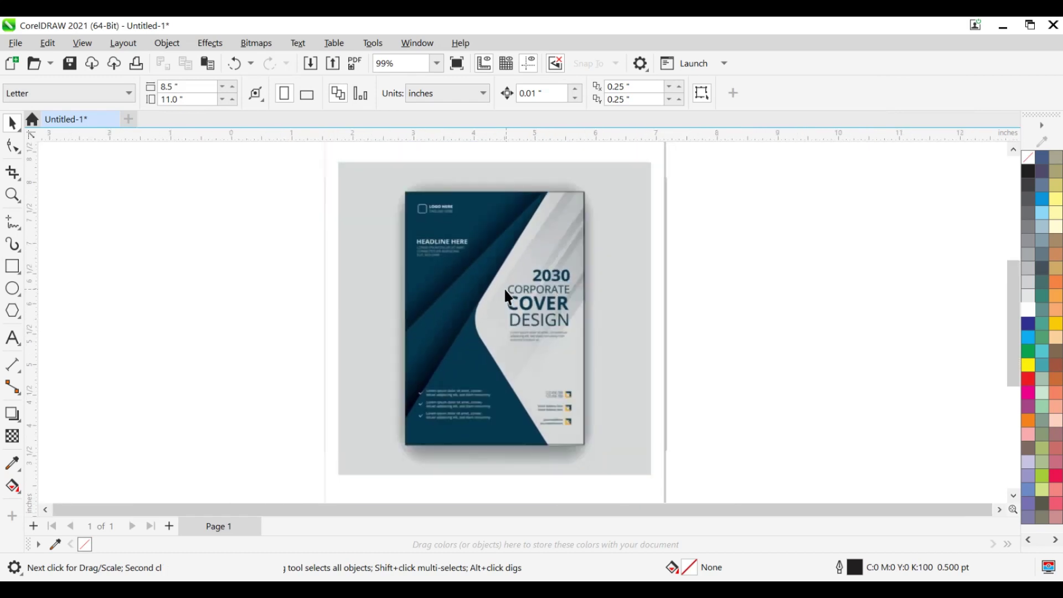
{"action": "scroll", "coordinate": [440, 302], "scroll_direction": "down", "scroll_amount": 1}
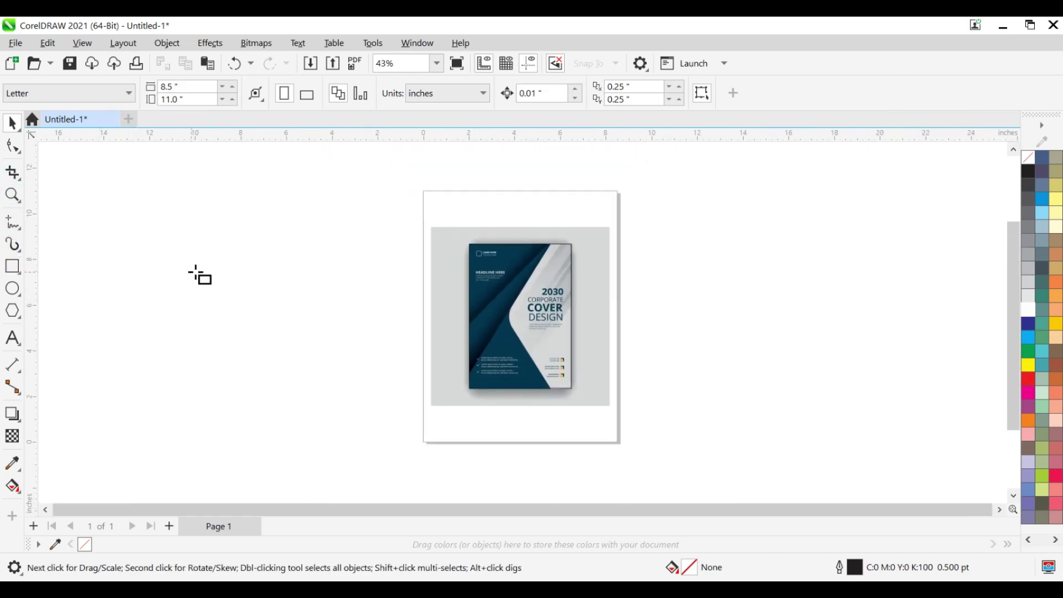
{"action": "key", "text": "F6"}
{"action": "left_click_drag", "start_coordinate": [151, 249], "coordinate": [283, 382]}
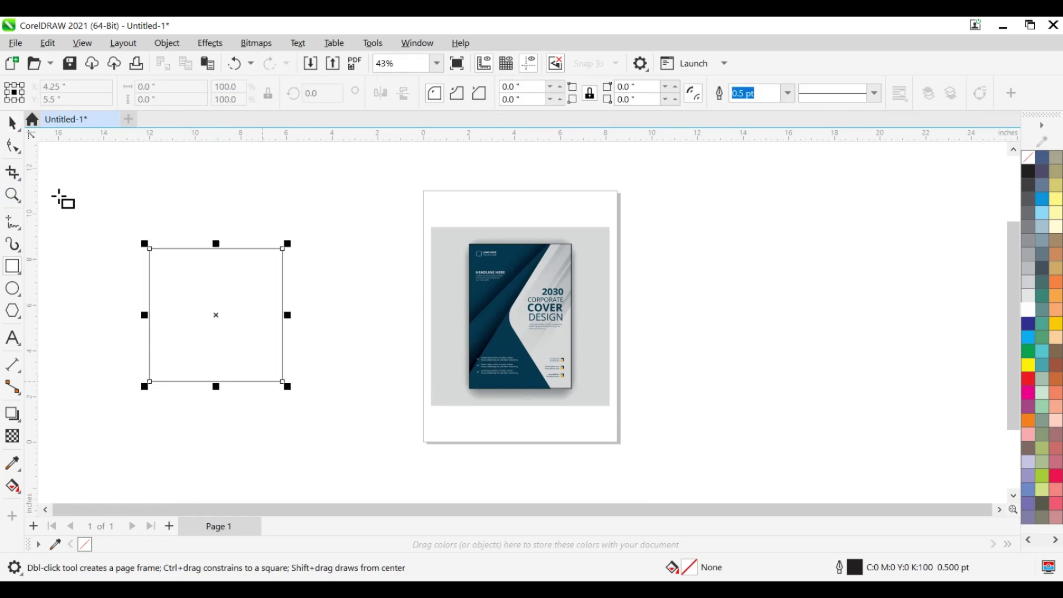
Rotate the square 45 degrees clockwise to a 315° angle so it forms a diamond
{"action": "left_click", "coordinate": [12, 121]}
{"action": "left_click", "coordinate": [287, 252]}
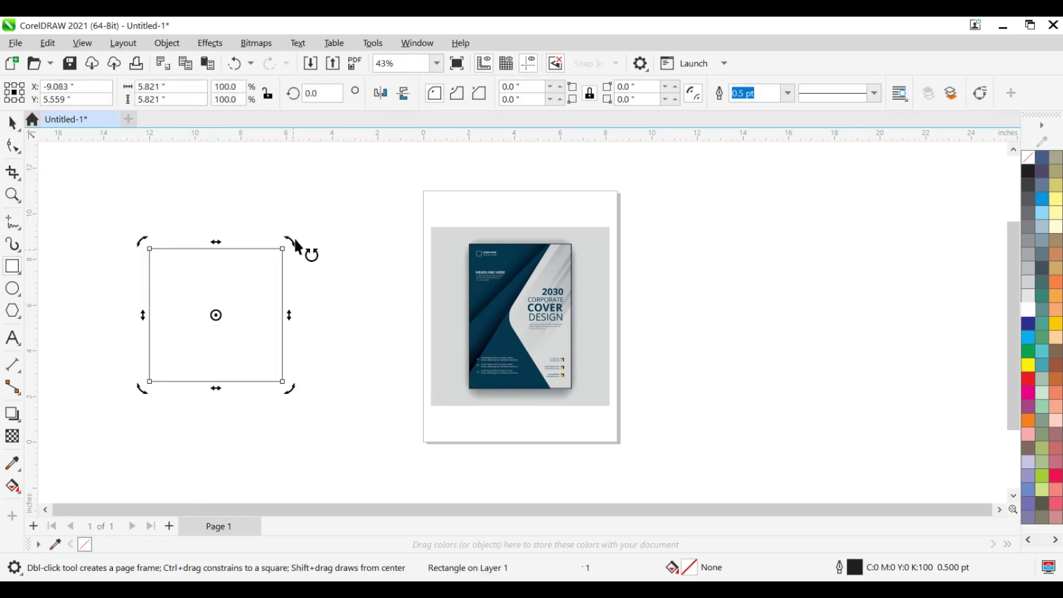
{"action": "key", "text": "space"}
{"action": "left_click_drag", "start_coordinate": [292, 240], "coordinate": [300, 314]}
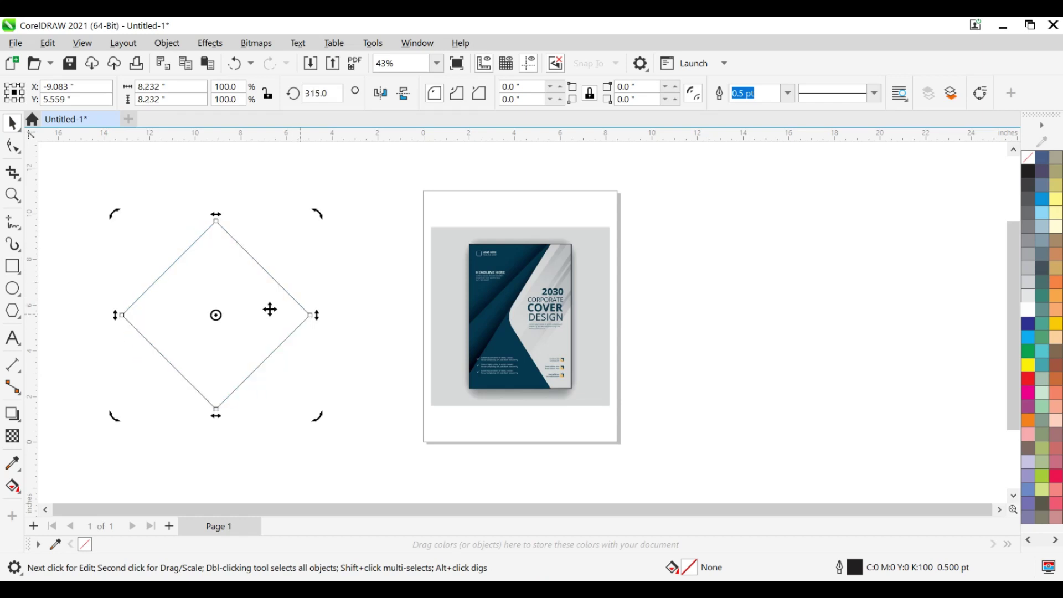
{"action": "left_click", "coordinate": [114, 183]}
Move the diamond onto the cover, with its left corner near the curved edge of the light grey panel
{"action": "left_click", "coordinate": [196, 273]}
{"action": "scroll", "coordinate": [196, 273], "scroll_direction": "down", "scroll_amount": 2}
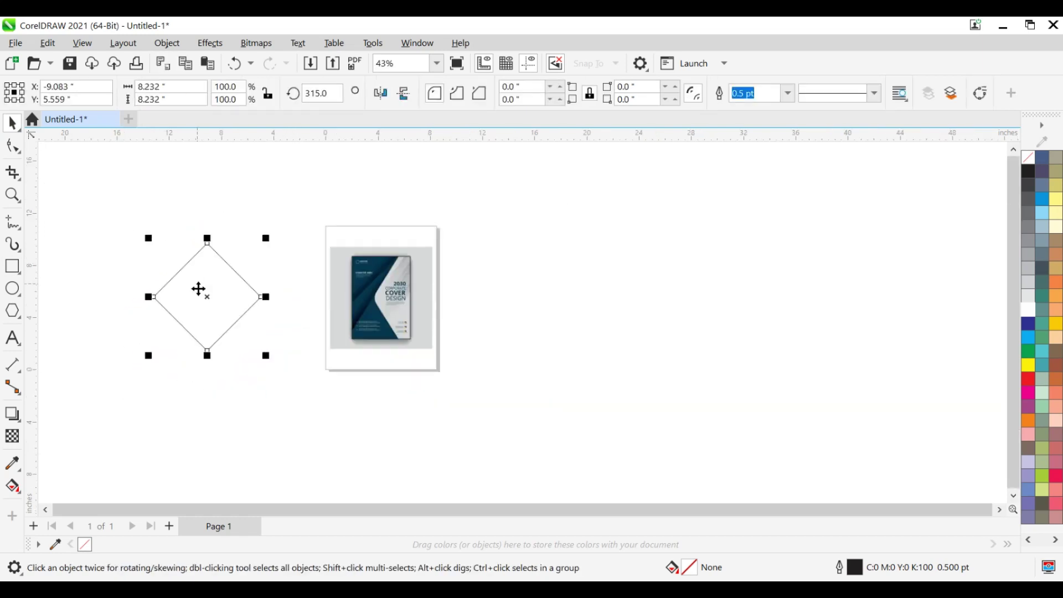
{"action": "left_click_drag", "start_coordinate": [203, 297], "coordinate": [417, 291]}
{"action": "scroll", "coordinate": [398, 278], "scroll_direction": "up", "scroll_amount": 2}
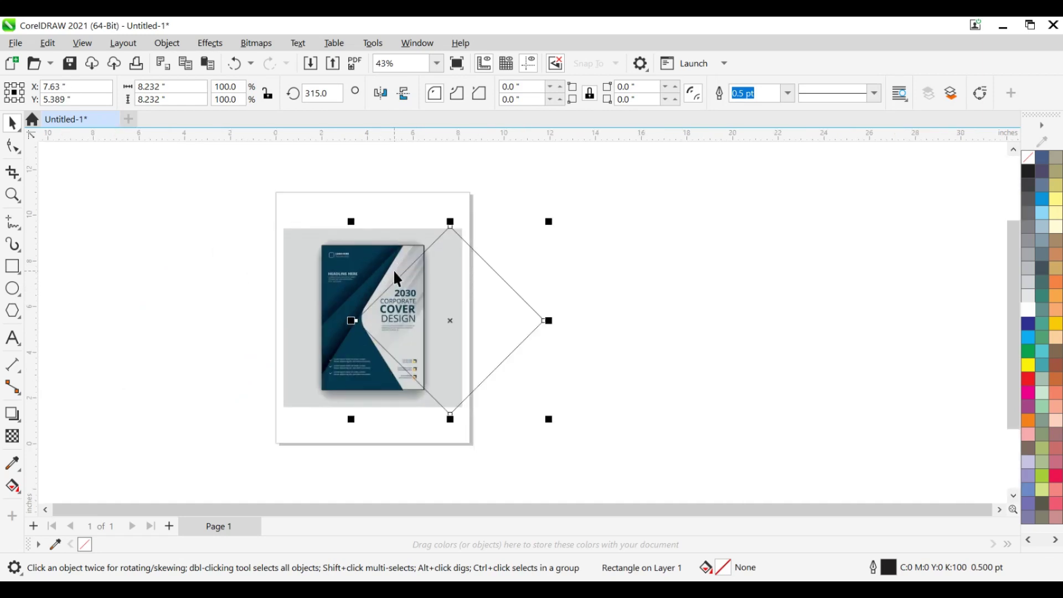
{"action": "scroll", "coordinate": [397, 279], "scroll_direction": "up", "scroll_amount": 1}
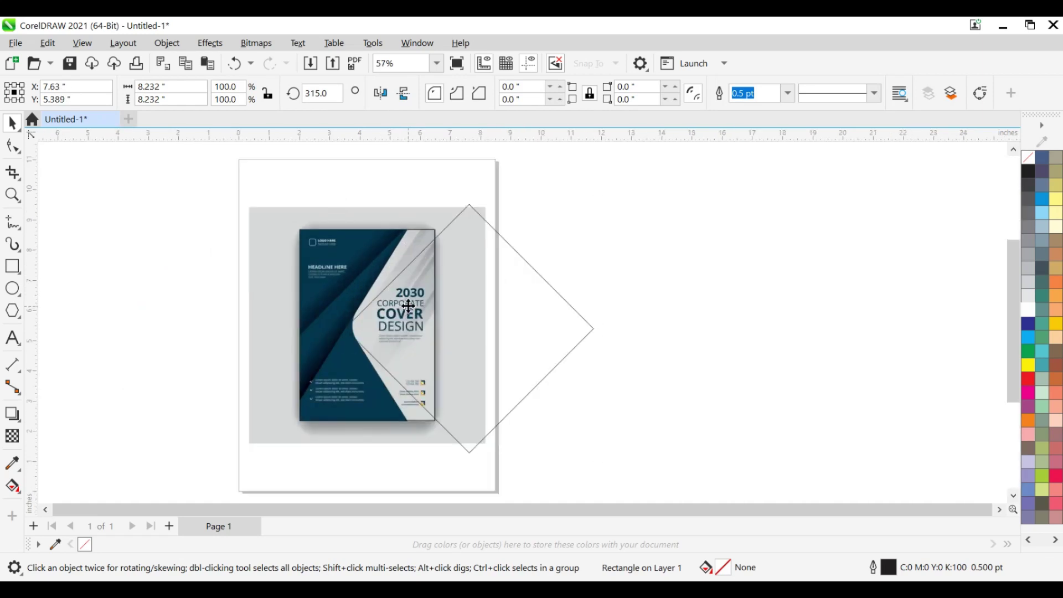
{"action": "left_click_drag", "start_coordinate": [409, 305], "coordinate": [398, 306]}
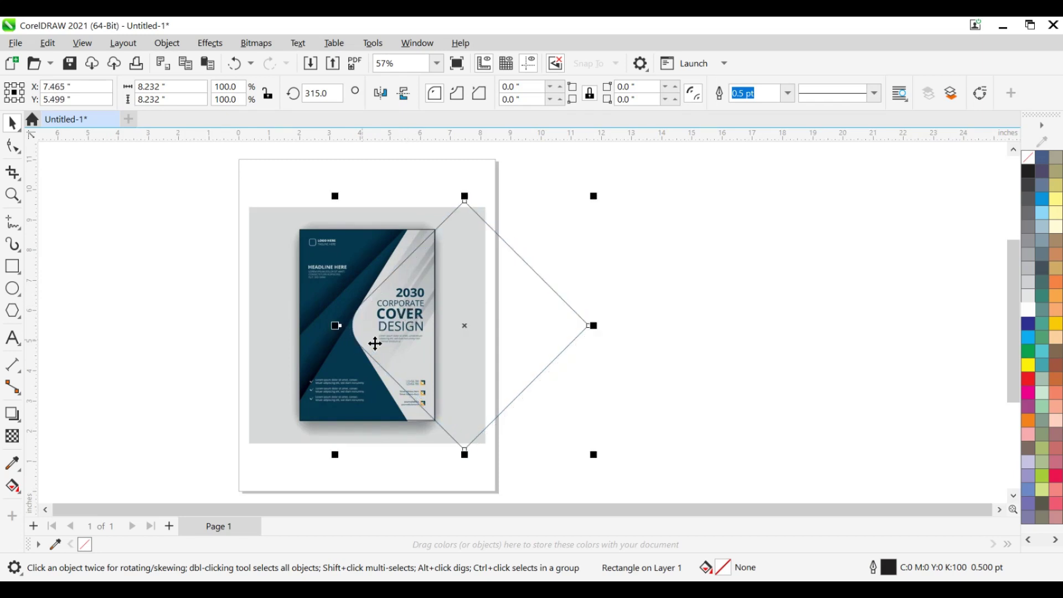
Scale the diamond proportionally to about 9.57 in and shift it right along the cover's grey panel
{"action": "scroll", "coordinate": [375, 344], "scroll_direction": "up", "scroll_amount": 2}
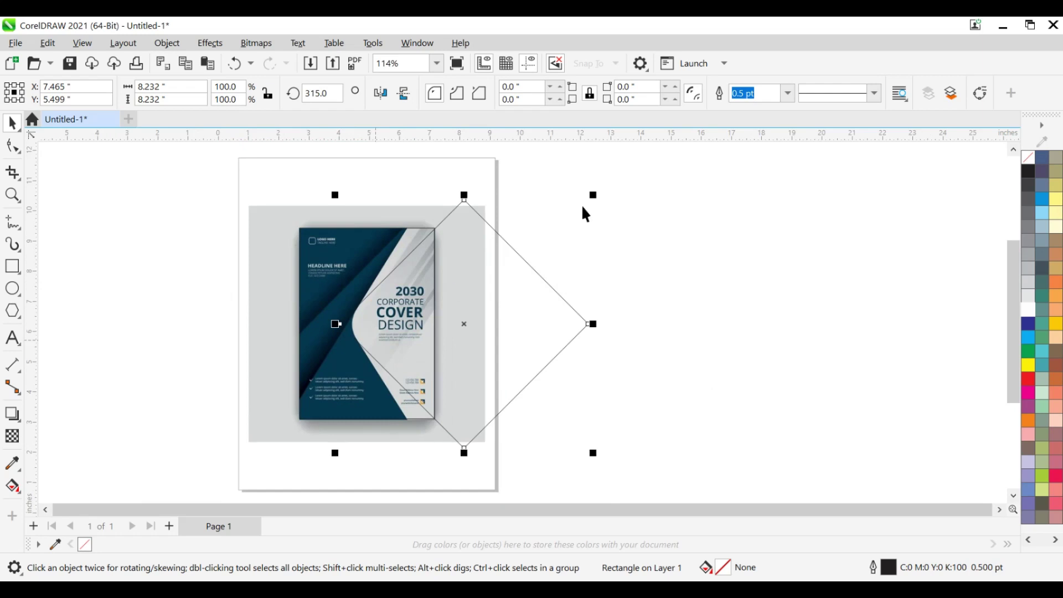
{"action": "left_click_drag", "start_coordinate": [593, 195], "coordinate": [628, 175]}
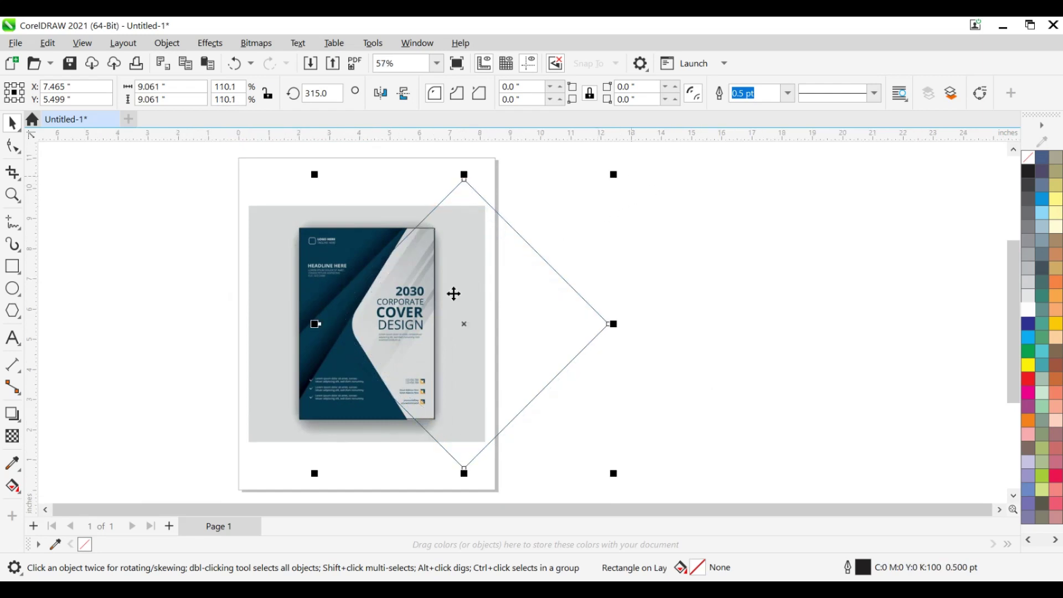
{"action": "left_click_drag", "start_coordinate": [417, 309], "coordinate": [439, 310]}
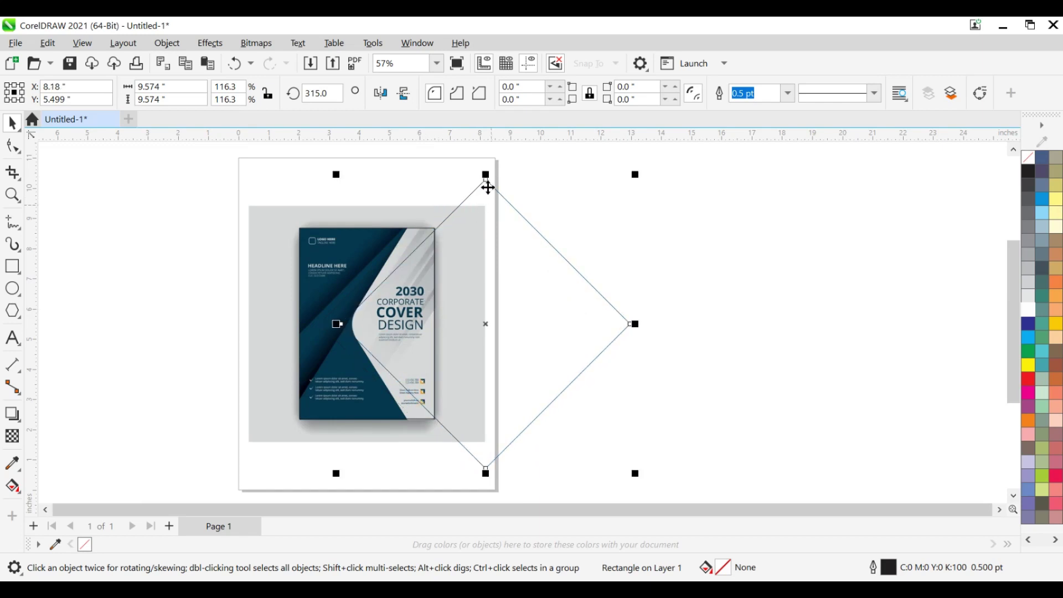
Stretch the diamond vertically to about 16.08 in high so its sides follow the slanted edges of the grey panel
{"action": "left_click_drag", "start_coordinate": [487, 173], "coordinate": [471, 141]}
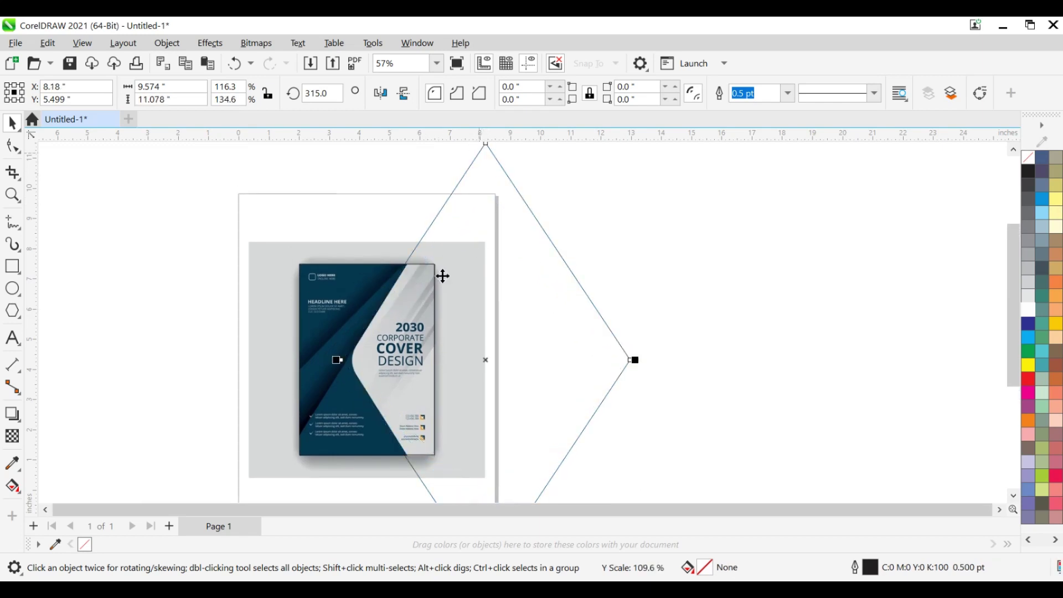
{"action": "scroll", "coordinate": [305, 384], "scroll_direction": "up", "scroll_amount": 1}
{"action": "scroll", "coordinate": [308, 391], "scroll_direction": "up", "scroll_amount": 2}
{"action": "left_click_drag", "start_coordinate": [435, 345], "coordinate": [433, 341]}
{"action": "scroll", "coordinate": [434, 243], "scroll_direction": "down", "scroll_amount": 3}
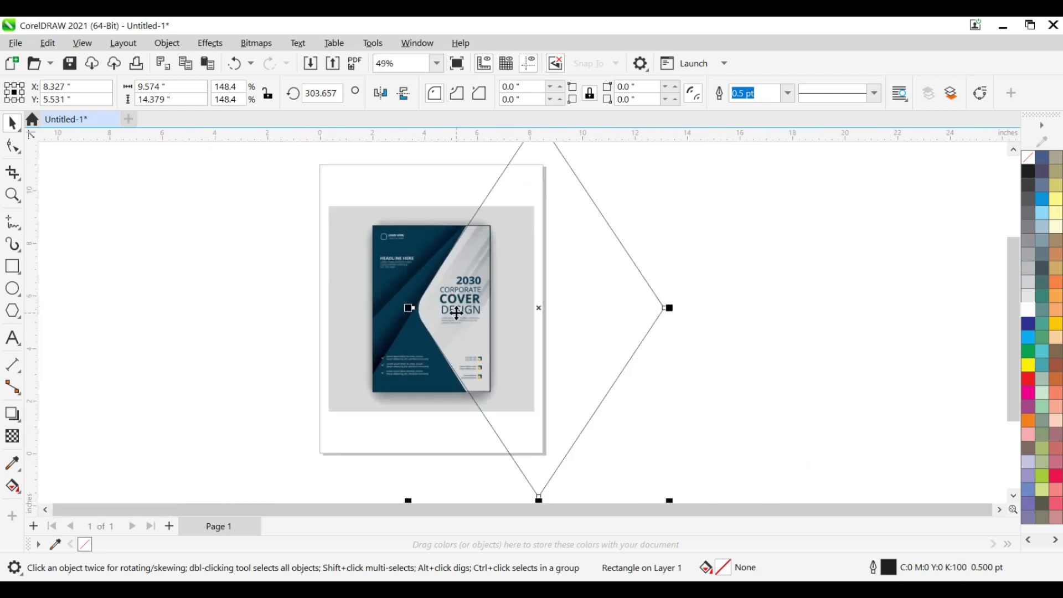
{"action": "left_click_drag", "start_coordinate": [504, 203], "coordinate": [501, 186]}
Fine-tune the diamond's position to X 8.393 in, Y 5.505 in, matching its left sides to the grey panel's edges
{"action": "scroll", "coordinate": [448, 332], "scroll_direction": "up", "scroll_amount": 5}
{"action": "scroll", "coordinate": [449, 261], "scroll_direction": "up", "scroll_amount": 3}
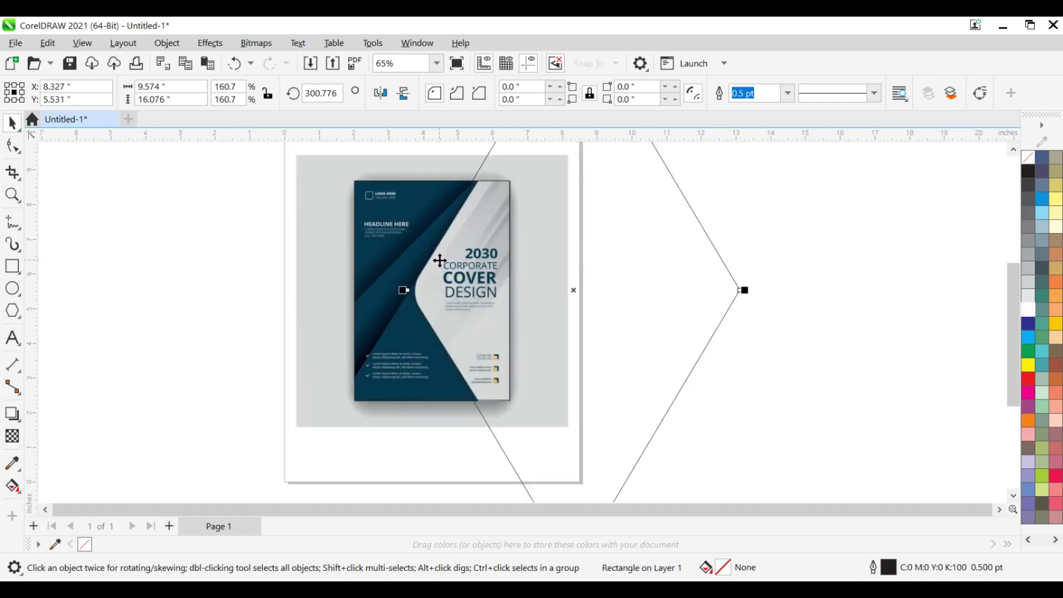
{"action": "left_click_drag", "start_coordinate": [446, 262], "coordinate": [446, 261]}
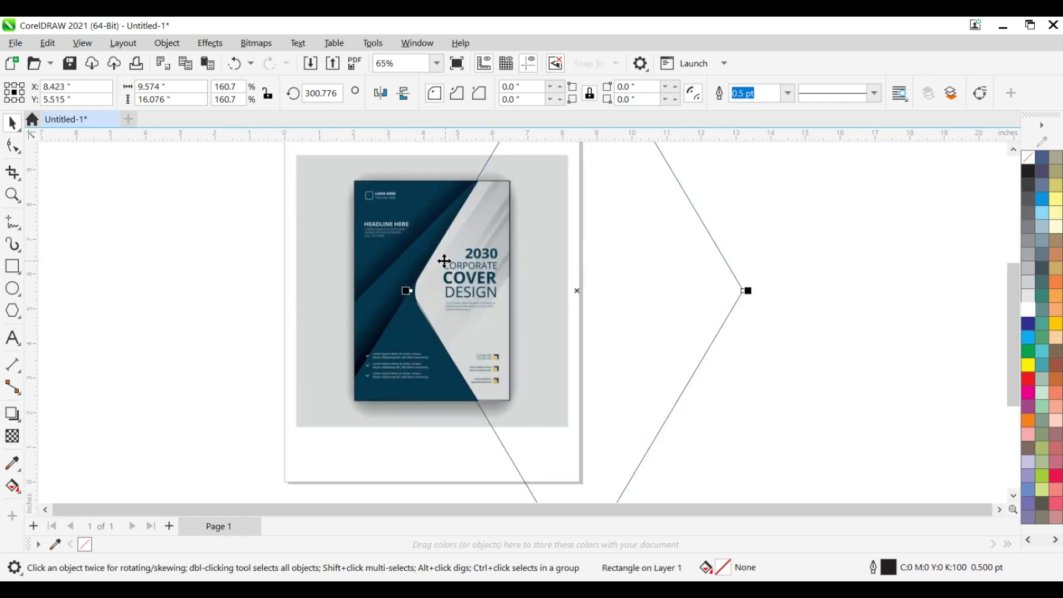
{"action": "scroll", "coordinate": [443, 244], "scroll_direction": "up", "scroll_amount": 3}
{"action": "scroll", "coordinate": [459, 252], "scroll_direction": "down", "scroll_amount": 4}
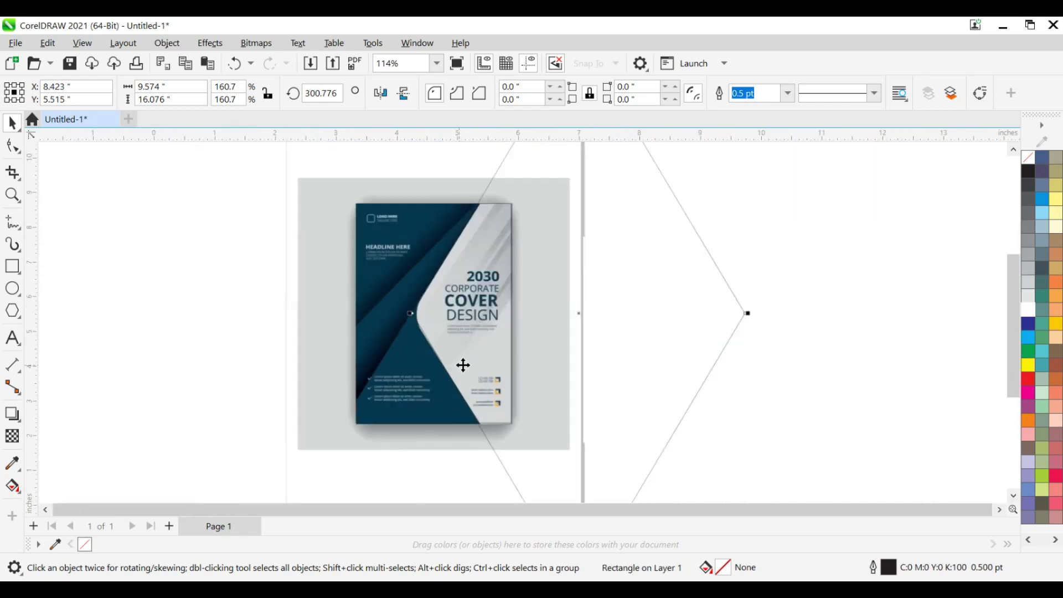
{"action": "scroll", "coordinate": [459, 253], "scroll_direction": "up", "scroll_amount": 2}
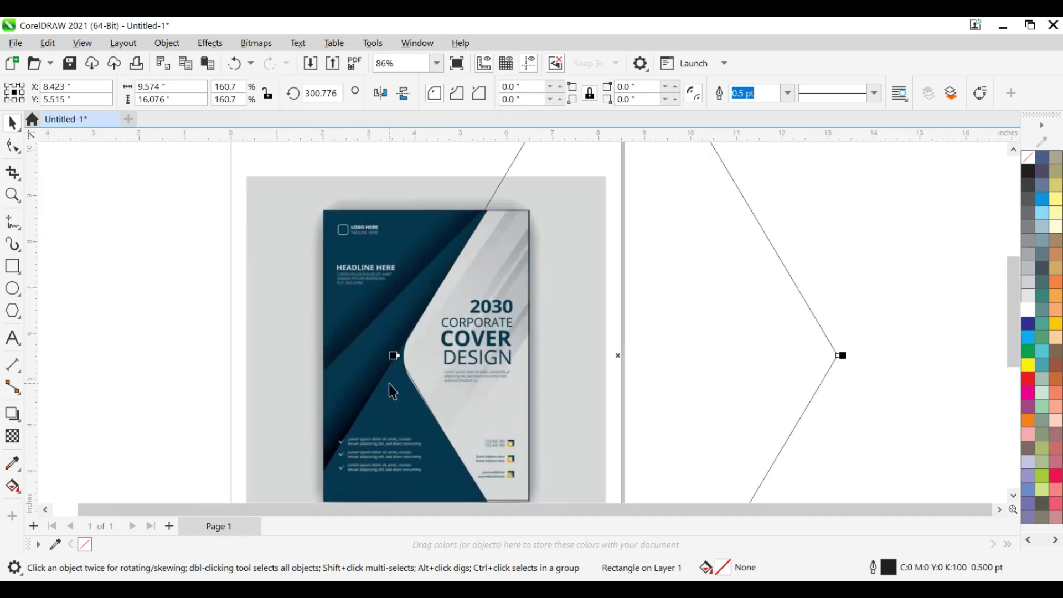
{"action": "scroll", "coordinate": [389, 384], "scroll_direction": "up", "scroll_amount": 2}
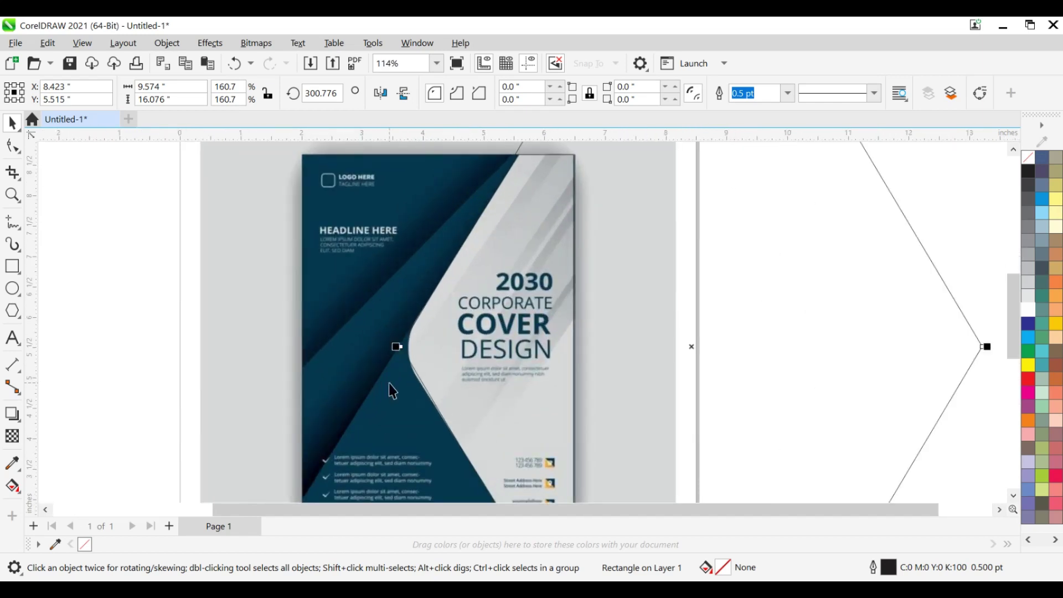
{"action": "key", "text": "Down"}
{"action": "key", "text": "Down"}
{"action": "key", "text": "Down"}
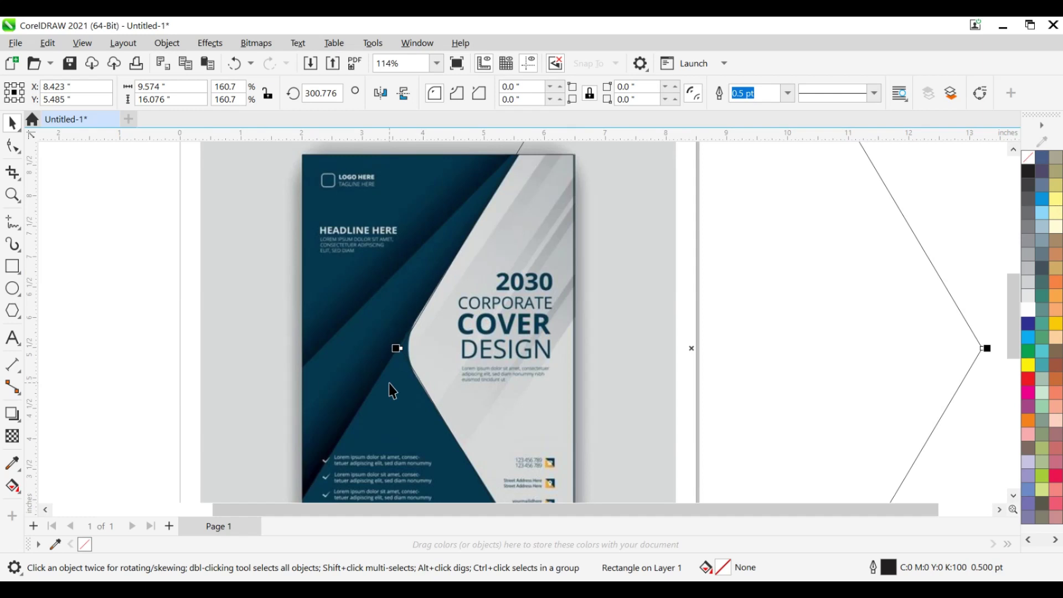
{"action": "key", "text": "Left"}
{"action": "key", "text": "Left"}
{"action": "key", "text": "Left"}
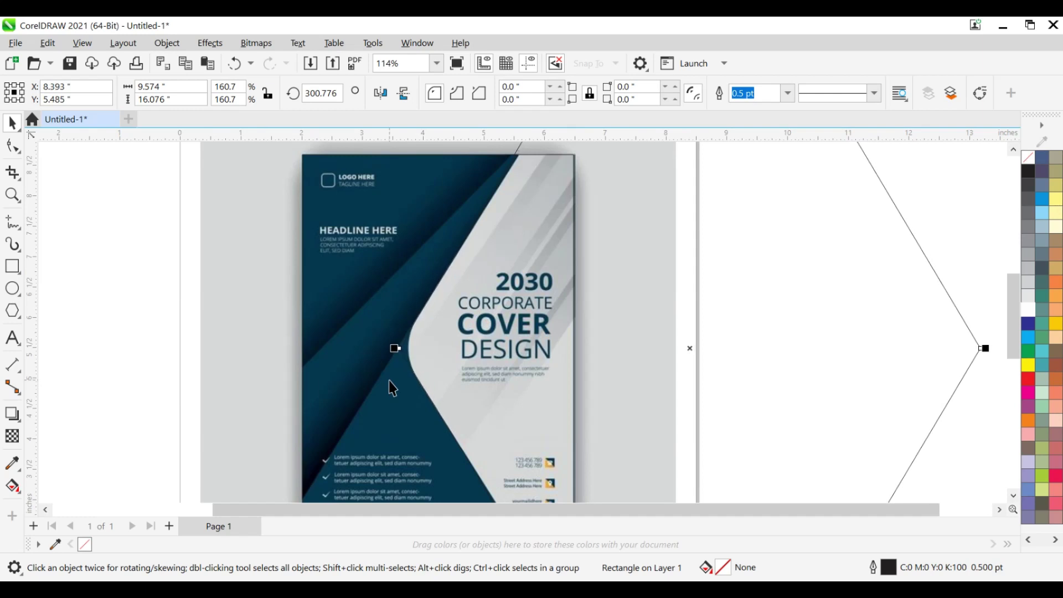
{"action": "key", "text": "Up"}
{"action": "key", "text": "Up"}
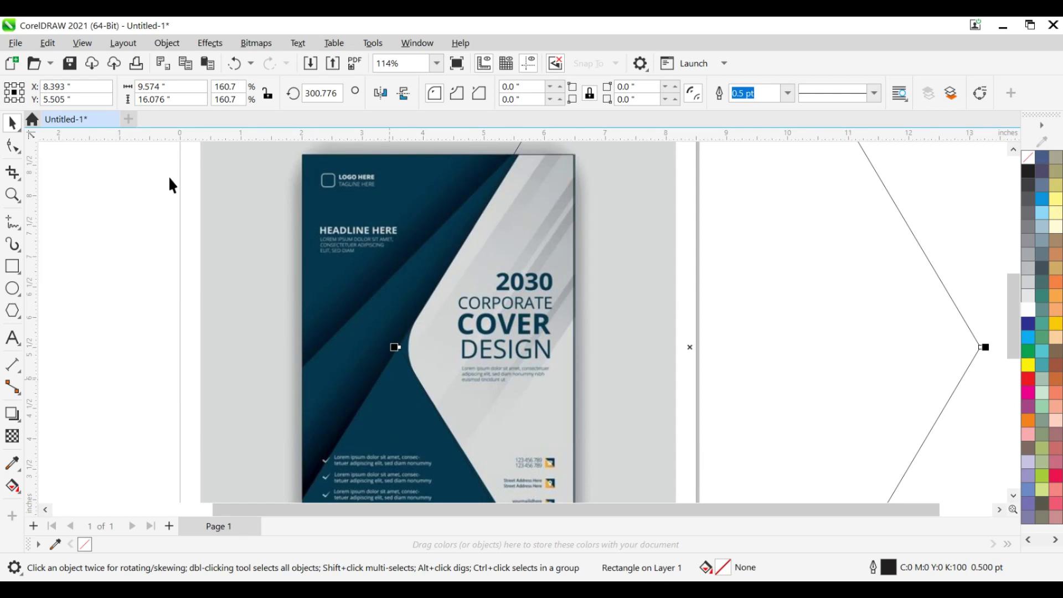
Round the diamond's left corner to a radius of about 0.5 in, following the grey panel's curve
{"action": "left_click", "coordinate": [12, 147]}
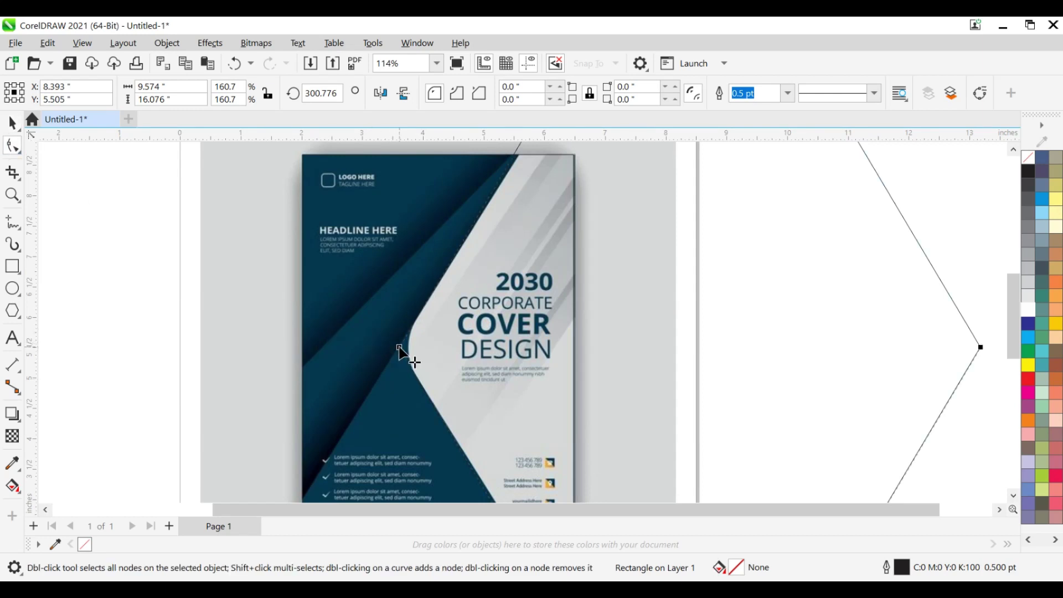
{"action": "left_click_drag", "start_coordinate": [397, 397], "coordinate": [402, 407]}
{"action": "scroll", "coordinate": [460, 285], "scroll_direction": "down", "scroll_amount": 2}
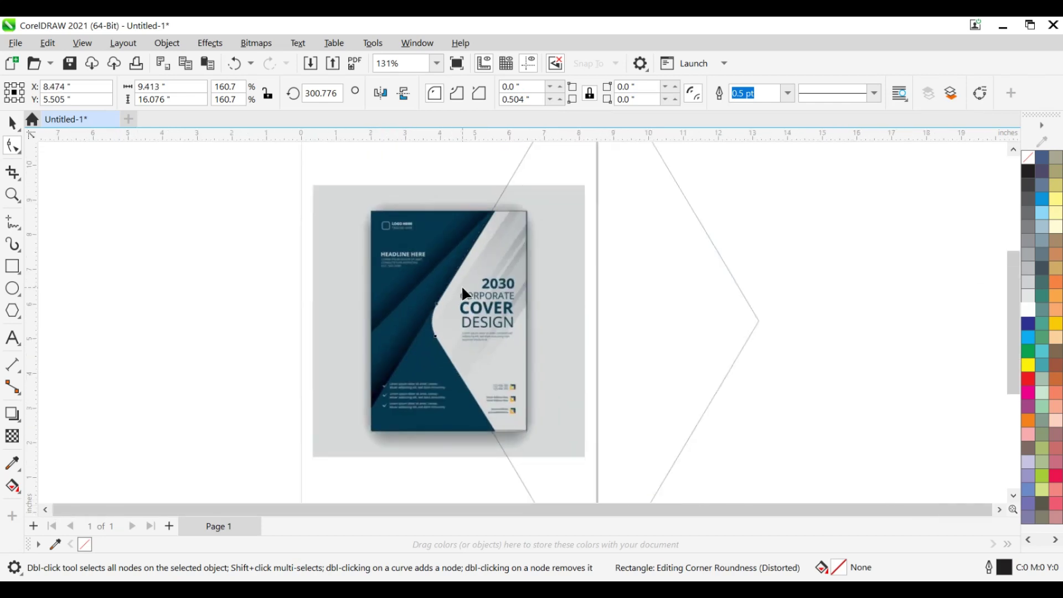
Reduce the diamond's height to about 15.49 in, check its fit against the cover's edges and deselect it
{"action": "left_click", "coordinate": [12, 126]}
{"action": "scroll", "coordinate": [538, 366], "scroll_direction": "down", "scroll_amount": 1}
{"action": "scroll", "coordinate": [568, 321], "scroll_direction": "down", "scroll_amount": 1}
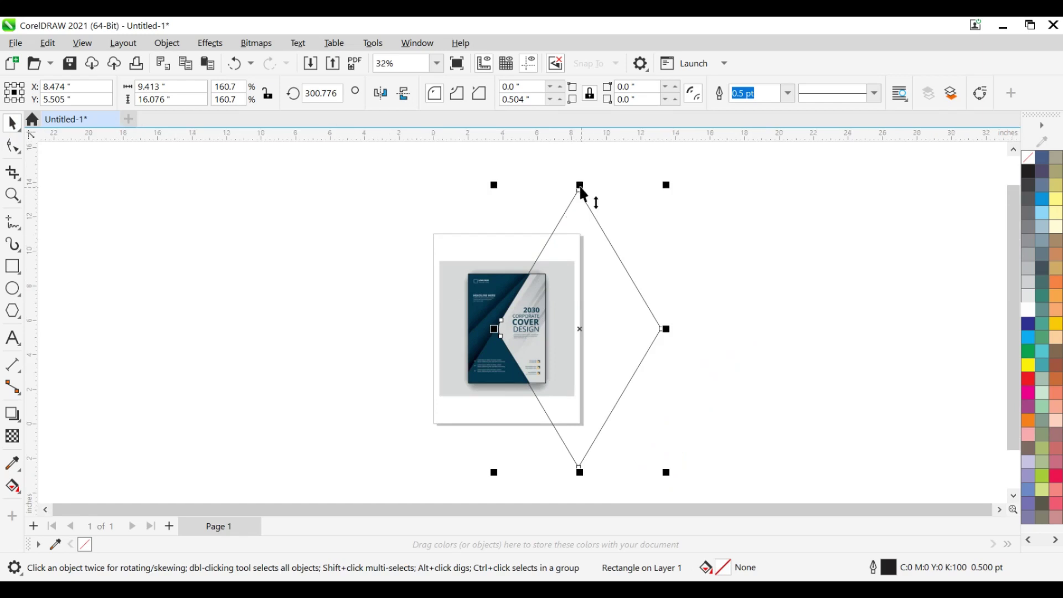
{"action": "left_click_drag", "start_coordinate": [582, 191], "coordinate": [576, 188]}
{"action": "scroll", "coordinate": [499, 258], "scroll_direction": "up", "scroll_amount": 1}
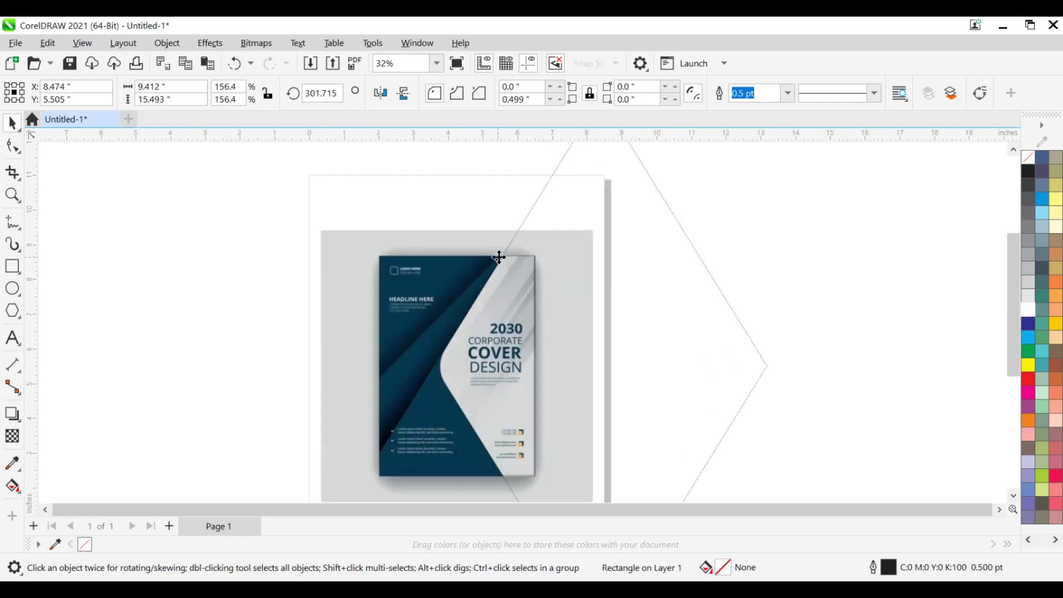
{"action": "scroll", "coordinate": [501, 263], "scroll_direction": "up", "scroll_amount": 3}
{"action": "scroll", "coordinate": [451, 427], "scroll_direction": "down", "scroll_amount": 3}
{"action": "scroll", "coordinate": [436, 439], "scroll_direction": "up", "scroll_amount": 4}
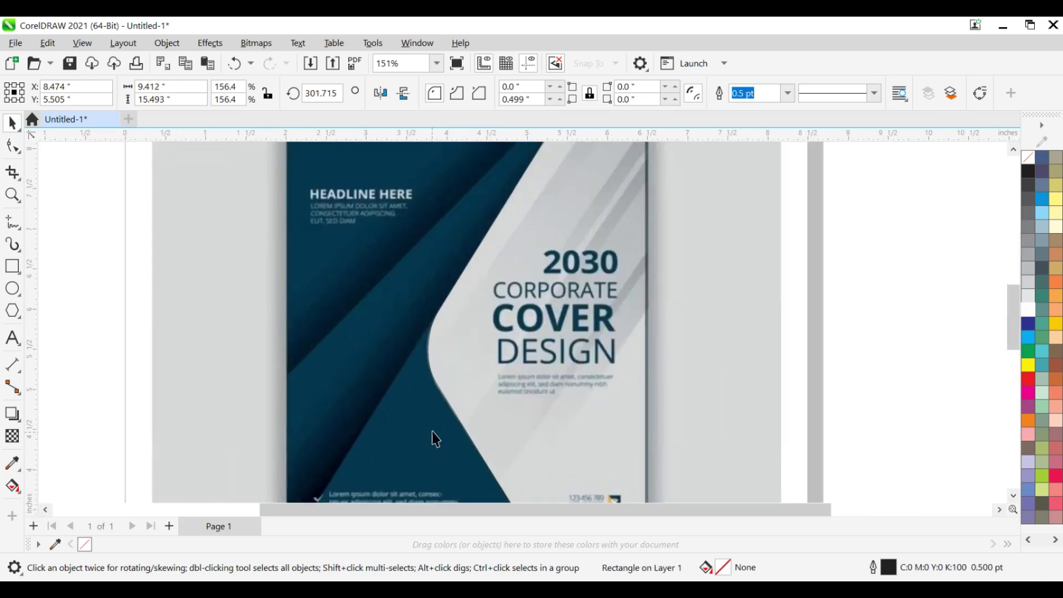
{"action": "scroll", "coordinate": [442, 356], "scroll_direction": "down", "scroll_amount": 3}
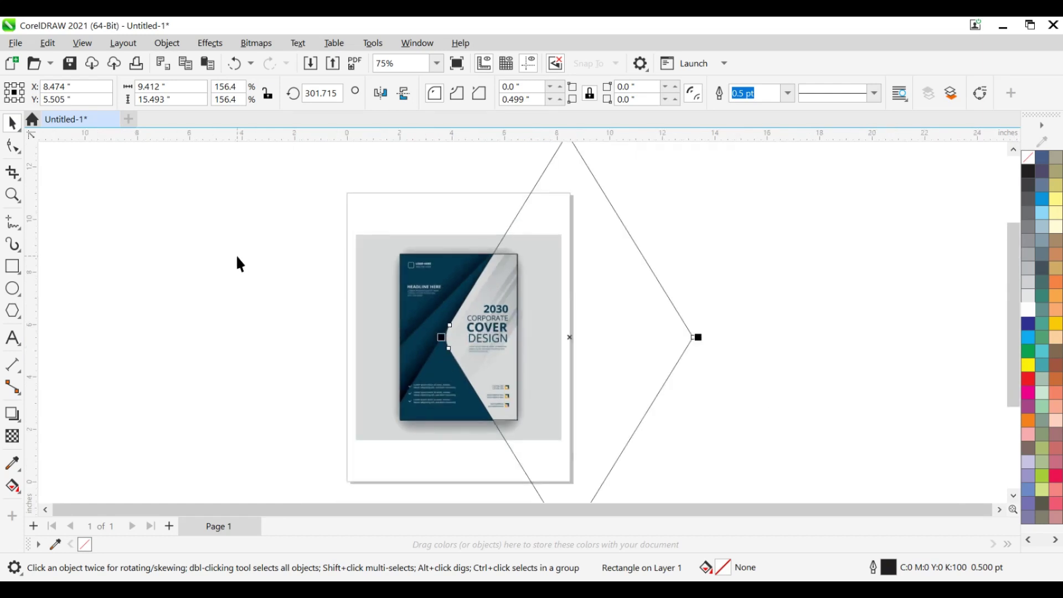
{"action": "left_click", "coordinate": [238, 257]}
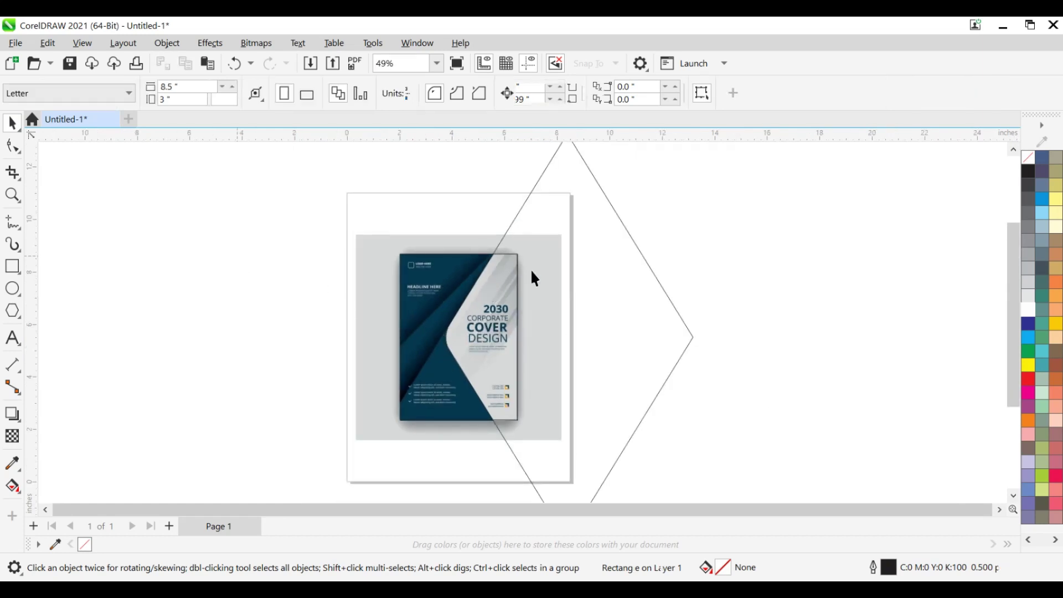
Draw a straight freehand line about 3.89 by 3.91 in along the cover's upper diagonal fold, extending past its left edge
{"action": "left_click", "coordinate": [535, 204]}
{"action": "scroll", "coordinate": [476, 390], "scroll_direction": "up", "scroll_amount": 2}
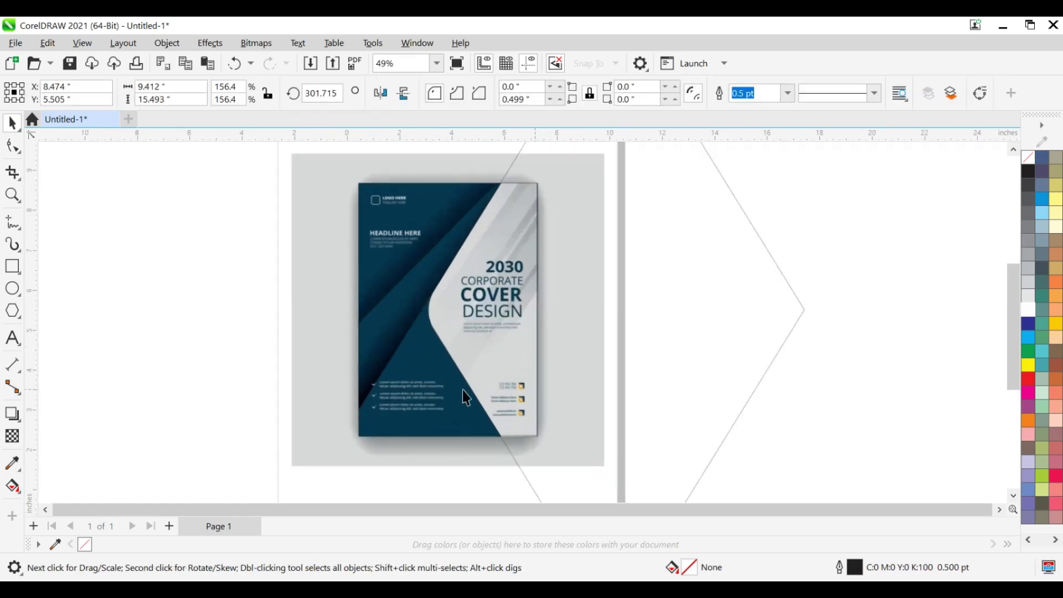
{"action": "left_click", "coordinate": [197, 285]}
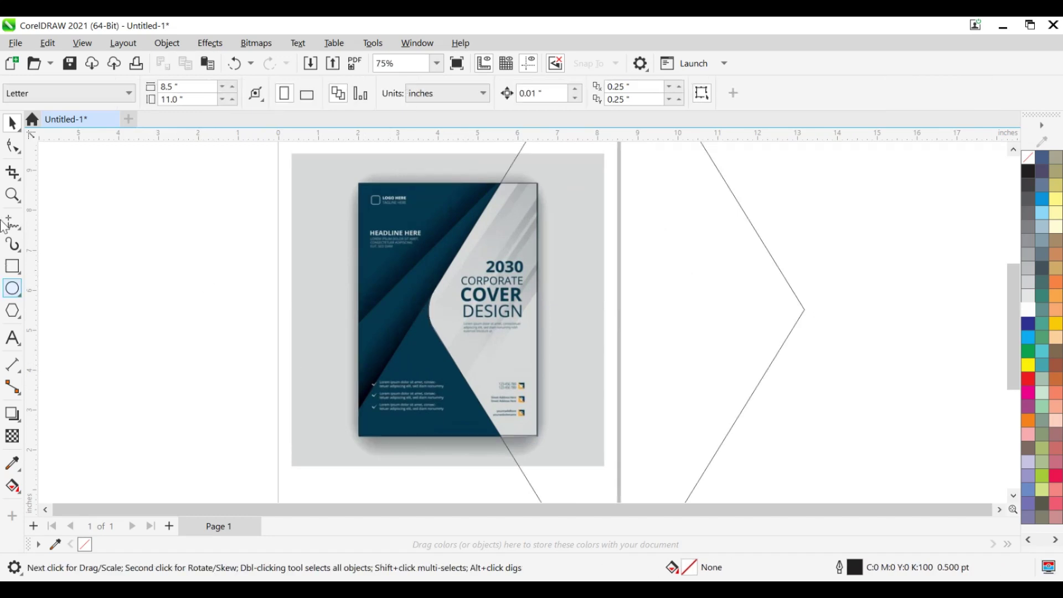
{"action": "scroll", "coordinate": [421, 211], "scroll_direction": "up", "scroll_amount": 2}
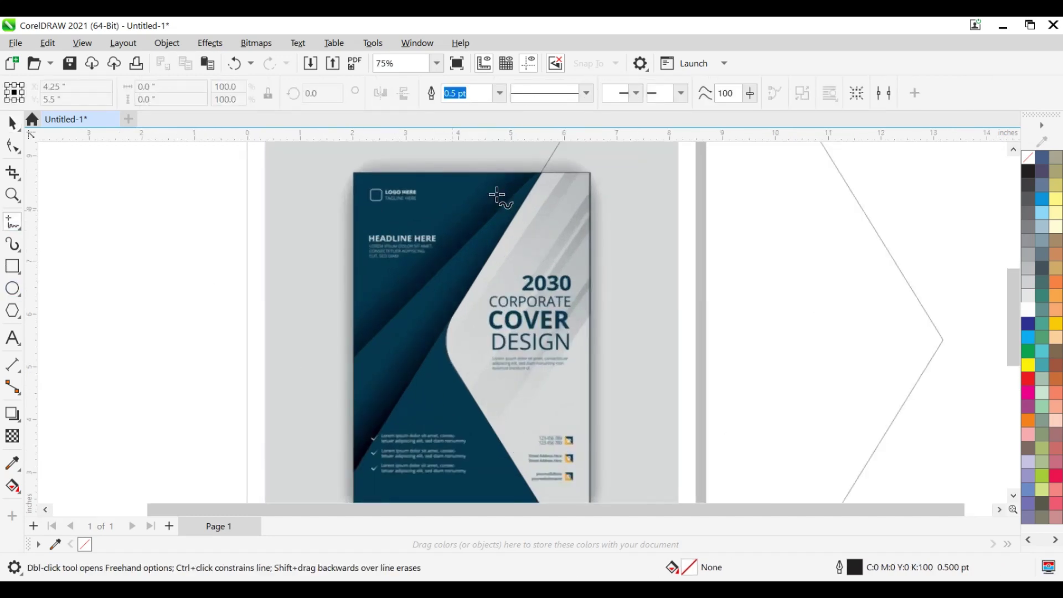
{"action": "scroll", "coordinate": [543, 177], "scroll_direction": "up", "scroll_amount": 2}
{"action": "scroll", "coordinate": [541, 181], "scroll_direction": "up", "scroll_amount": 4}
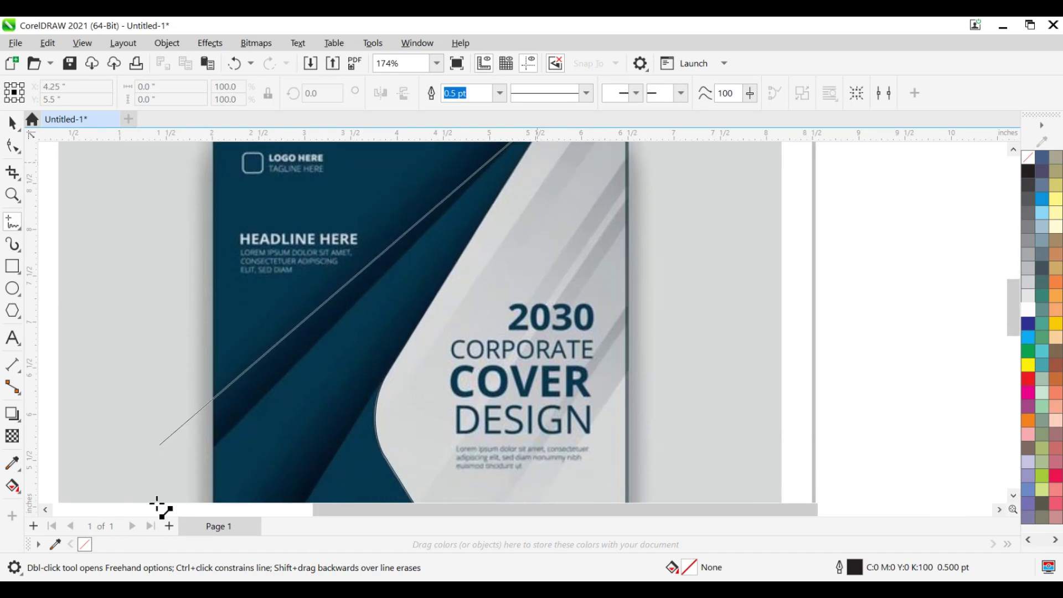
{"action": "left_click", "coordinate": [178, 466]}
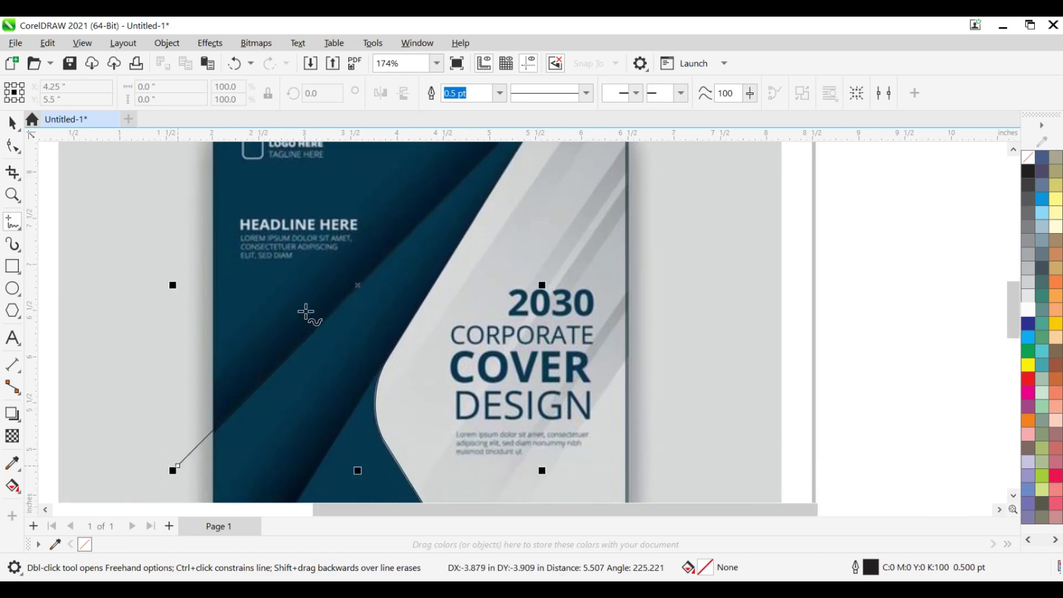
Draw a second straight line about 2.5 by 3.9 in along the lower diagonal fold, from the grey panel past the cover's left edge
{"action": "scroll", "coordinate": [304, 311], "scroll_direction": "down", "scroll_amount": 6}
{"action": "scroll", "coordinate": [351, 380], "scroll_direction": "up", "scroll_amount": 1}
{"action": "left_click_drag", "start_coordinate": [332, 344], "coordinate": [333, 333]}
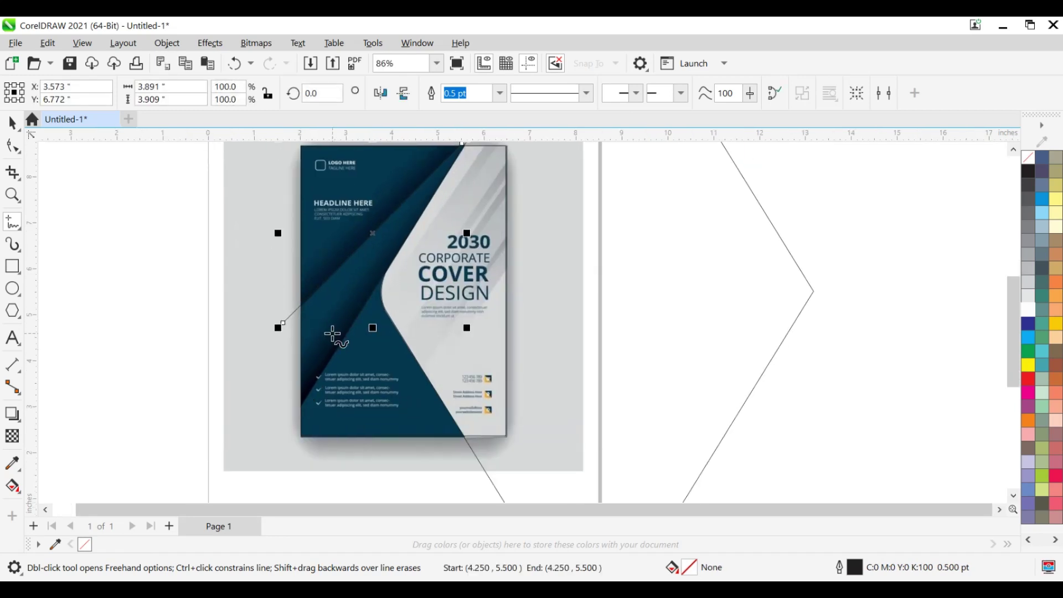
{"action": "scroll", "coordinate": [321, 343], "scroll_direction": "up", "scroll_amount": 1}
{"action": "scroll", "coordinate": [323, 359], "scroll_direction": "down", "scroll_amount": 3}
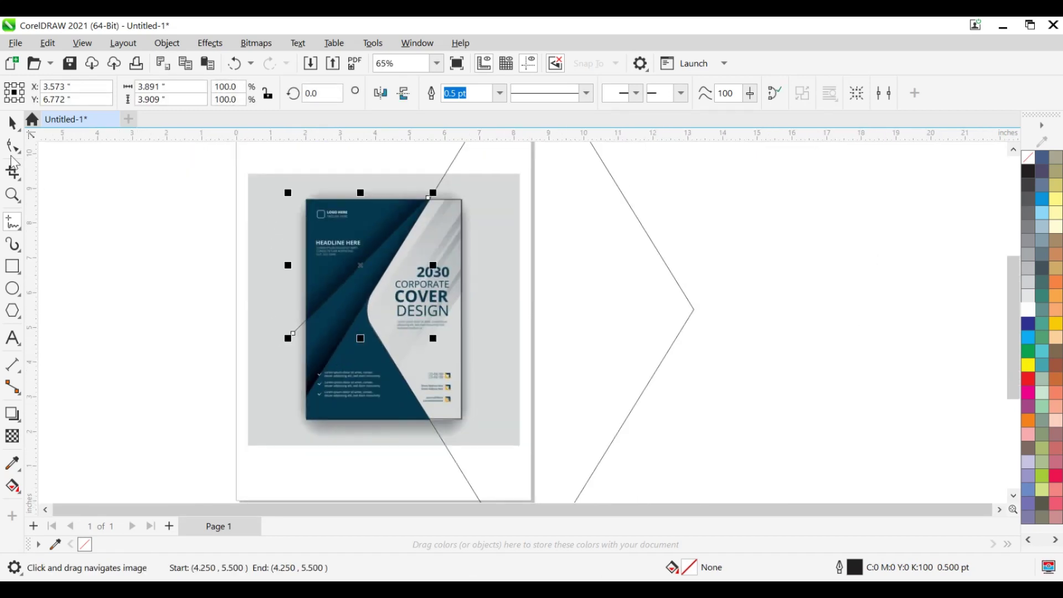
{"action": "left_click", "coordinate": [12, 123]}
{"action": "scroll", "coordinate": [292, 299], "scroll_direction": "up", "scroll_amount": 3}
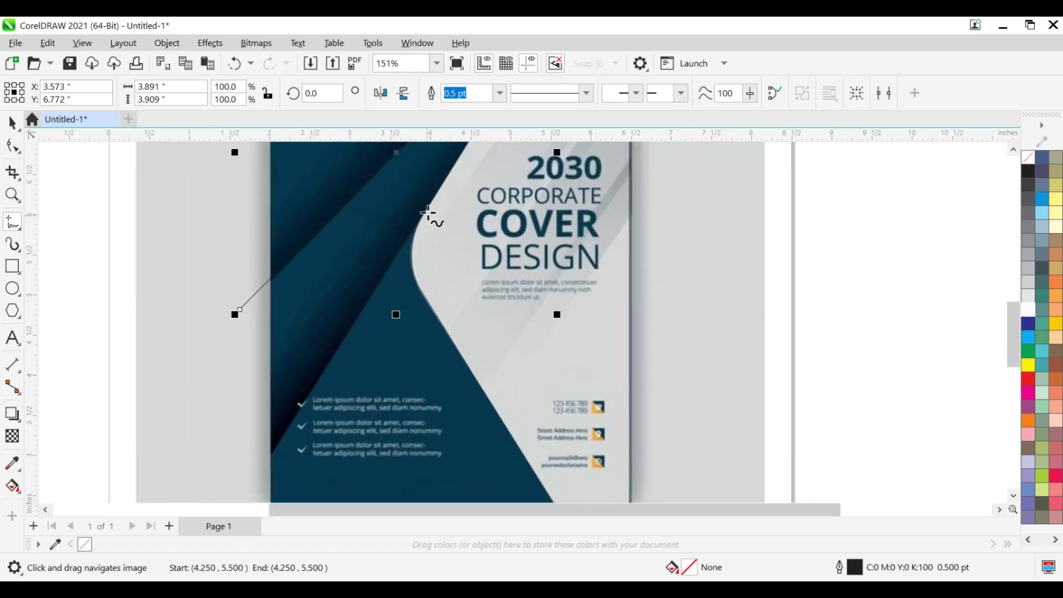
{"action": "left_click", "coordinate": [432, 205]}
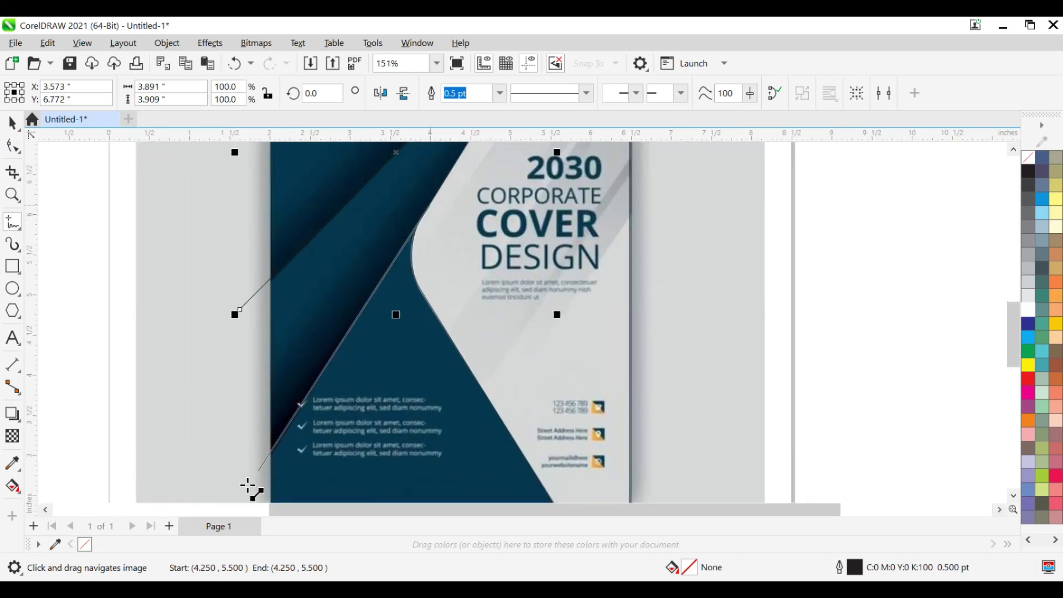
{"action": "left_click", "coordinate": [229, 460]}
{"action": "scroll", "coordinate": [230, 454], "scroll_direction": "down", "scroll_amount": 3}
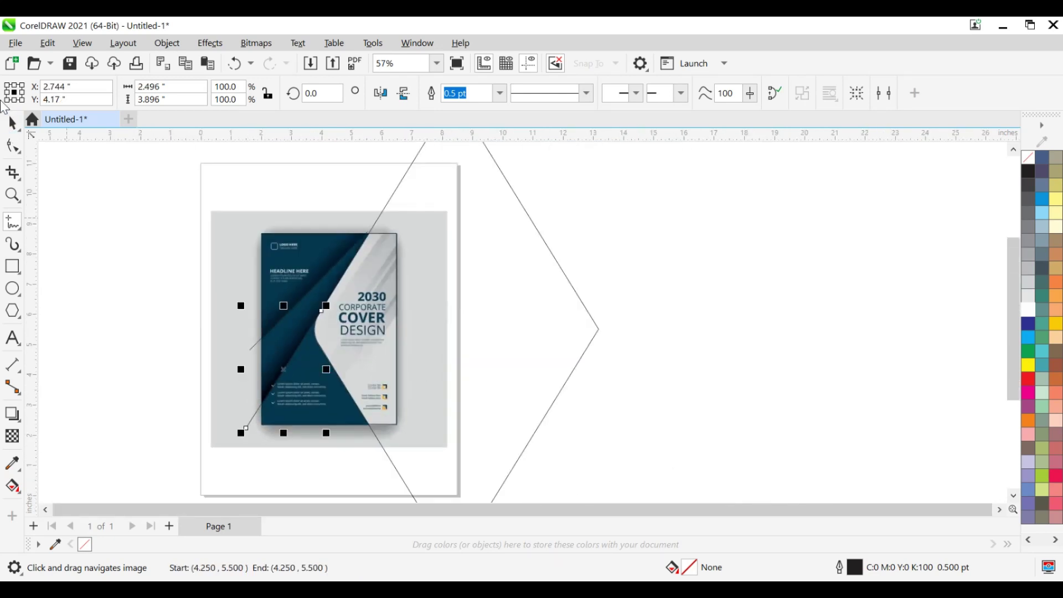
Smart Fill the area between the lower diagonal line, the grey panel and the cover's bottom edge with blue #336699
{"action": "left_click", "coordinate": [15, 119]}
{"action": "left_click_drag", "start_coordinate": [188, 289], "coordinate": [314, 250]}
{"action": "scroll", "coordinate": [434, 337], "scroll_direction": "up", "scroll_amount": 1}
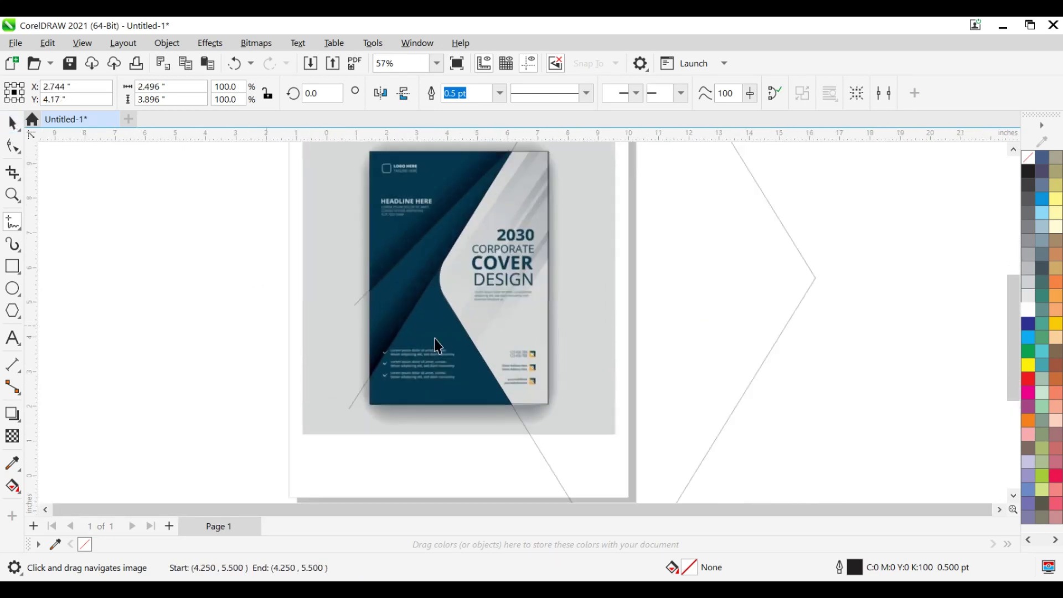
{"action": "key", "text": "space"}
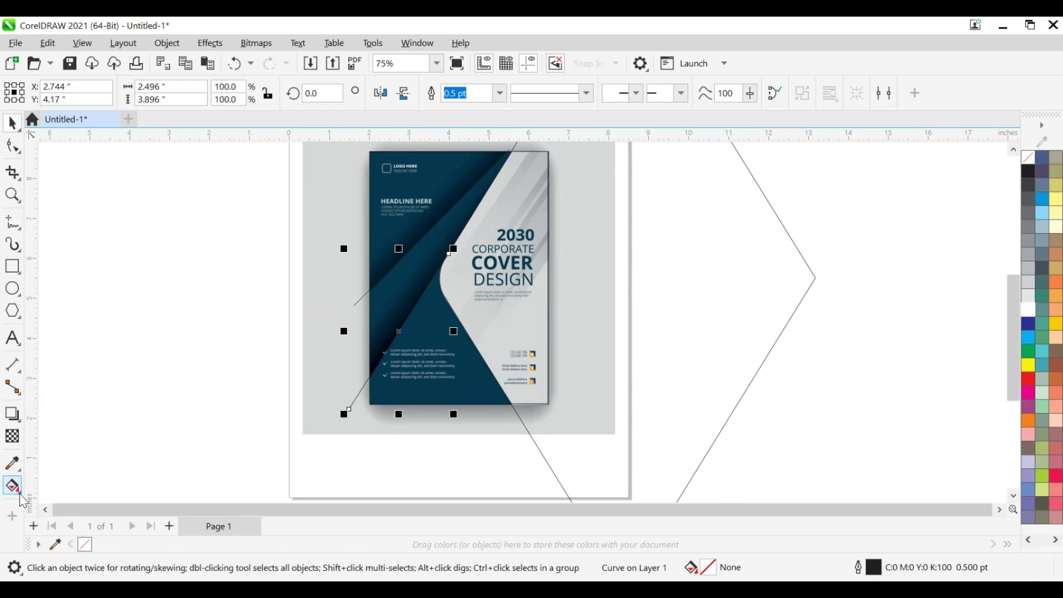
{"action": "left_click", "coordinate": [20, 493]}
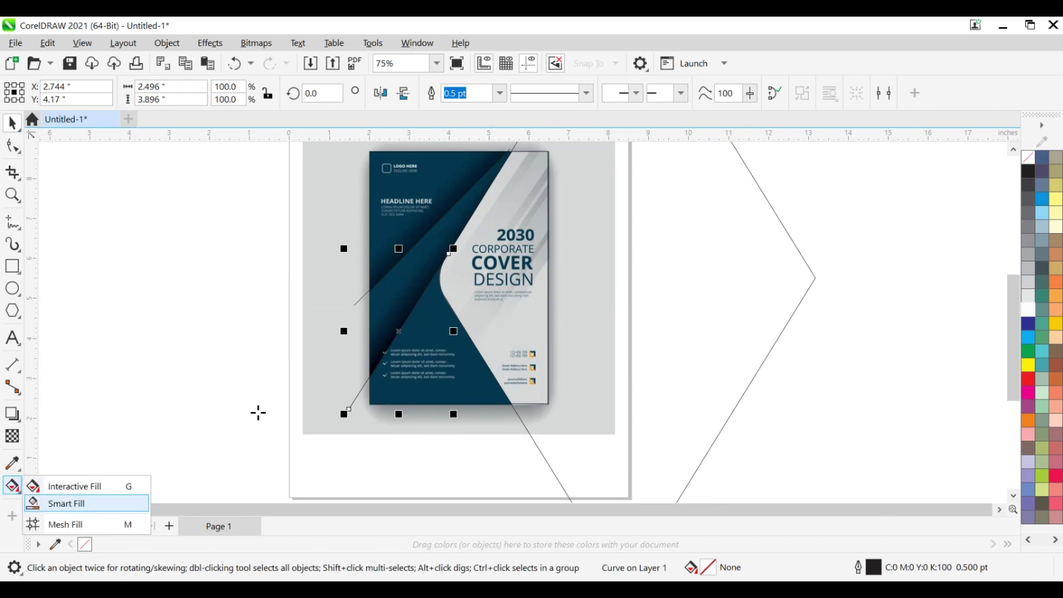
{"action": "left_click", "coordinate": [418, 372]}
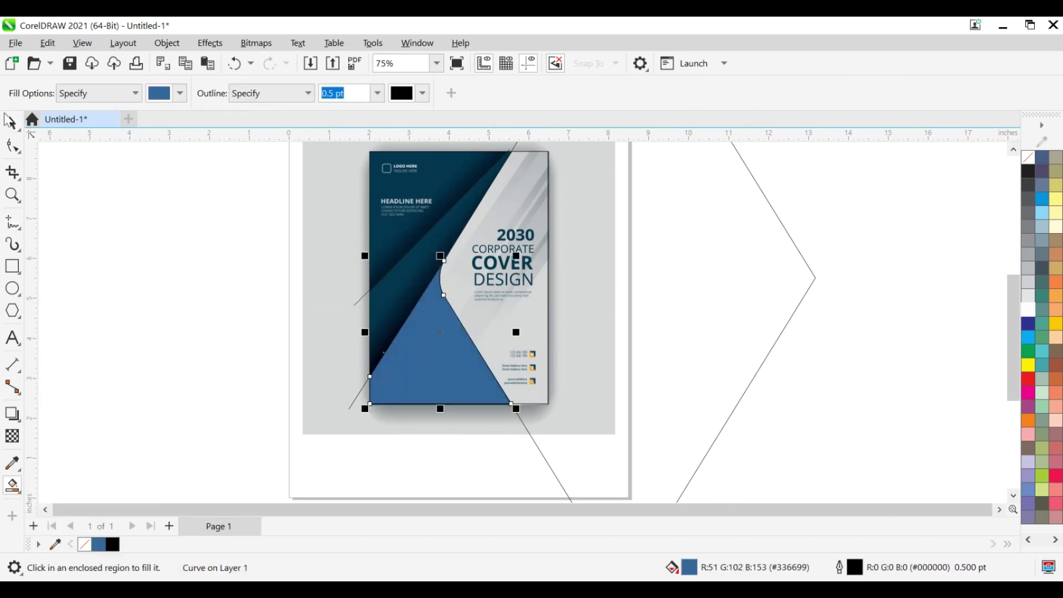
Cut the blue shape below the lower diagonal line to the clipboard
{"action": "left_click", "coordinate": [432, 367]}
{"action": "right_click", "coordinate": [448, 325]}
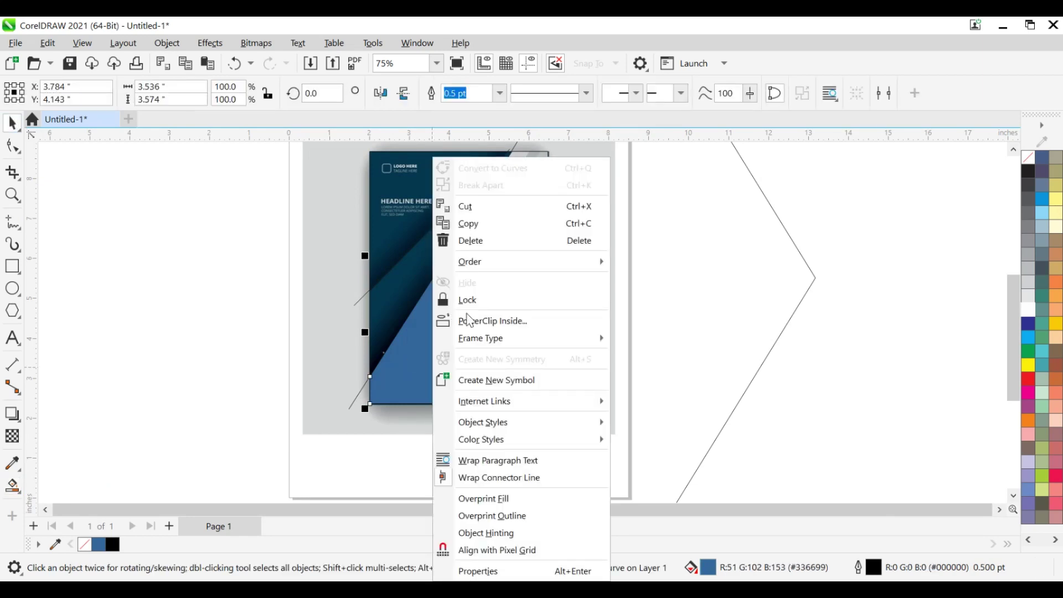
{"action": "left_click", "coordinate": [466, 222]}
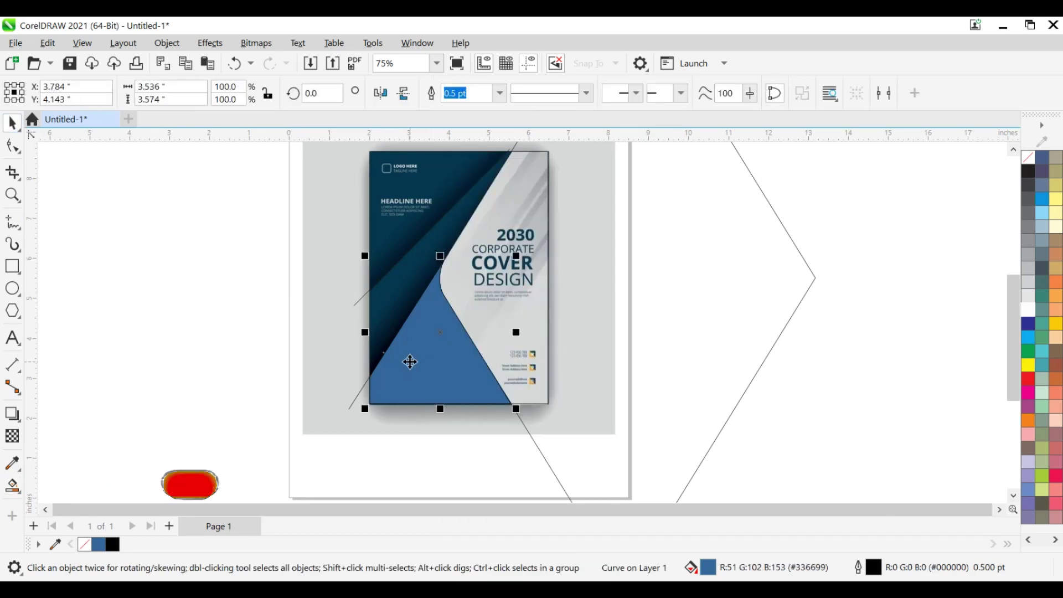
{"action": "right_click", "coordinate": [410, 318]}
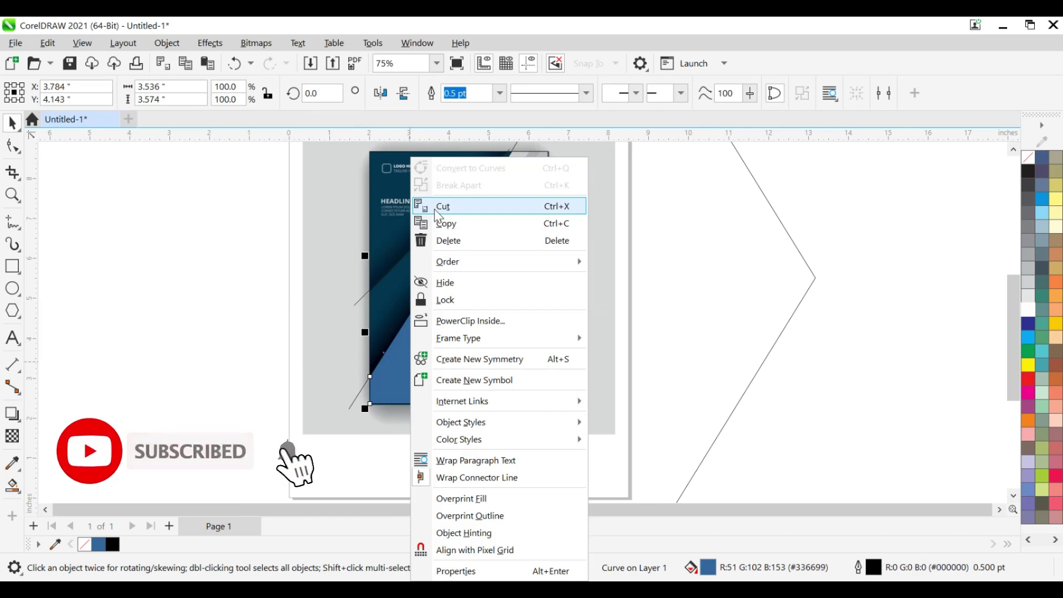
{"action": "left_click", "coordinate": [441, 207]}
Delete the lower diagonal line and Smart Fill the whole area below the upper diagonal line with blue
{"action": "left_click", "coordinate": [357, 391]}
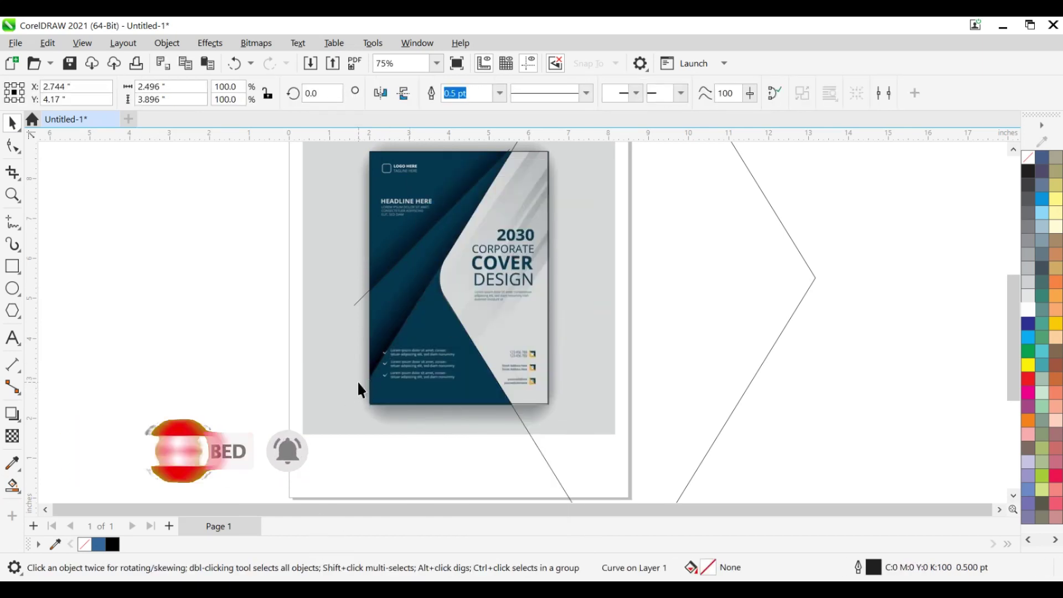
{"action": "key", "text": "Delete"}
{"action": "key", "text": "s"}
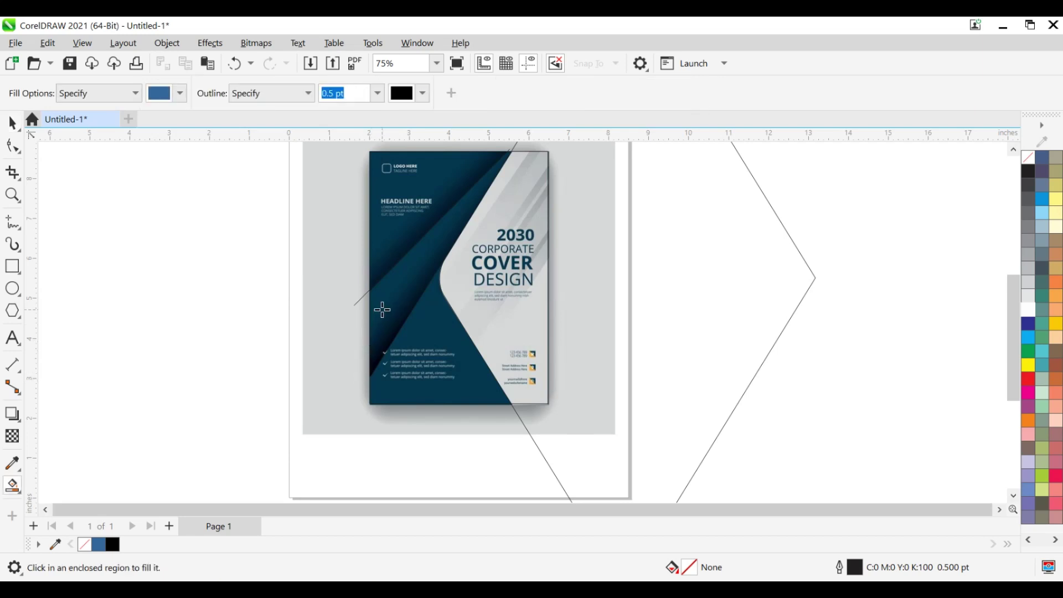
{"action": "left_click", "coordinate": [382, 310]}
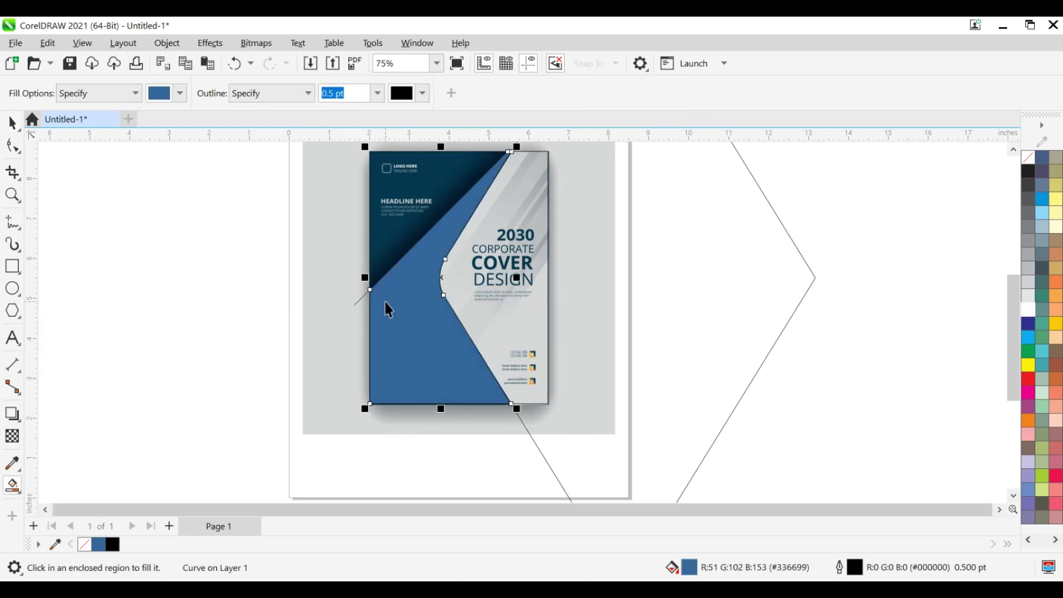
Paste the cut lower shape back on top of the blue area
{"action": "key", "text": "space"}
{"action": "right_click", "coordinate": [164, 318]}
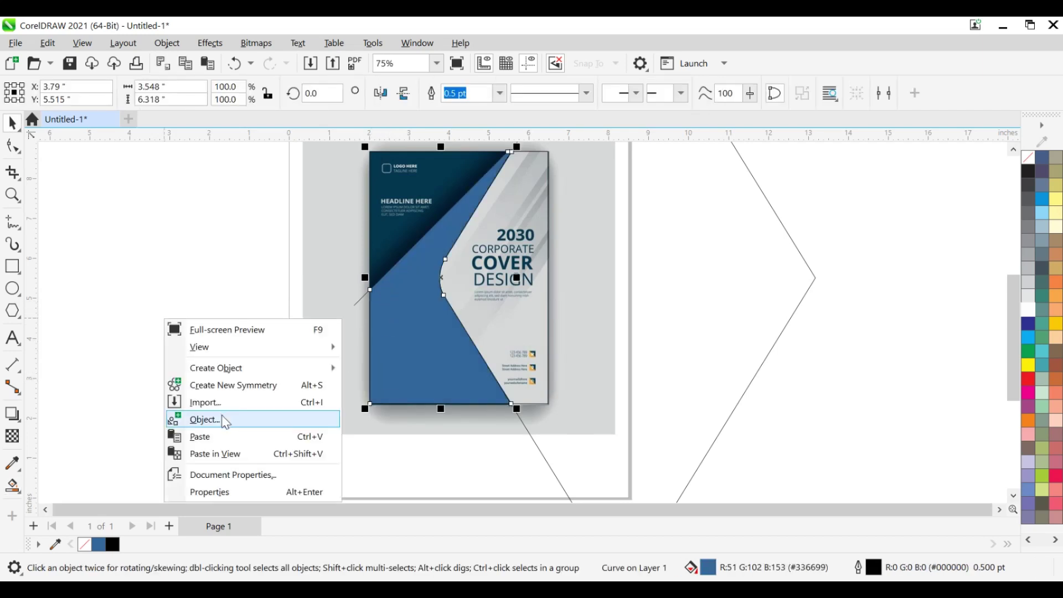
{"action": "left_click", "coordinate": [217, 437]}
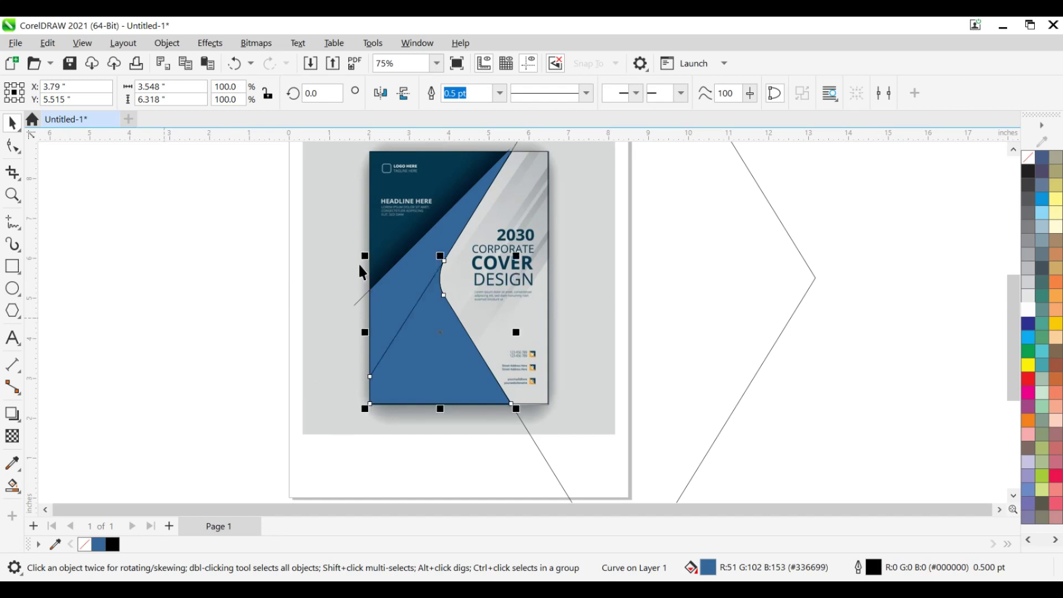
Try a Smart Fill of the cover's corner area above the upper diagonal line
{"action": "key", "text": "space"}
{"action": "left_click", "coordinate": [385, 229]}
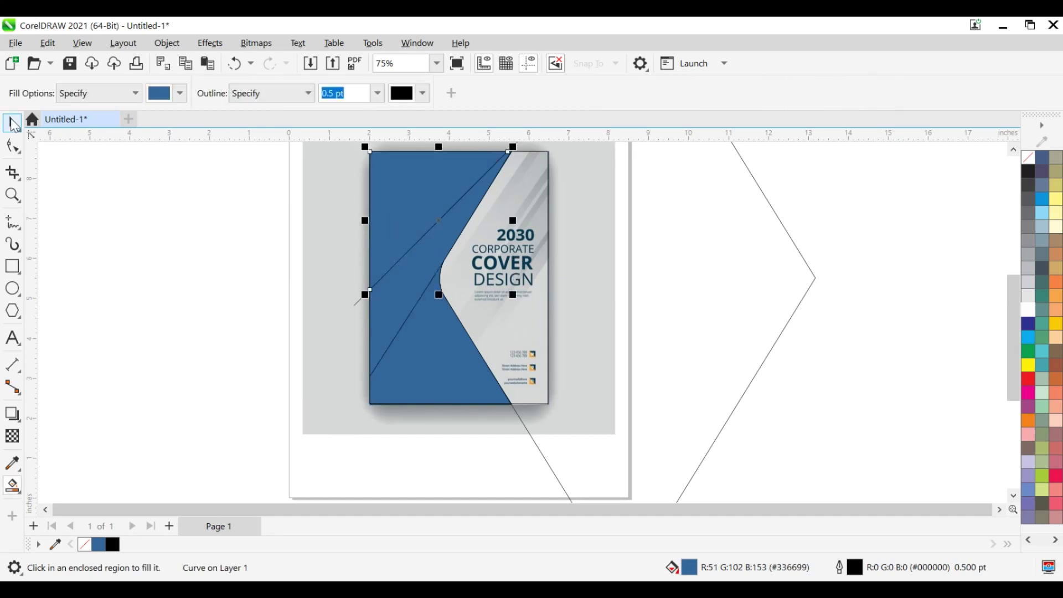
{"action": "key", "text": "space"}
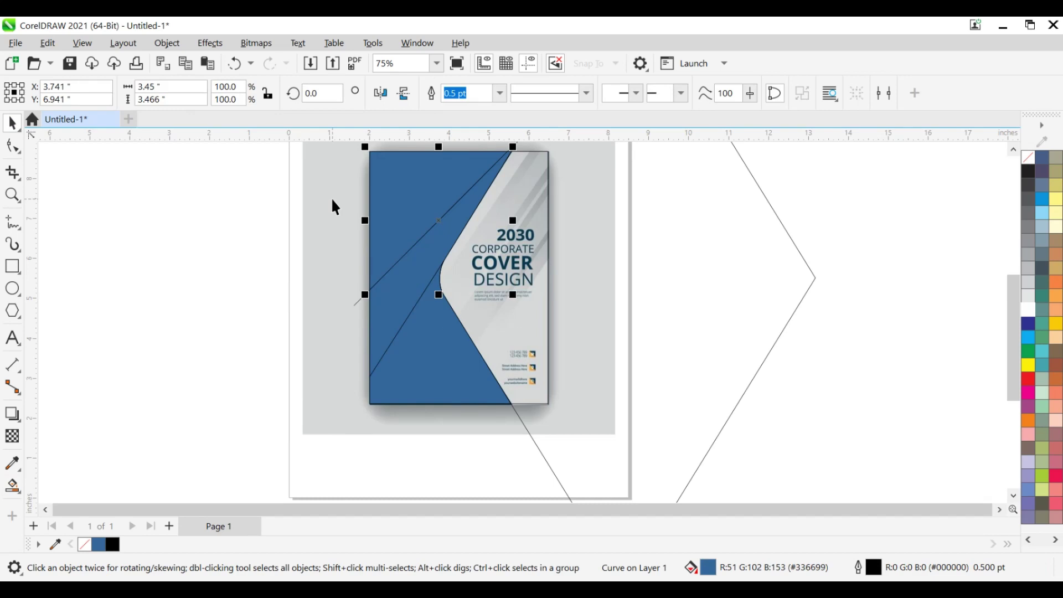
{"action": "key", "text": "ctrl+z"}
Cut both blue shapes to the clipboard and delete the remaining upper diagonal line
{"action": "left_click", "coordinate": [399, 281], "text": "shift"}
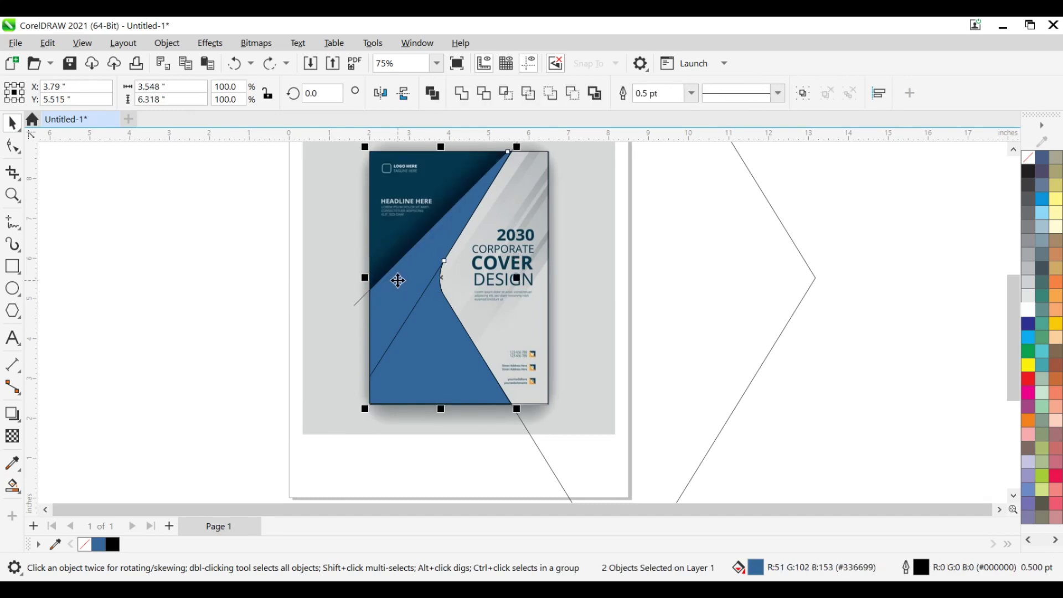
{"action": "right_click", "coordinate": [399, 281]}
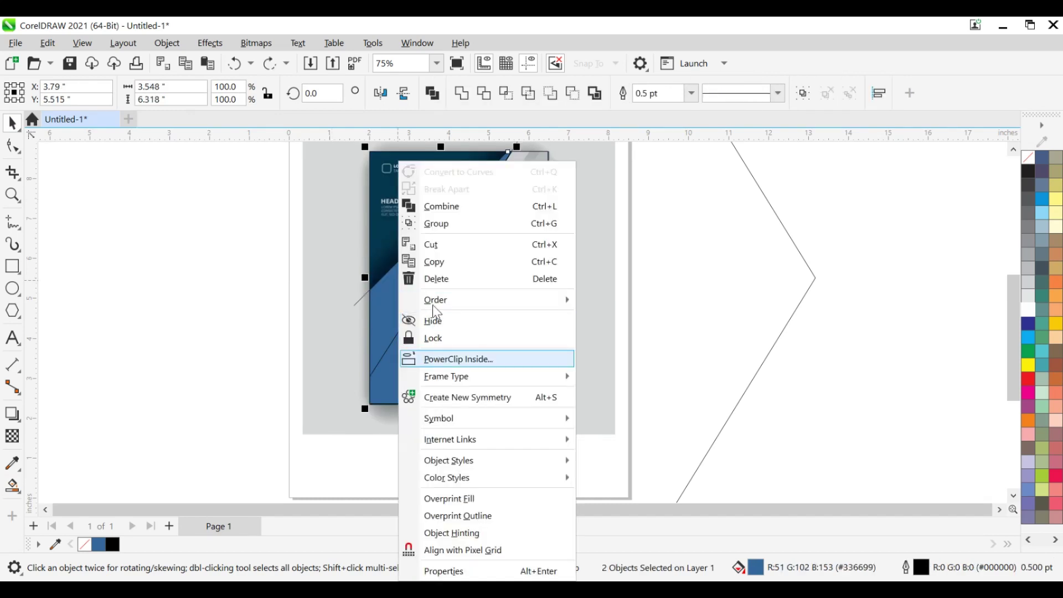
{"action": "left_click", "coordinate": [431, 247]}
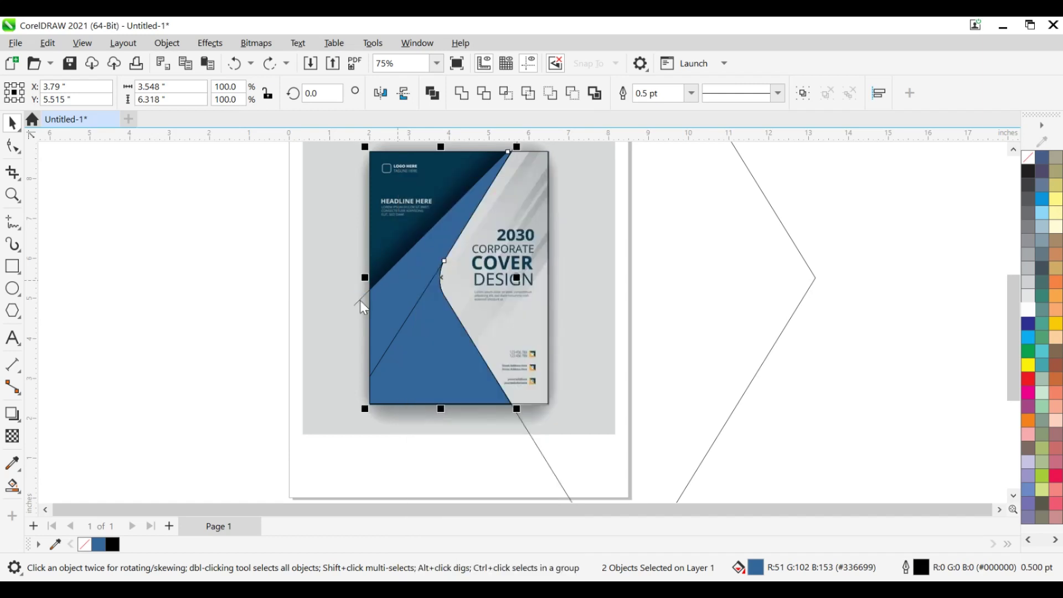
{"action": "left_click", "coordinate": [354, 302]}
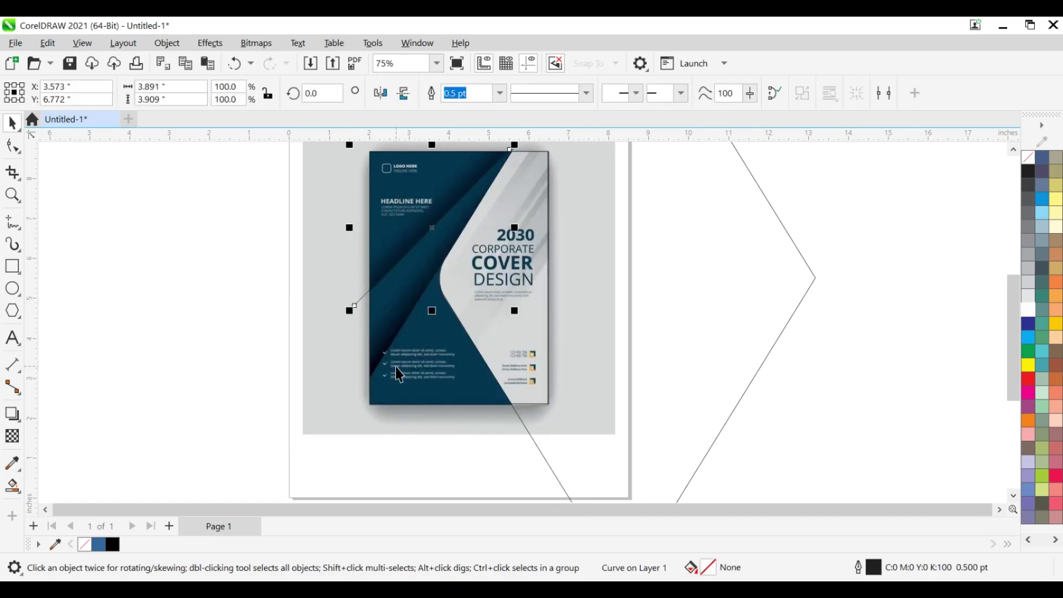
{"action": "key", "text": "Delete"}
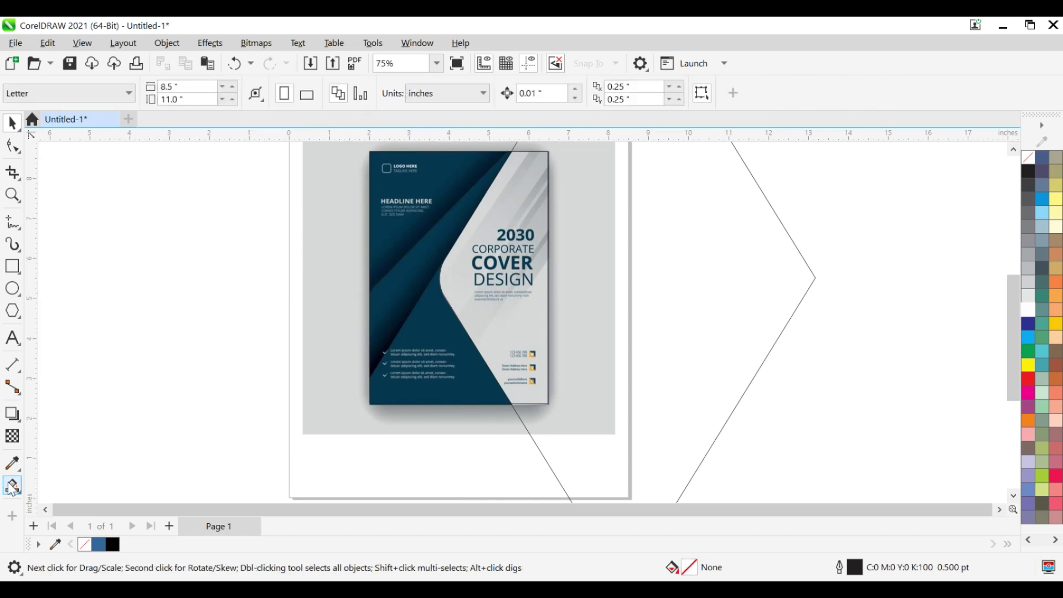
Smart Fill the cover's entire area outside the grey panel with blue and paste the two cut shapes on top
{"action": "left_click", "coordinate": [414, 360]}
{"action": "key", "text": "space"}
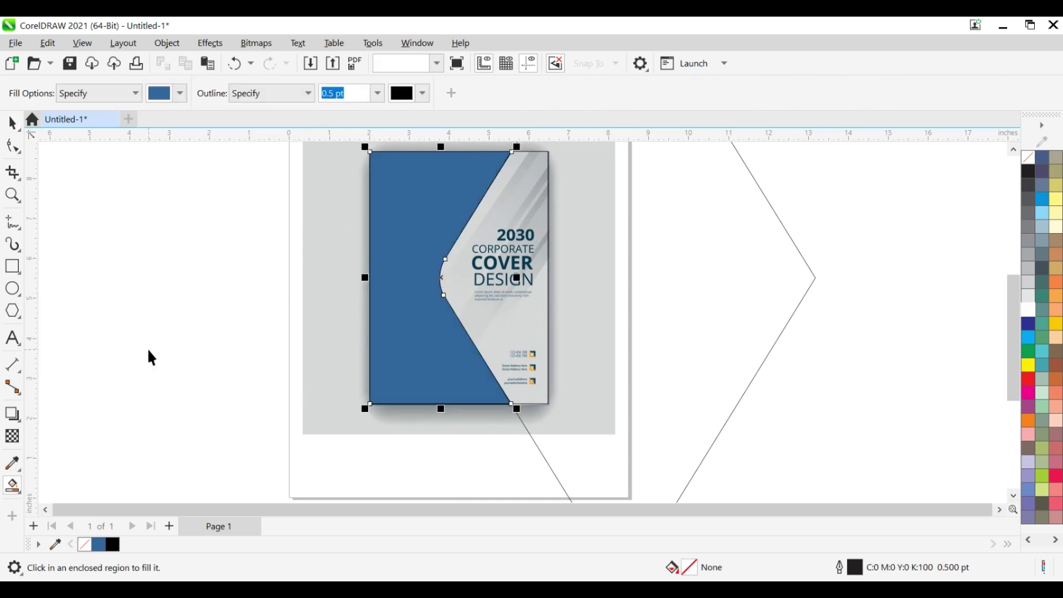
{"action": "right_click", "coordinate": [156, 349]}
{"action": "left_click", "coordinate": [158, 405]}
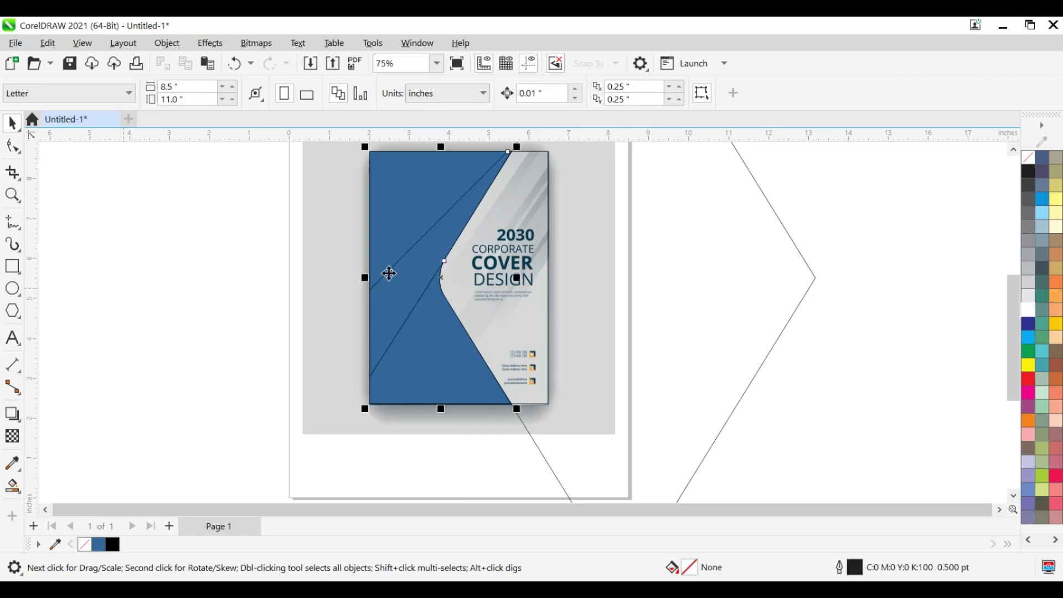
Move the three blue shapes, the cover rectangle and the diamond together off the page's left side, to about X -6.36 in, Y 5.505 in
{"action": "scroll", "coordinate": [355, 296], "scroll_direction": "down", "scroll_amount": 3}
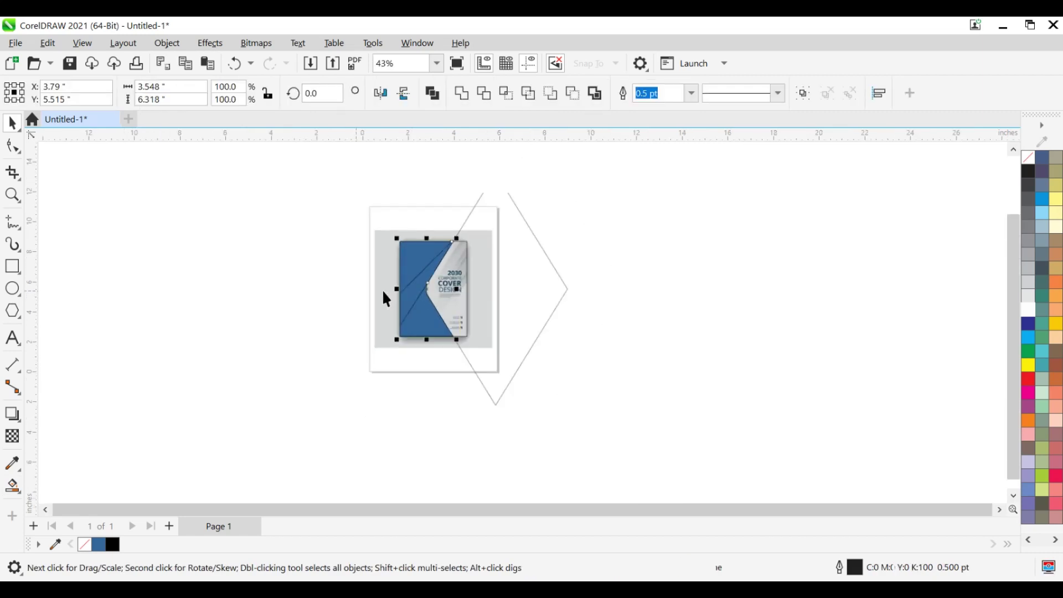
{"action": "left_click_drag", "start_coordinate": [330, 178], "coordinate": [574, 422]}
{"action": "left_click", "coordinate": [381, 327], "text": "shift"}
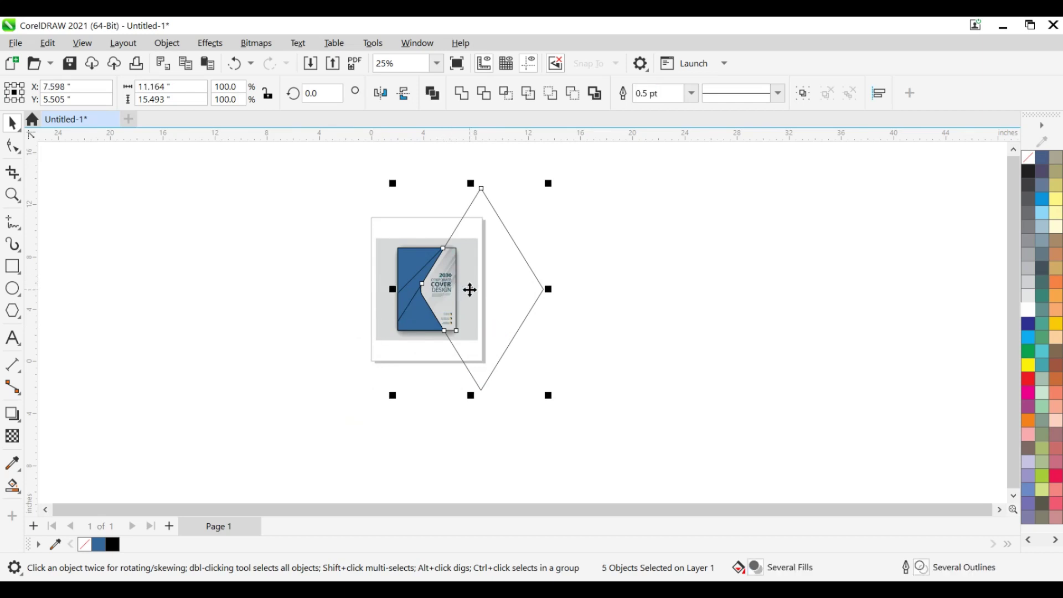
{"action": "left_click_drag", "start_coordinate": [470, 290], "coordinate": [287, 275]}
{"action": "left_click_drag", "start_coordinate": [188, 291], "coordinate": [318, 291]}
{"action": "scroll", "coordinate": [355, 296], "scroll_direction": "up", "scroll_amount": 3}
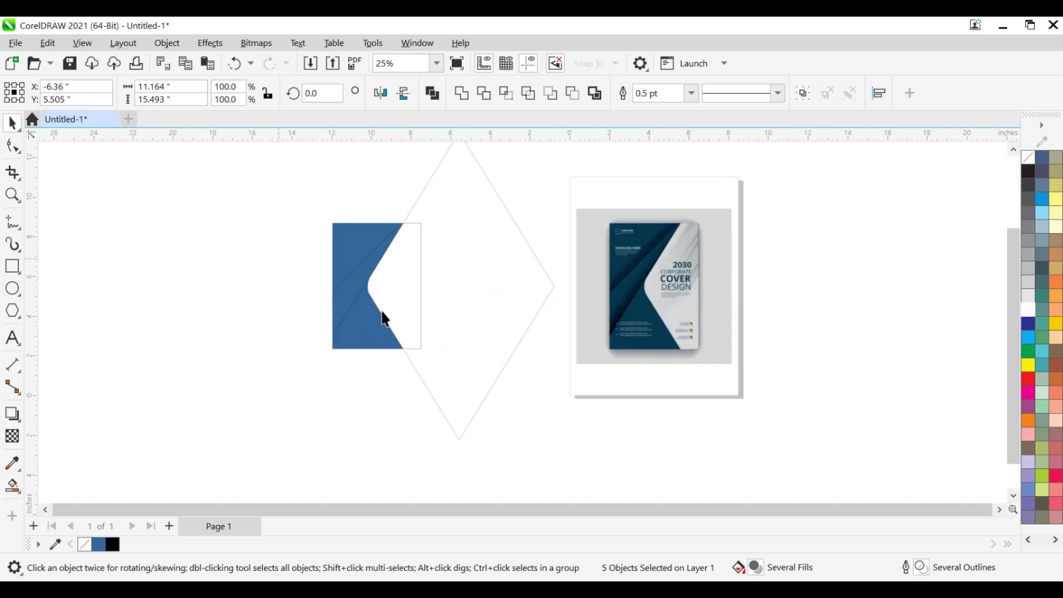
{"action": "scroll", "coordinate": [452, 310], "scroll_direction": "up", "scroll_amount": 1}
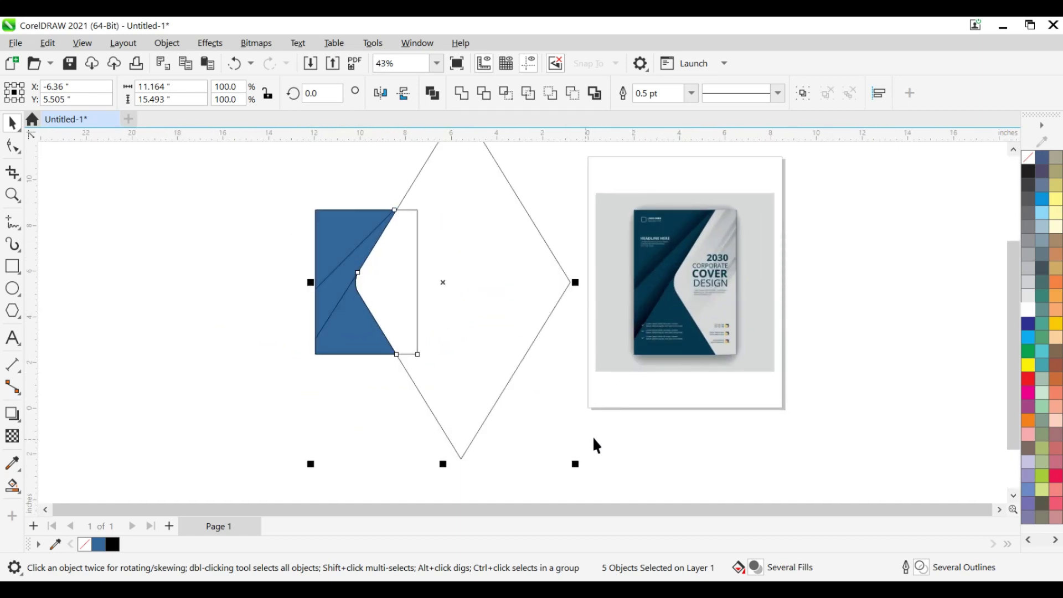
Fill the large rounded diamond with the light grey (#D7D9D8) sampled from the reference image's background
{"action": "left_click", "coordinate": [743, 373]}
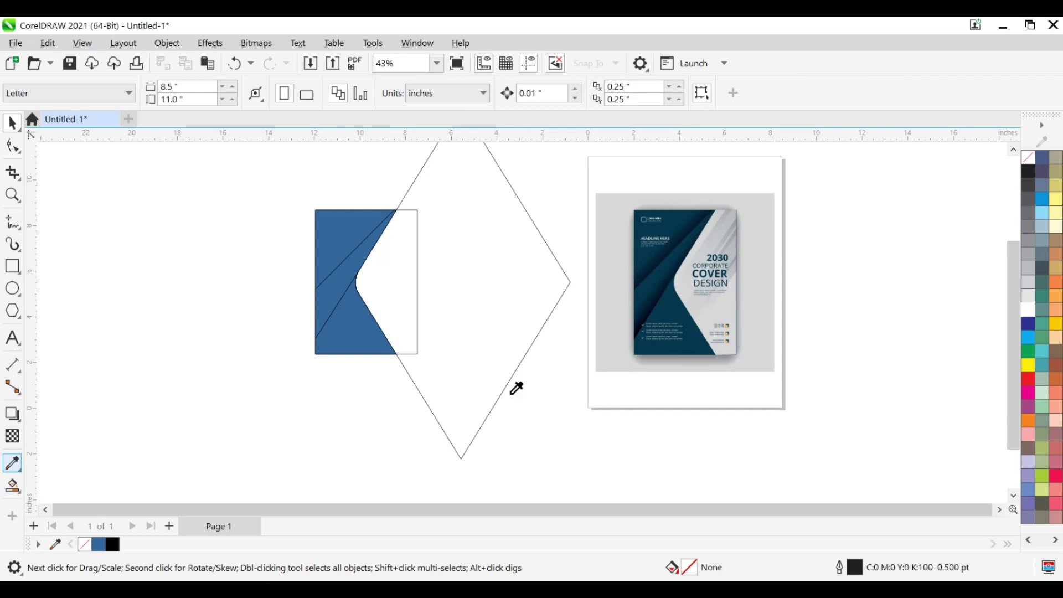
{"action": "left_click", "coordinate": [654, 310]}
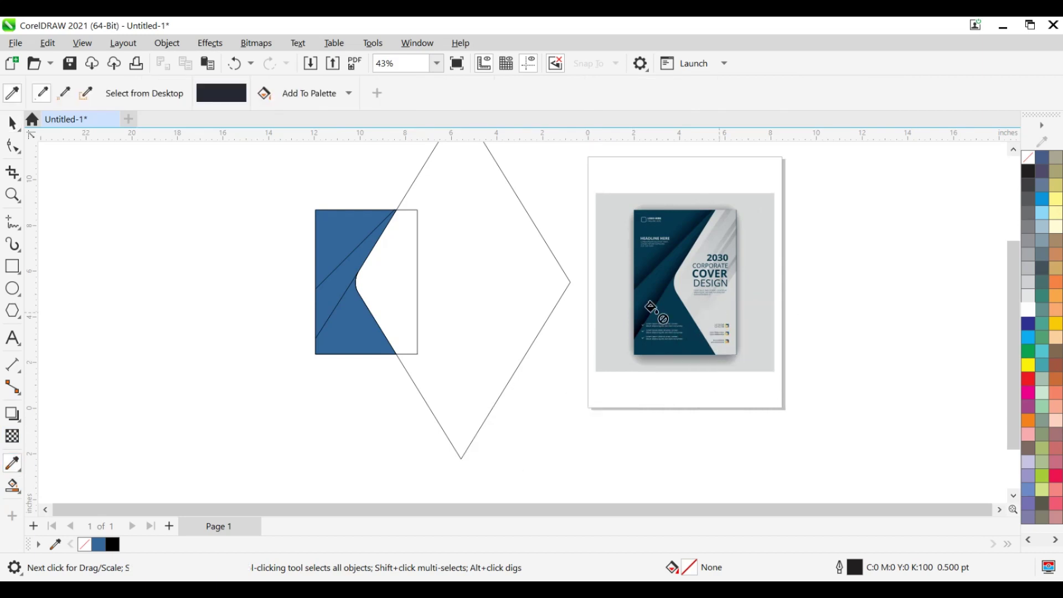
{"action": "left_click", "coordinate": [503, 296]}
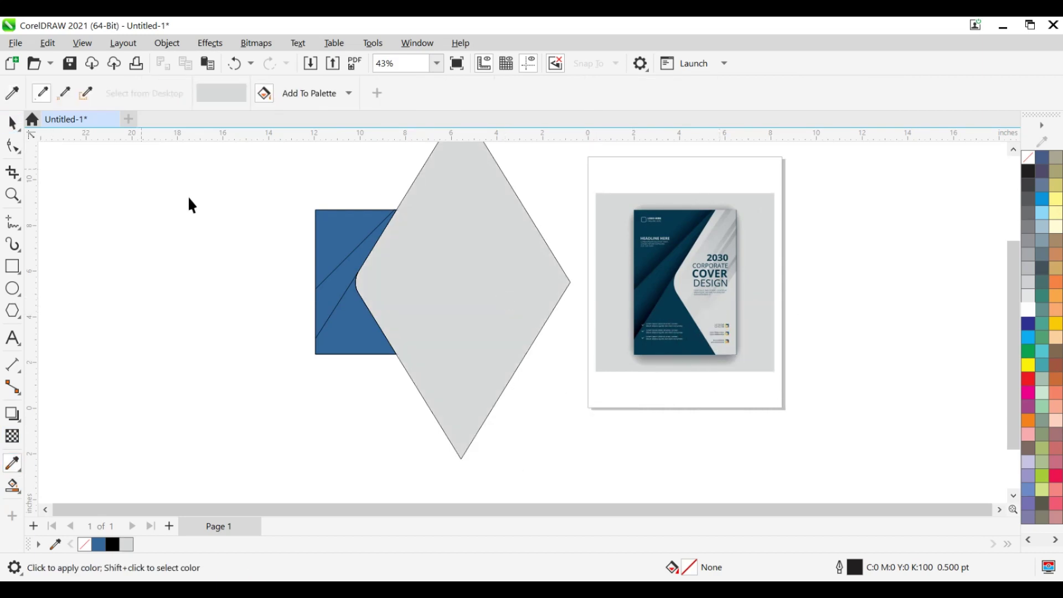
{"action": "key", "text": "space"}
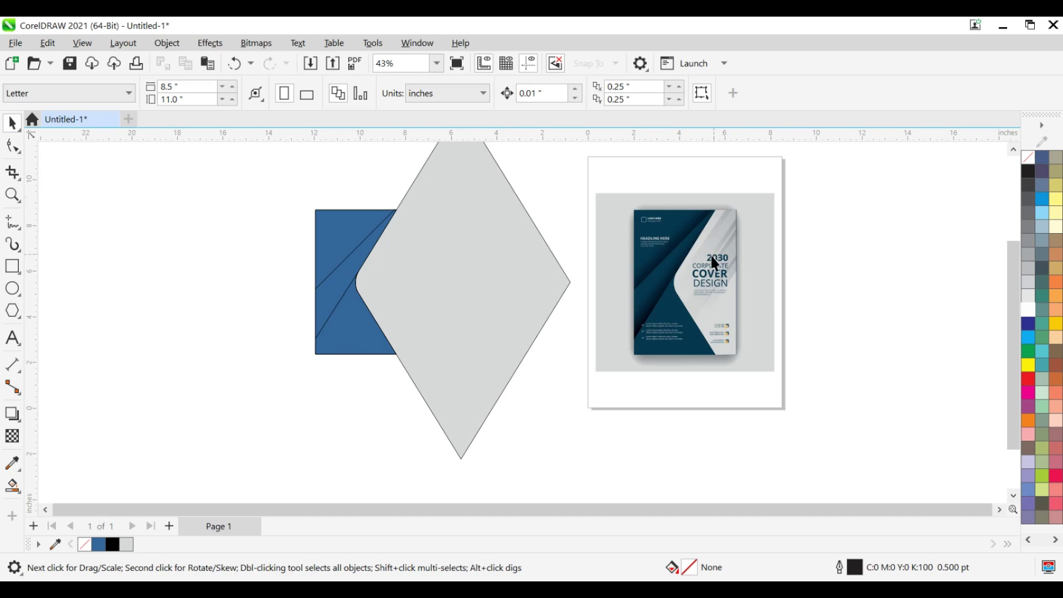
PowerClip the grey diamond inside the cover rectangle
{"action": "left_click", "coordinate": [496, 267]}
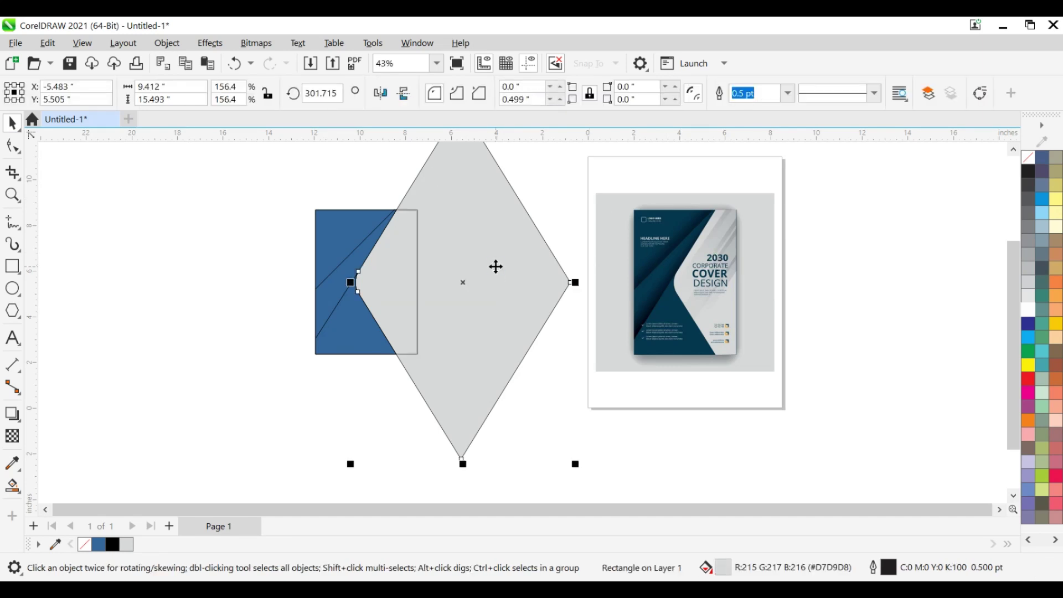
{"action": "right_click", "coordinate": [495, 267]}
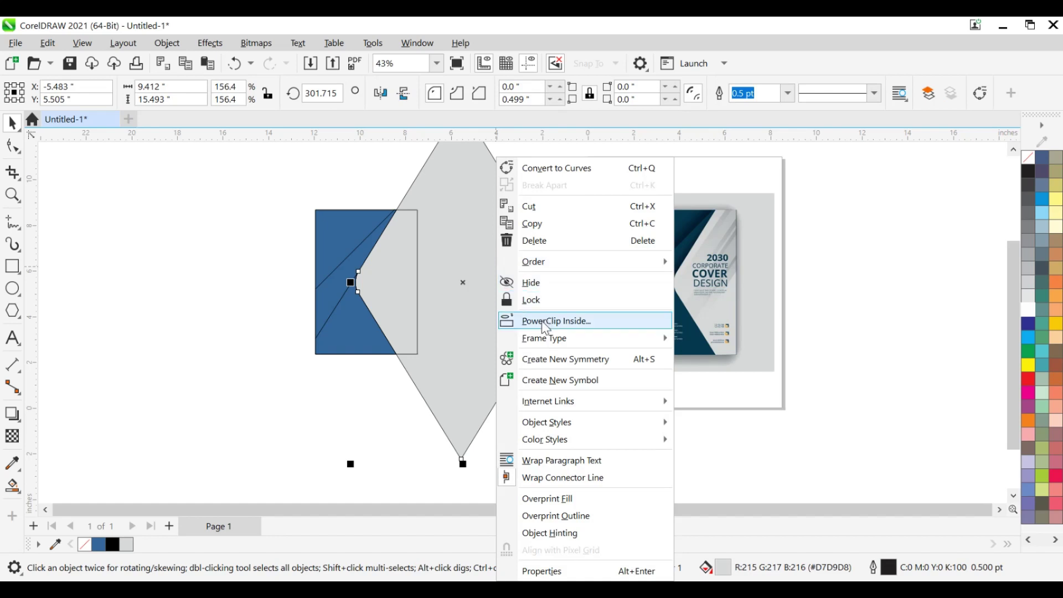
{"action": "left_click", "coordinate": [543, 320]}
{"action": "left_click", "coordinate": [373, 278]}
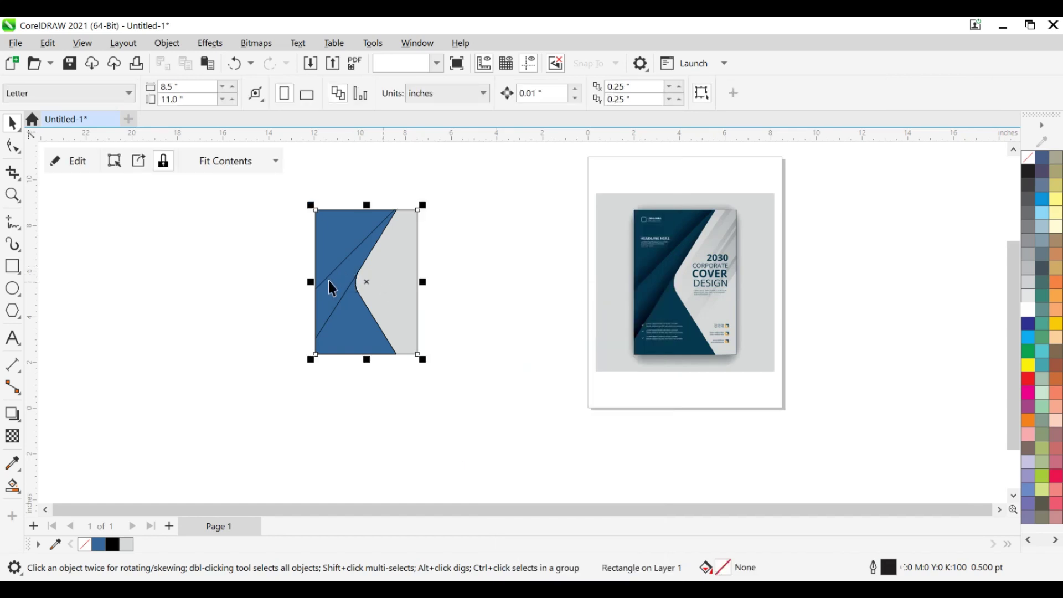
Move all the cover pieces together beside the reference image, to X -2.722 in, Y 5.845 in
{"action": "scroll", "coordinate": [330, 283], "scroll_direction": "up", "scroll_amount": 1}
{"action": "left_click_drag", "start_coordinate": [306, 326], "coordinate": [330, 324]}
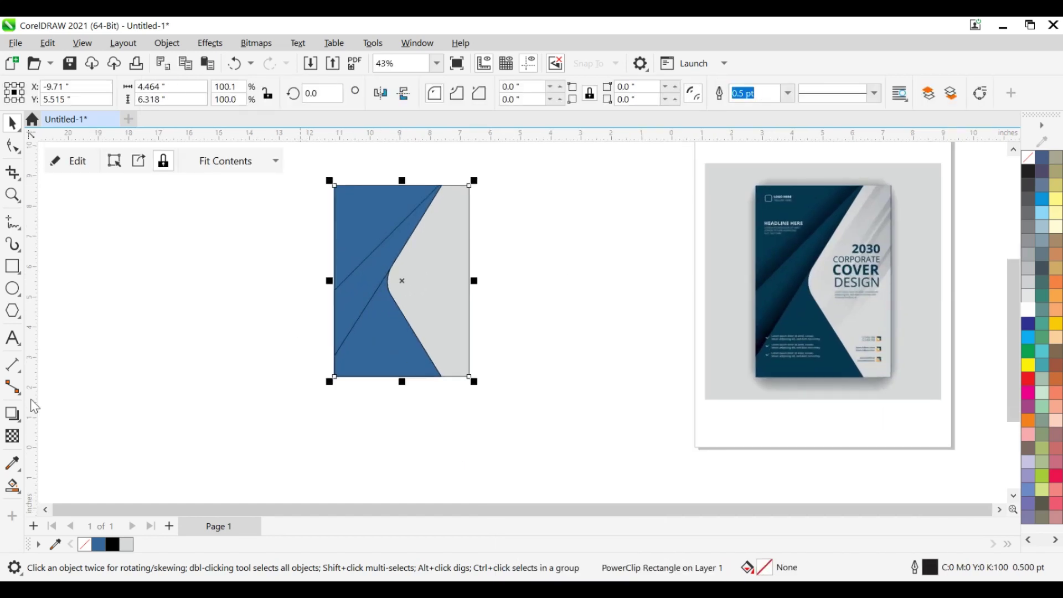
{"action": "mouse_move", "coordinate": [309, 169]}
{"action": "left_mouse_down"}
{"action": "mouse_move", "coordinate": [457, 338]}
{"action": "mouse_move", "coordinate": [509, 428]}
{"action": "left_mouse_up"}
{"action": "left_click_drag", "start_coordinate": [410, 294], "coordinate": [623, 284]}
{"action": "left_click_drag", "start_coordinate": [621, 284], "coordinate": [507, 291]}
{"action": "scroll", "coordinate": [553, 279], "scroll_direction": "up", "scroll_amount": 3}
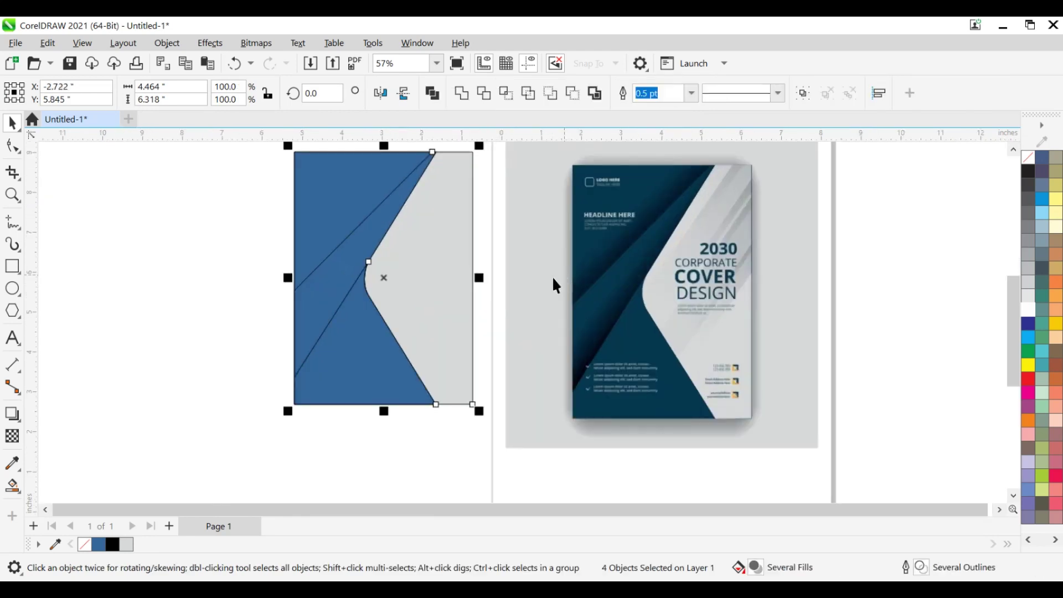
Fill the cover's three blue shapes with the dark blue (#04384D) sampled from the reference cover's lower area
{"action": "left_click", "coordinate": [166, 270]}
{"action": "left_click", "coordinate": [15, 464]}
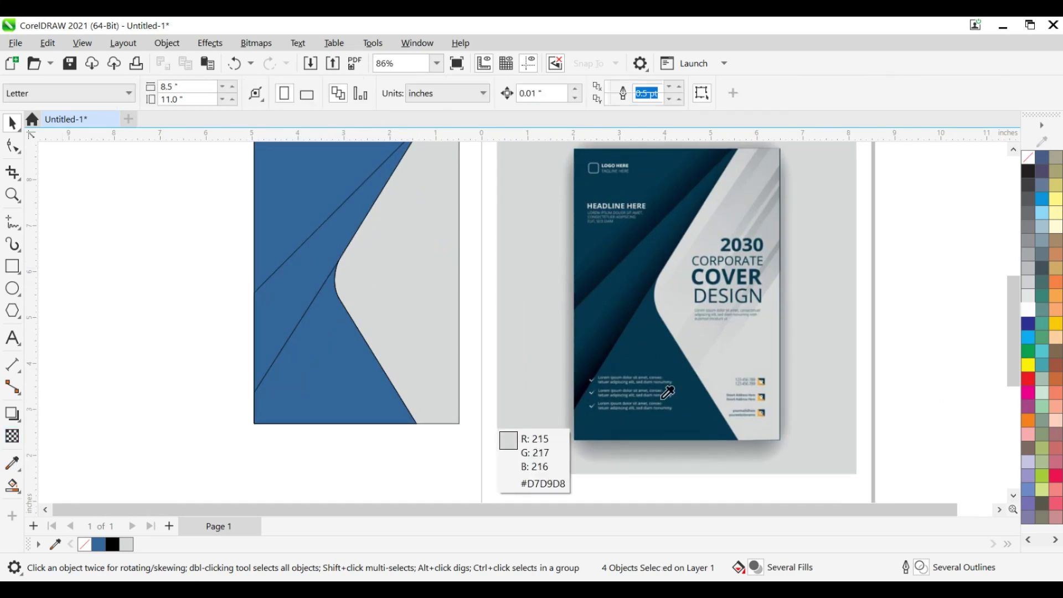
{"action": "left_click", "coordinate": [672, 367]}
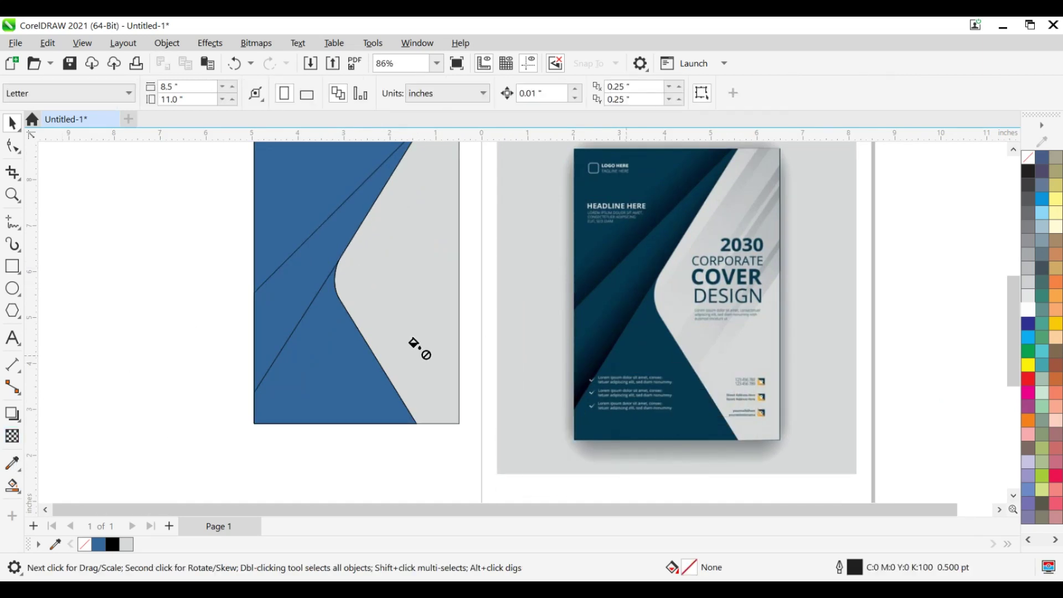
{"action": "left_click", "coordinate": [321, 375]}
{"action": "left_click", "coordinate": [287, 304]}
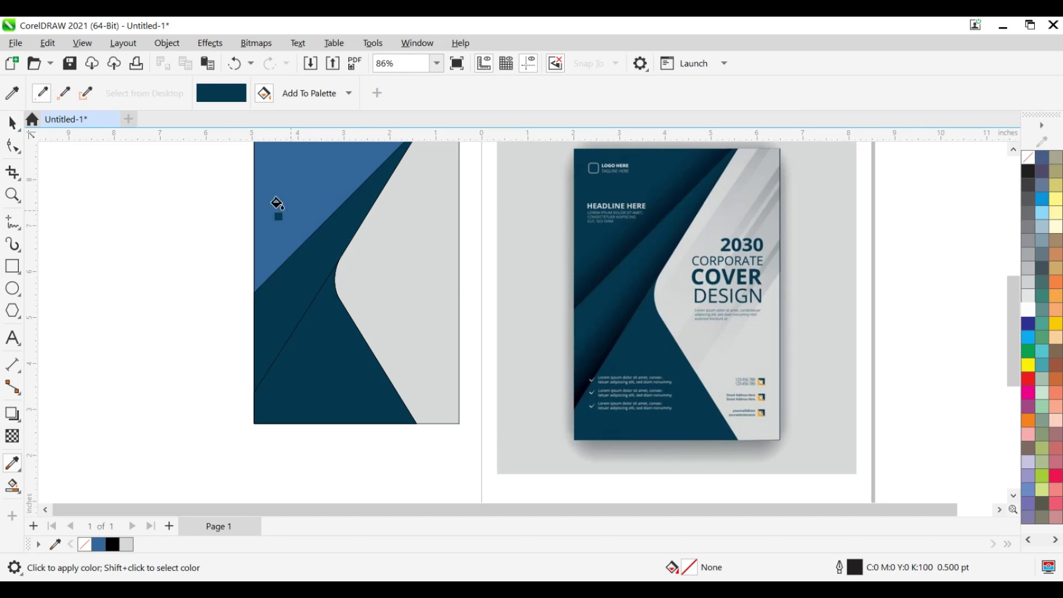
{"action": "left_click", "coordinate": [281, 206]}
{"action": "scroll", "coordinate": [295, 227], "scroll_direction": "up", "scroll_amount": 1}
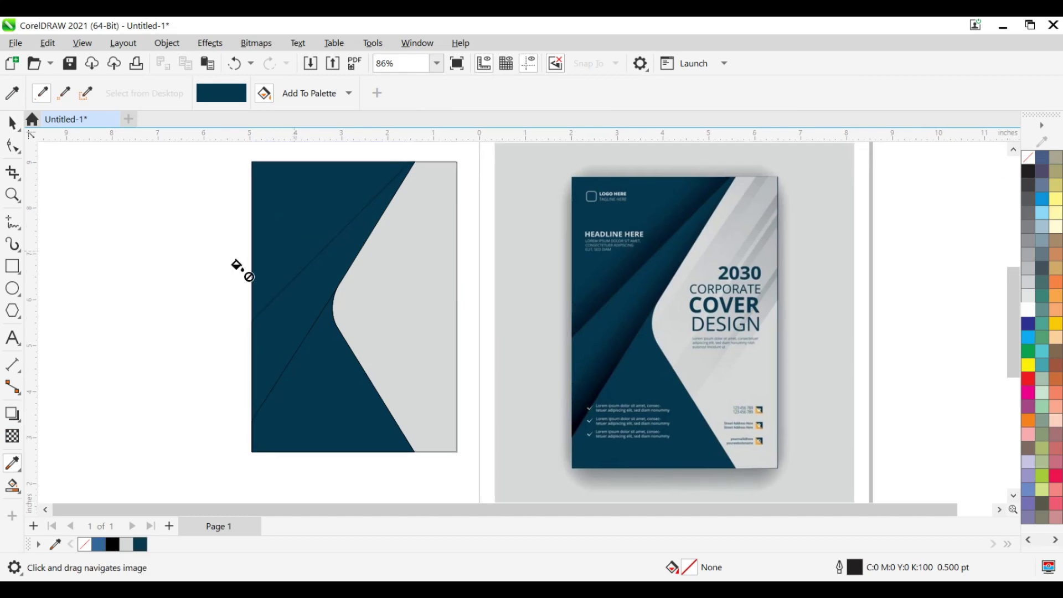
{"action": "key", "text": "space"}
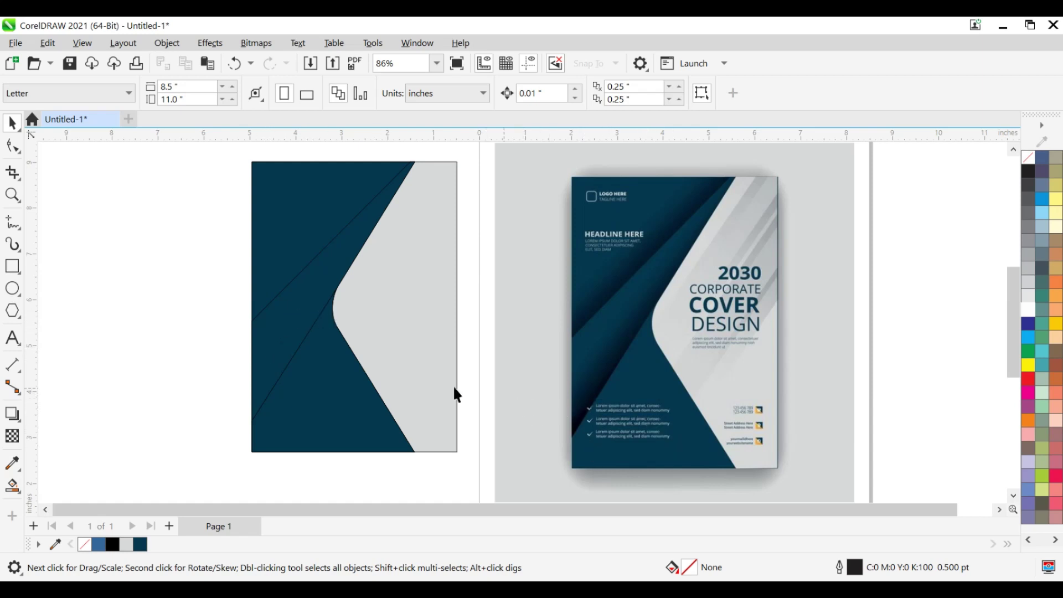
Try an interactive fountain fill from dark blue to black on the cover's bottom shape and undo it
{"action": "left_click", "coordinate": [292, 324]}
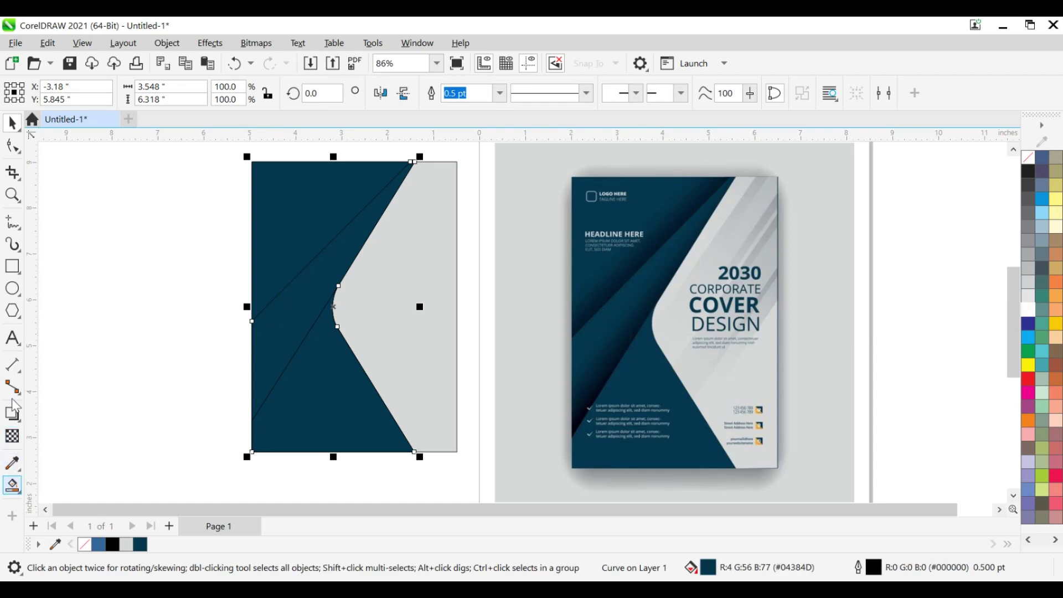
{"action": "left_click", "coordinate": [14, 486]}
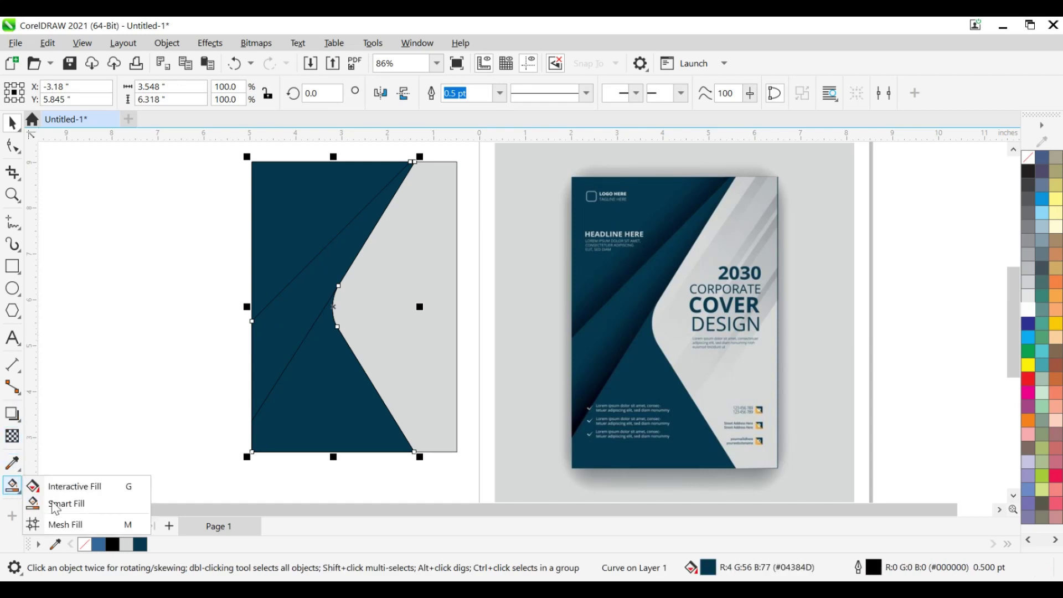
{"action": "left_click", "coordinate": [54, 491]}
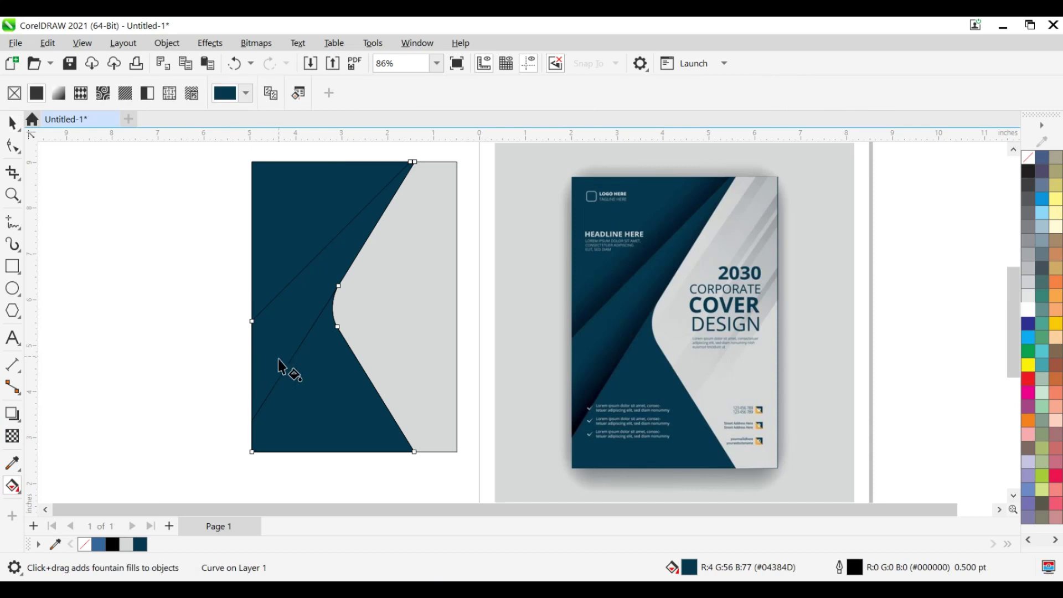
{"action": "left_click", "coordinate": [264, 398]}
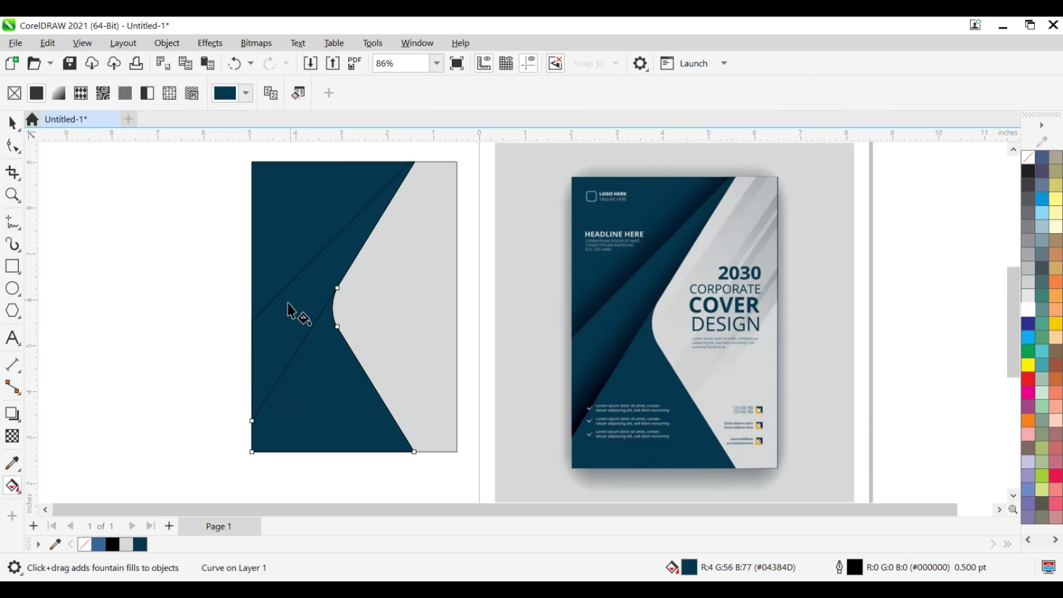
{"action": "left_click_drag", "start_coordinate": [291, 296], "coordinate": [278, 390]}
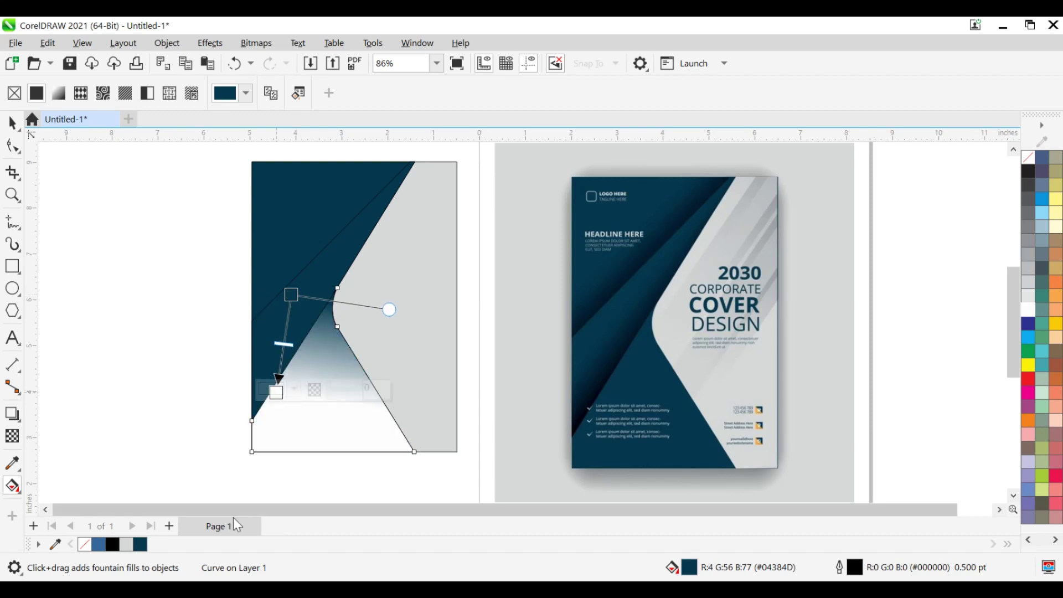
{"action": "left_click", "coordinate": [112, 545]}
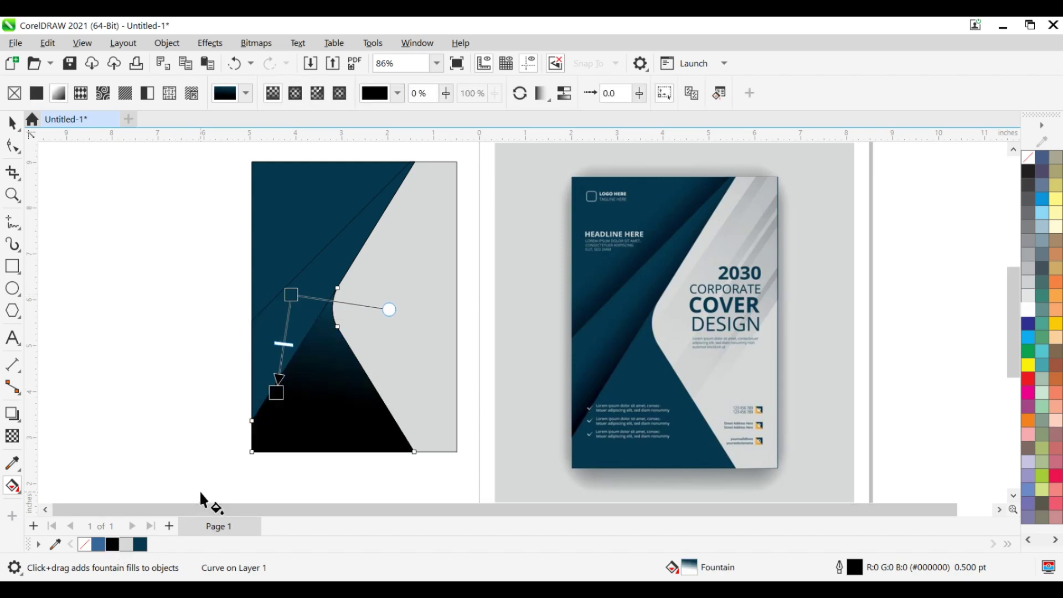
{"action": "key", "text": "ctrl+z"}
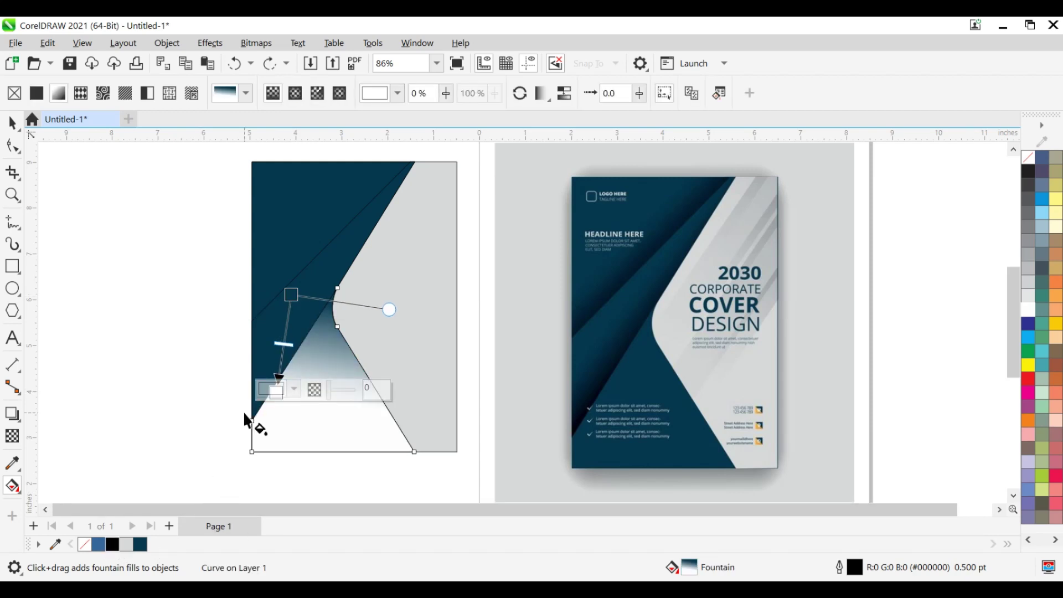
{"action": "key", "text": "ctrl+z"}
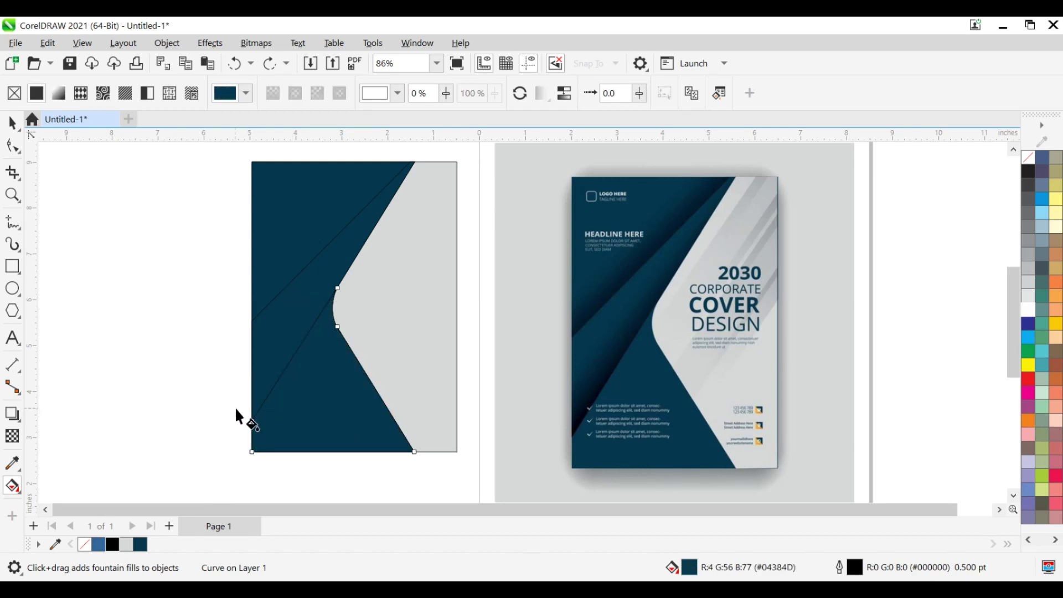
Give the middle diagonal shape a linear fountain fill from dark blue to black, darkening diagonally toward its lower edge
{"action": "left_click_drag", "start_coordinate": [278, 308], "coordinate": [263, 401]}
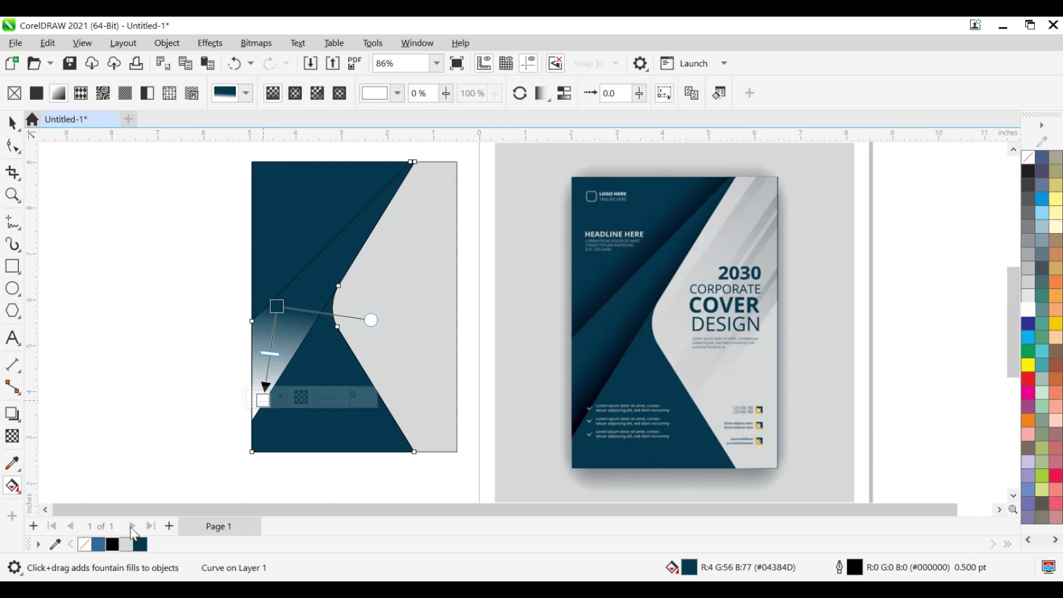
{"action": "left_click", "coordinate": [114, 545]}
{"action": "left_click_drag", "start_coordinate": [277, 306], "coordinate": [251, 263]}
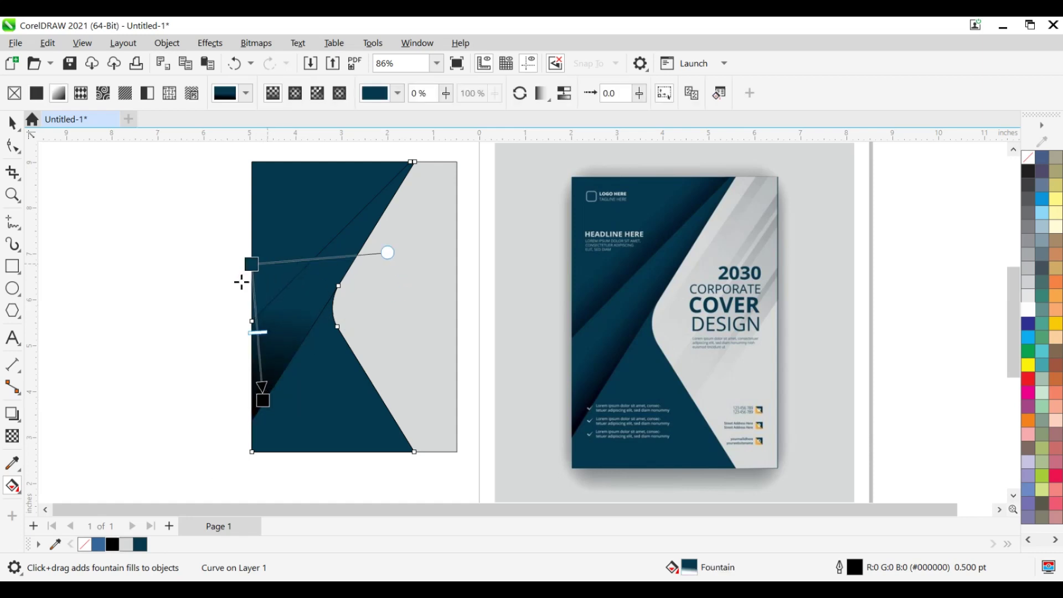
{"action": "left_click_drag", "start_coordinate": [263, 412], "coordinate": [368, 449]}
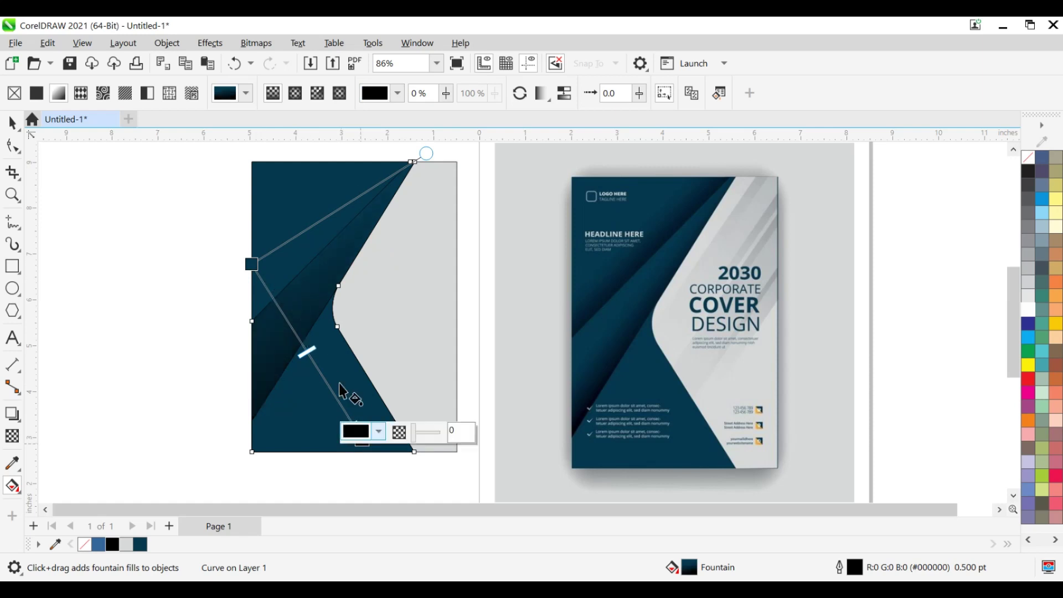
{"action": "left_click_drag", "start_coordinate": [251, 264], "coordinate": [275, 309]}
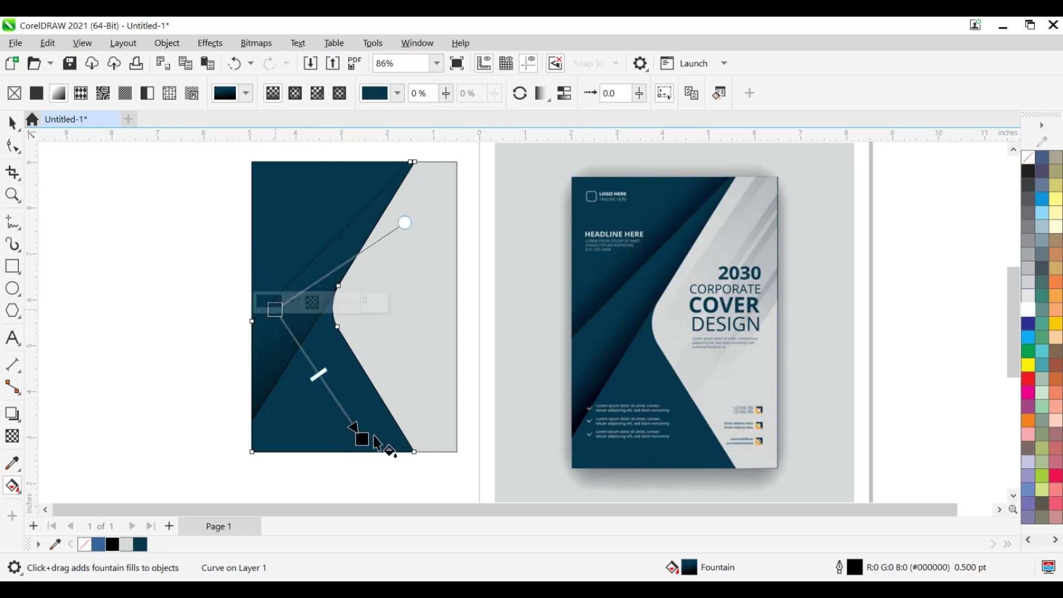
{"action": "left_click_drag", "start_coordinate": [360, 439], "coordinate": [321, 381]}
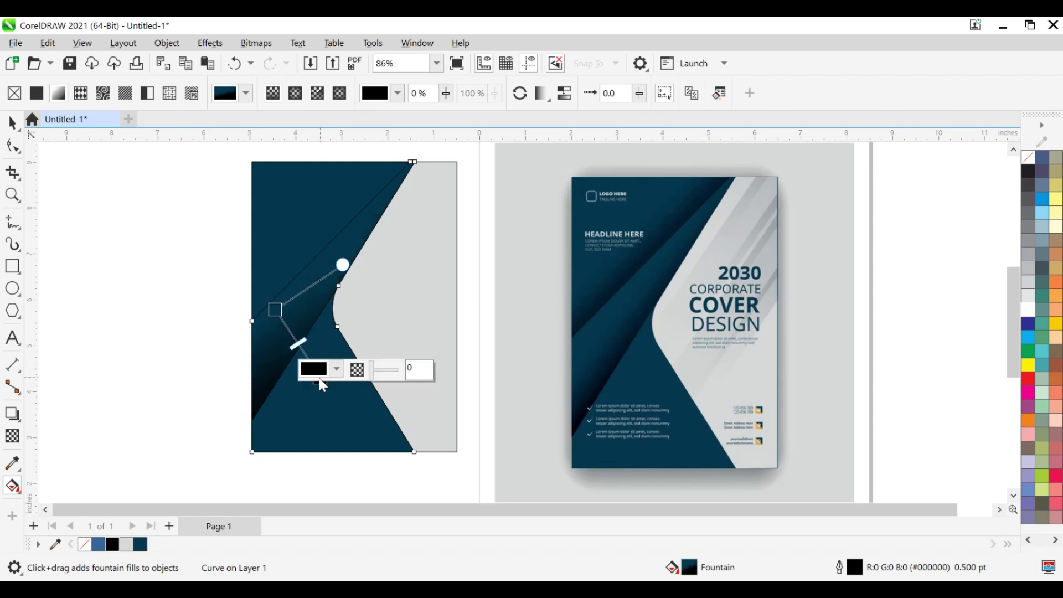
Adjust the black end of the middle shape's fountain fill slightly up and right to rotate the gradient
{"action": "left_click", "coordinate": [330, 396]}
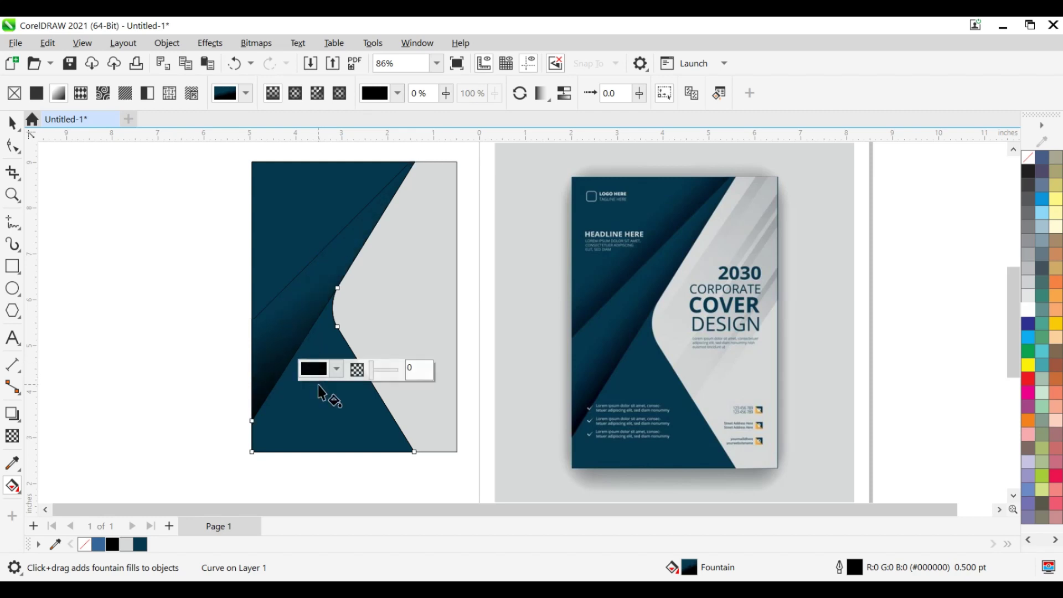
{"action": "left_click", "coordinate": [292, 336]}
{"action": "left_click", "coordinate": [319, 376]}
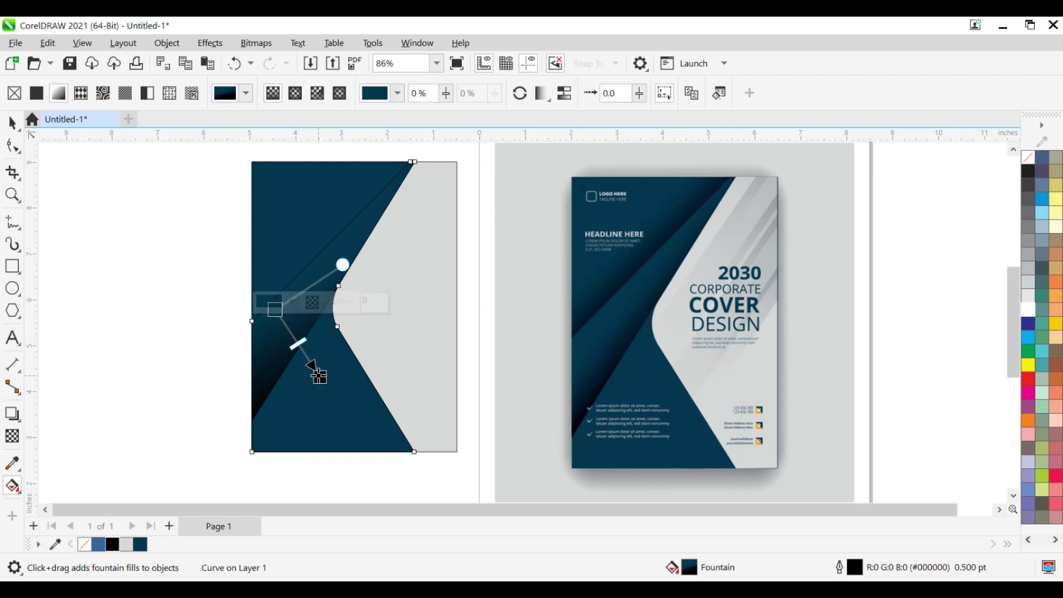
{"action": "left_click_drag", "start_coordinate": [319, 377], "coordinate": [330, 362]}
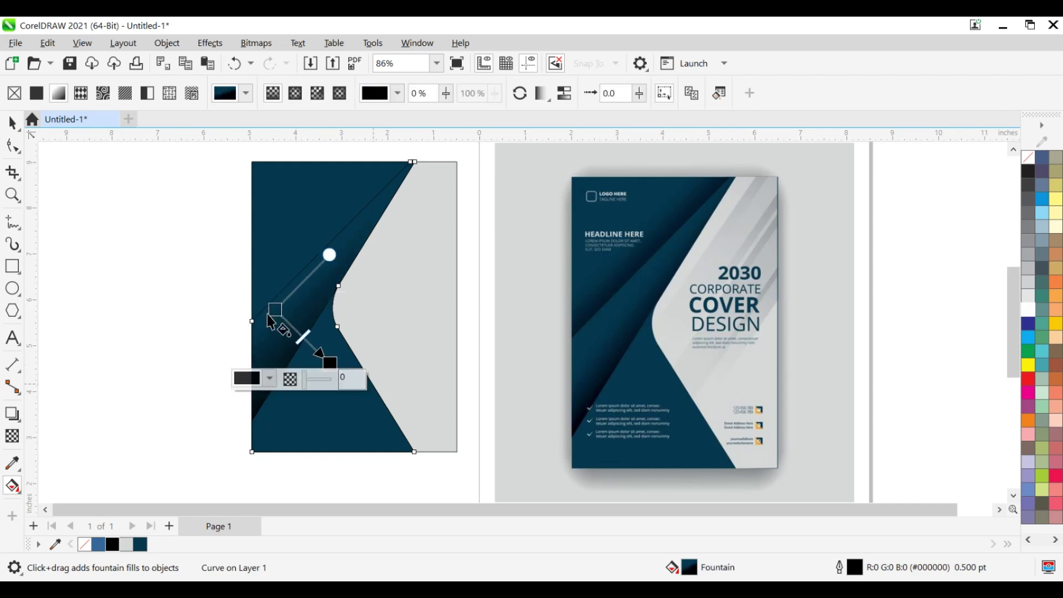
{"action": "left_click", "coordinate": [225, 266]}
Apply a dark-blue-to-black fountain fill to the upper-left shape, from its outer corner diagonally to the grey panel's curve
{"action": "scroll", "coordinate": [297, 224], "scroll_direction": "up", "scroll_amount": 1}
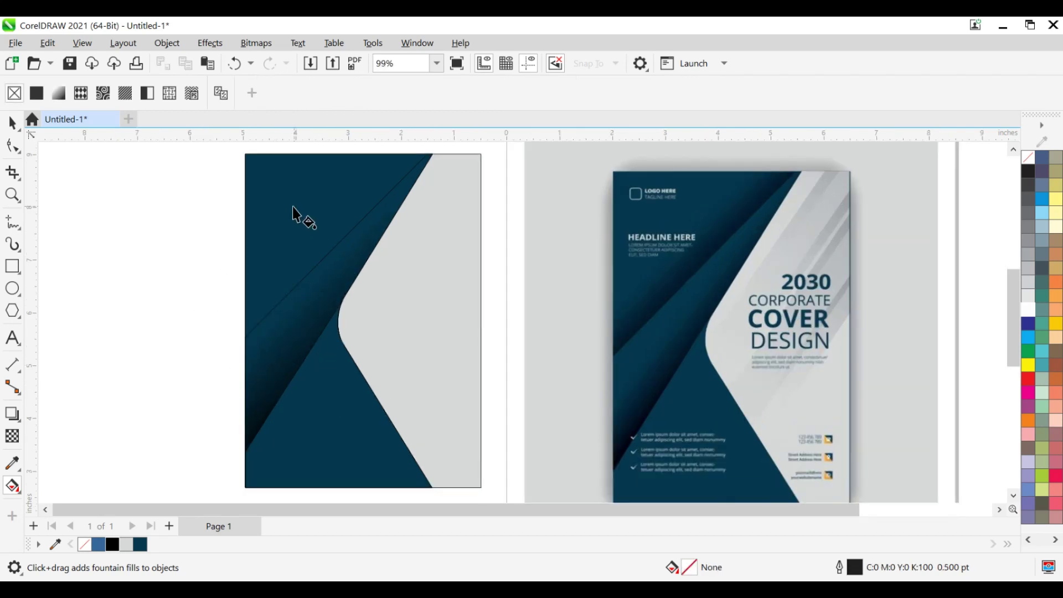
{"action": "left_click", "coordinate": [293, 215]}
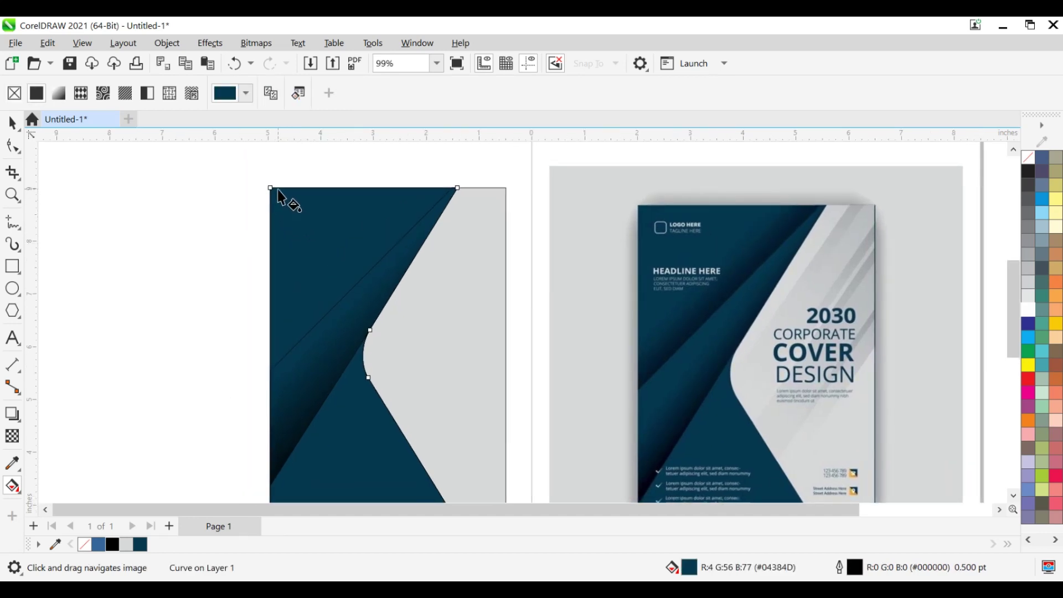
{"action": "left_click_drag", "start_coordinate": [280, 195], "coordinate": [334, 301]}
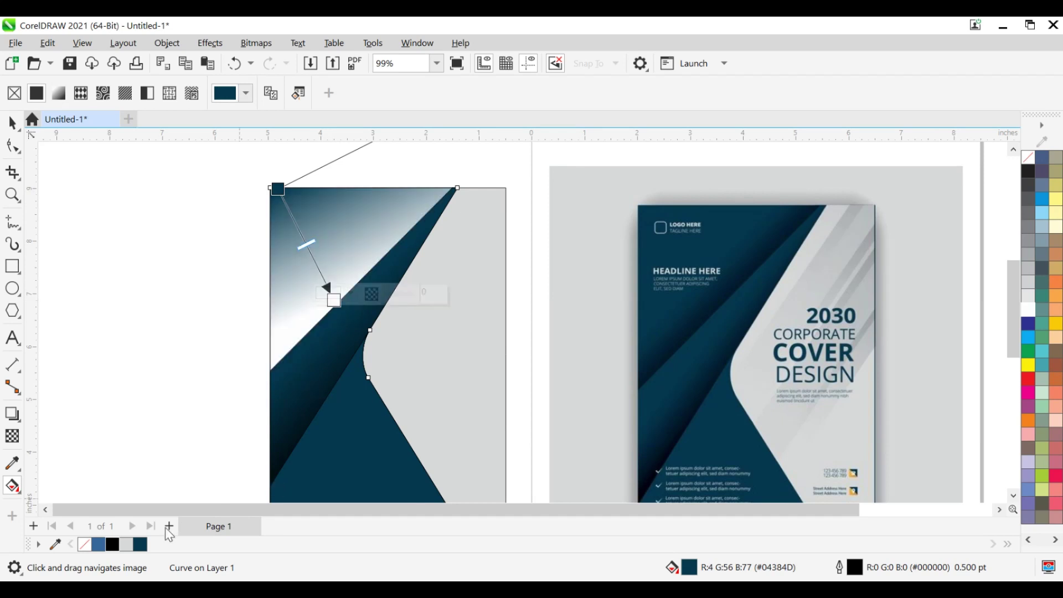
{"action": "left_click", "coordinate": [113, 544]}
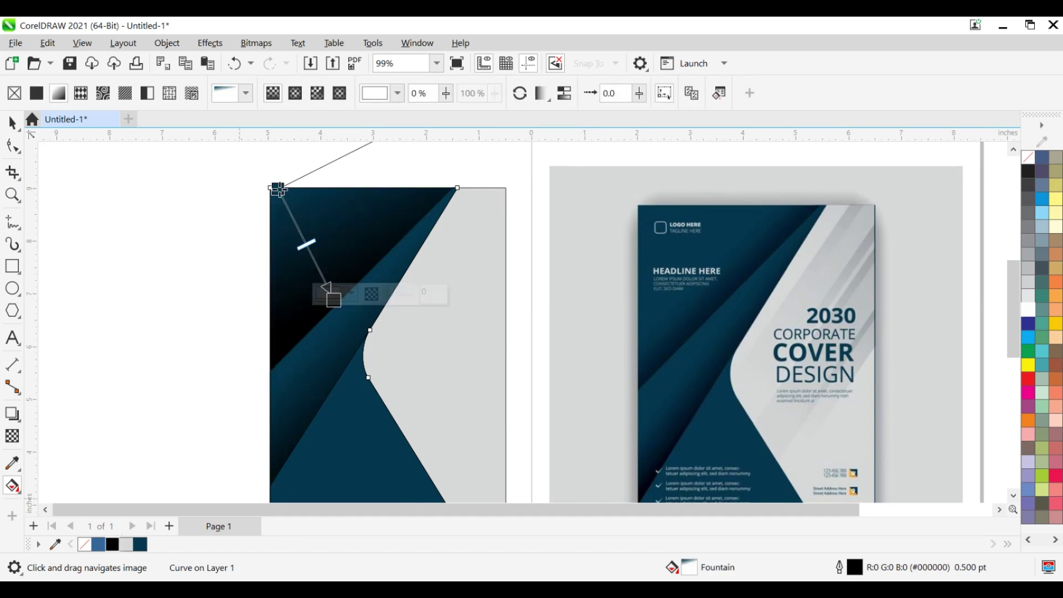
{"action": "left_click_drag", "start_coordinate": [334, 301], "coordinate": [367, 349]}
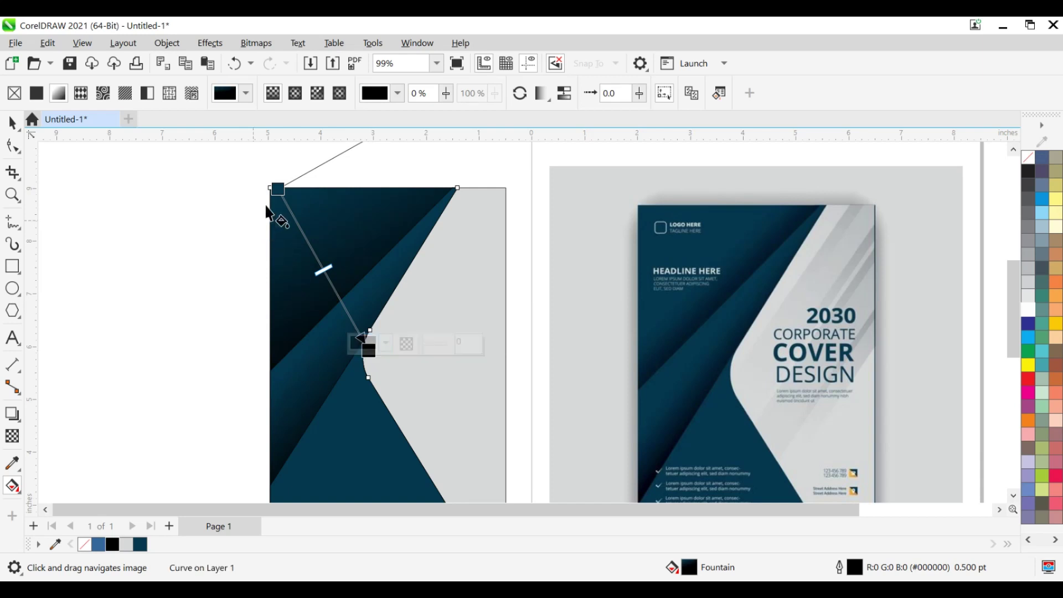
Move the dark-blue end of the upper-left shape's fountain fill inward from the outer corner
{"action": "left_click_drag", "start_coordinate": [278, 190], "coordinate": [303, 242]}
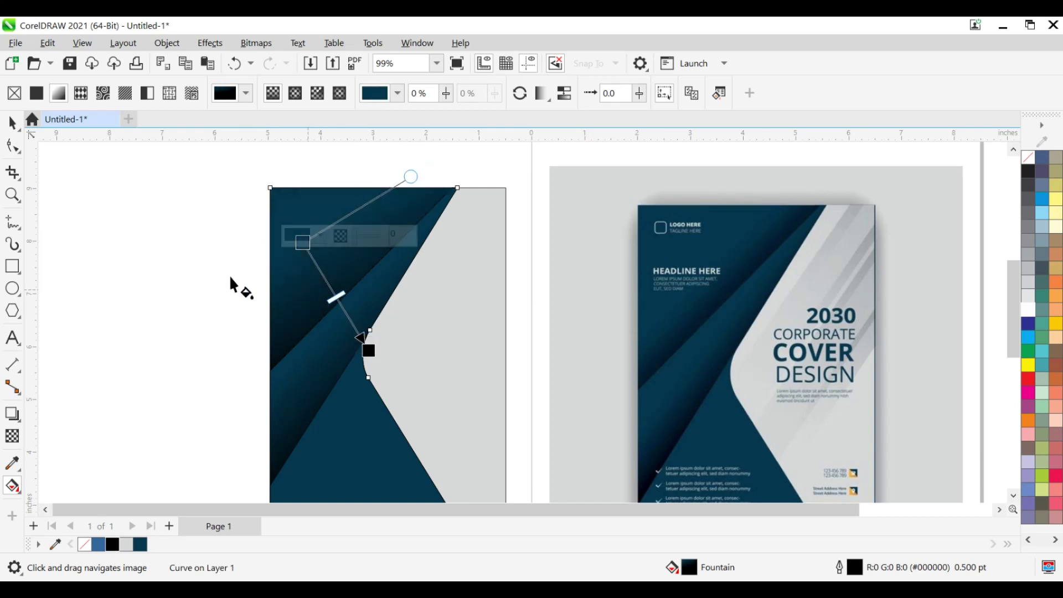
{"action": "left_click", "coordinate": [189, 238]}
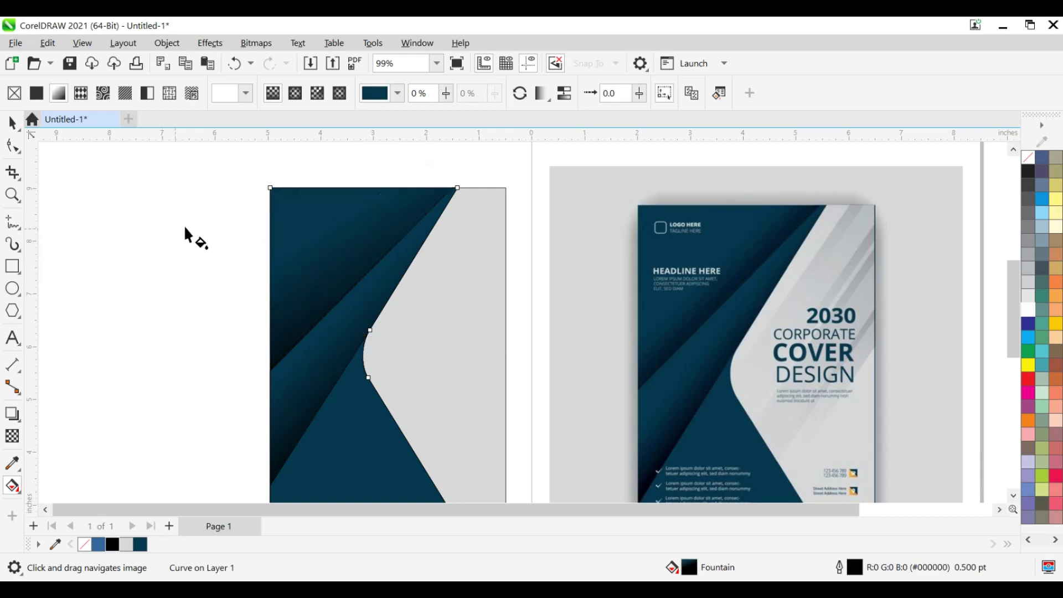
{"action": "left_click", "coordinate": [10, 126]}
{"action": "scroll", "coordinate": [351, 207], "scroll_direction": "down", "scroll_amount": 1}
{"action": "scroll", "coordinate": [324, 260], "scroll_direction": "up", "scroll_amount": 1}
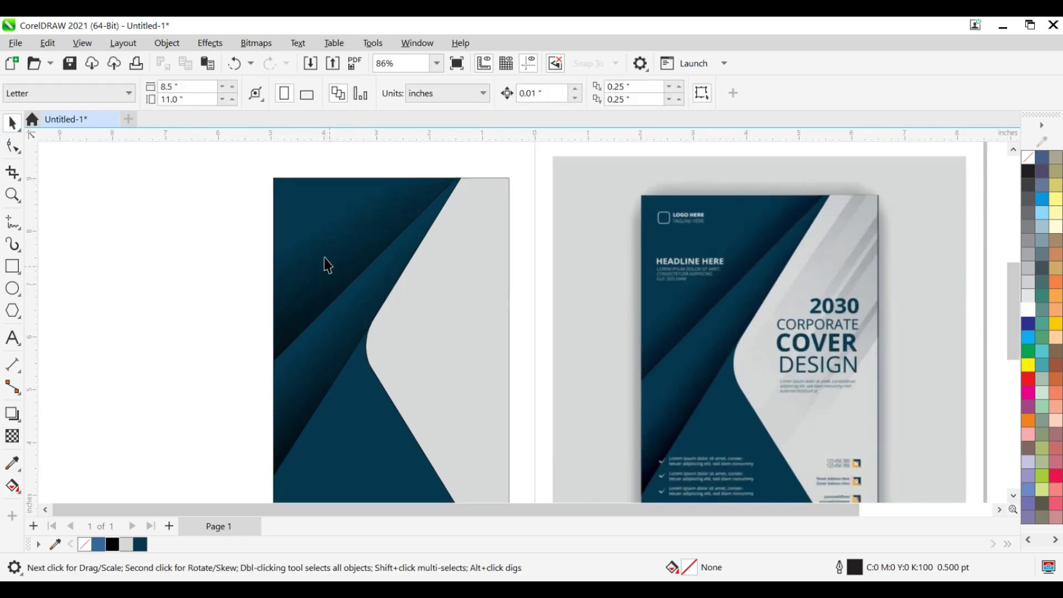
Shorten and rotate the upper-left shape's fountain fill by repositioning both ends, so the black falls along its diagonal lower edge
{"action": "left_click", "coordinate": [319, 248]}
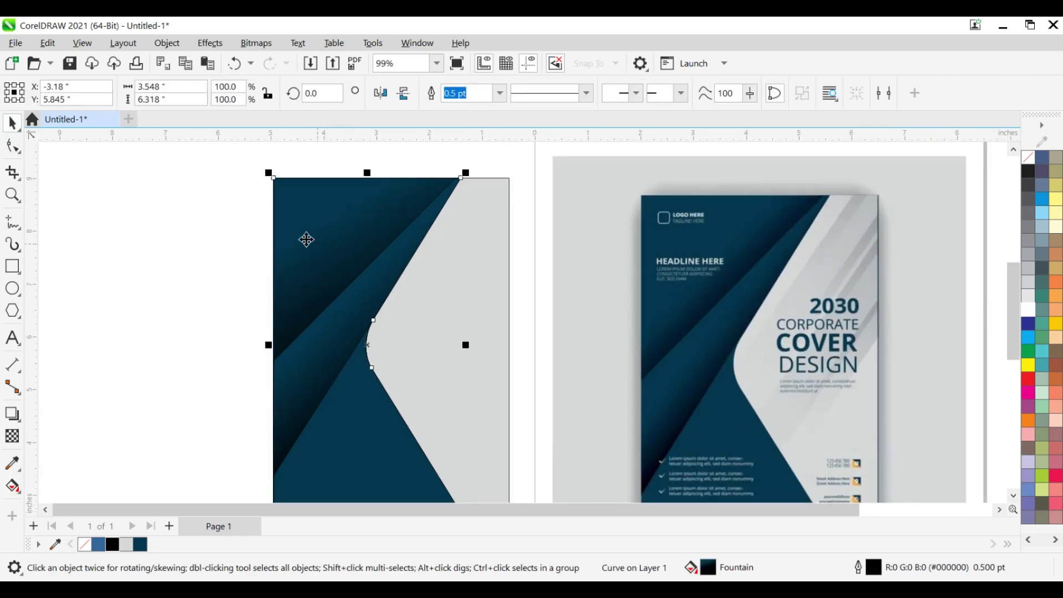
{"action": "key", "text": "g"}
{"action": "left_click_drag", "start_coordinate": [309, 232], "coordinate": [317, 253]}
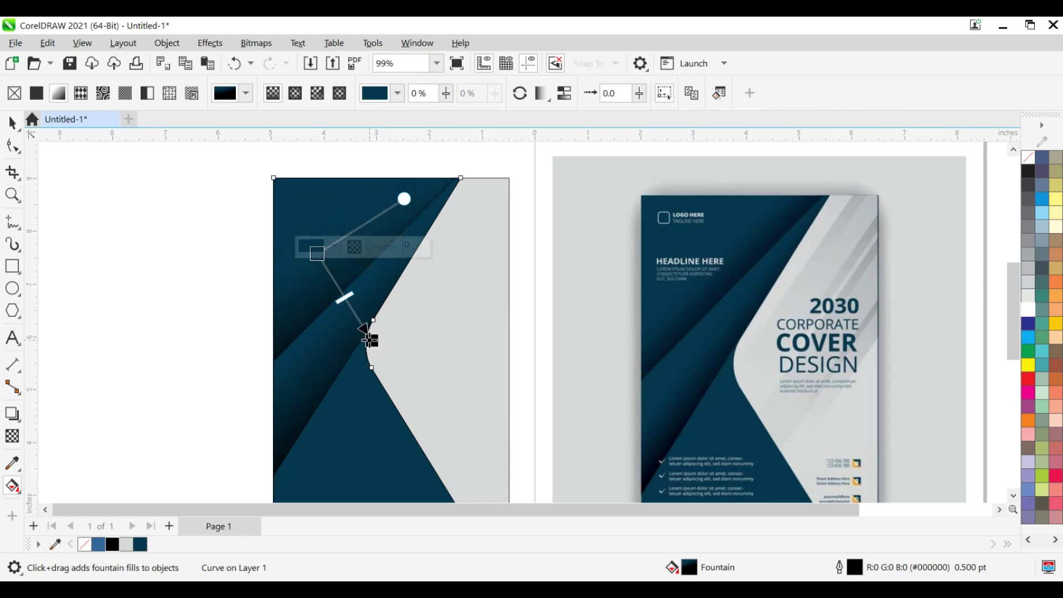
{"action": "left_click_drag", "start_coordinate": [370, 339], "coordinate": [359, 327]}
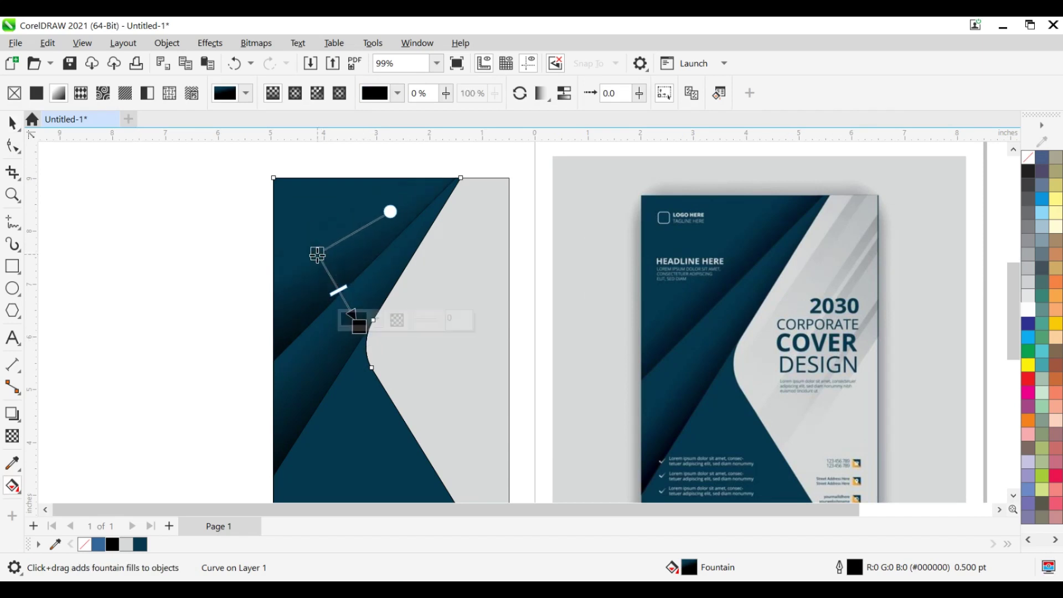
{"action": "left_click_drag", "start_coordinate": [317, 254], "coordinate": [319, 270]}
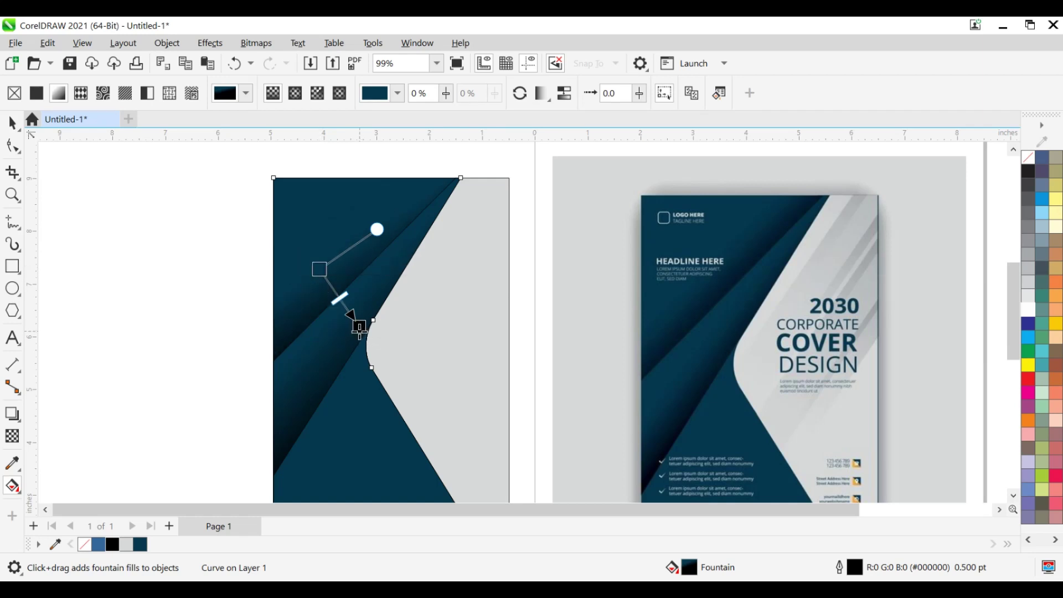
{"action": "left_click_drag", "start_coordinate": [360, 327], "coordinate": [368, 303]}
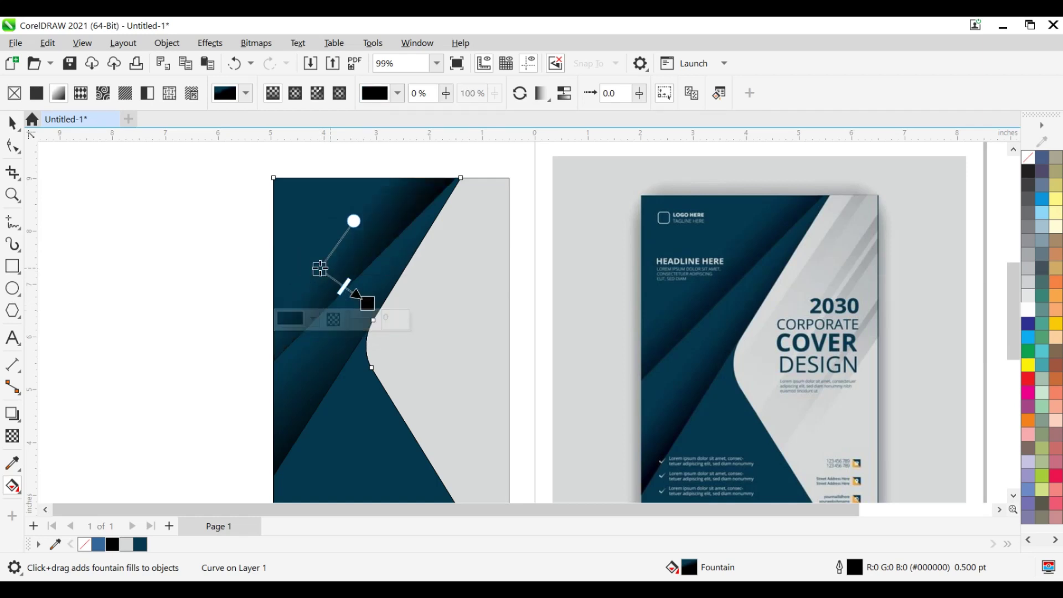
{"action": "left_click_drag", "start_coordinate": [320, 269], "coordinate": [317, 247]}
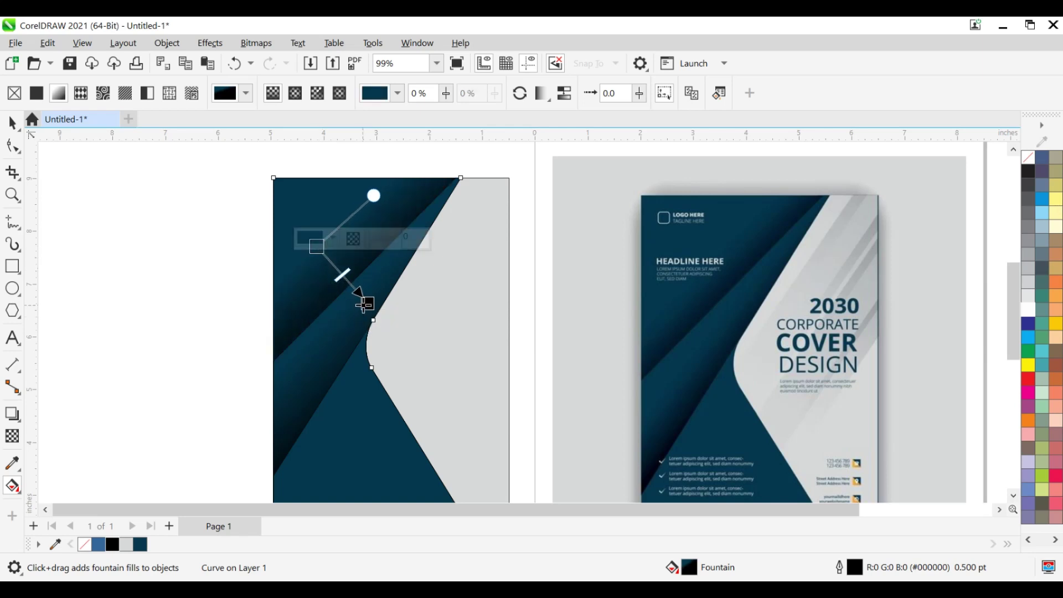
{"action": "left_click_drag", "start_coordinate": [363, 302], "coordinate": [373, 312]}
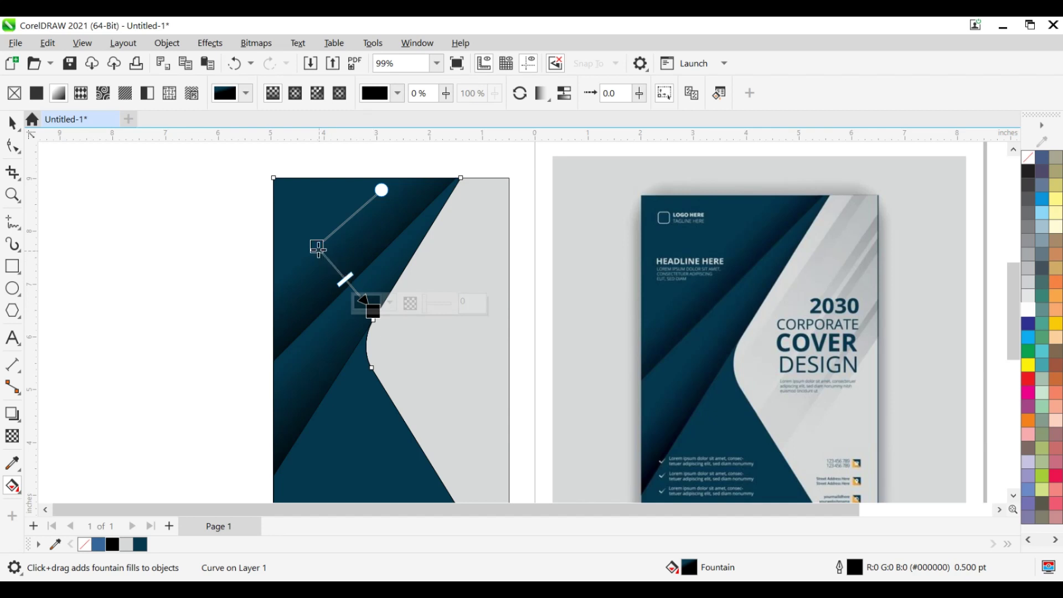
{"action": "left_click_drag", "start_coordinate": [317, 246], "coordinate": [328, 258]}
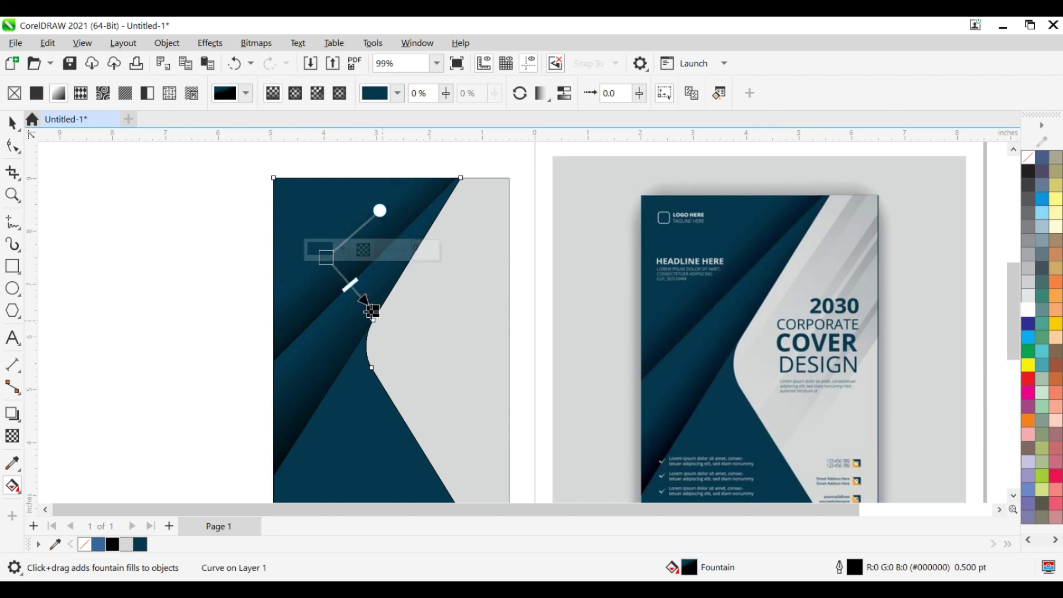
{"action": "left_click_drag", "start_coordinate": [373, 311], "coordinate": [370, 304]}
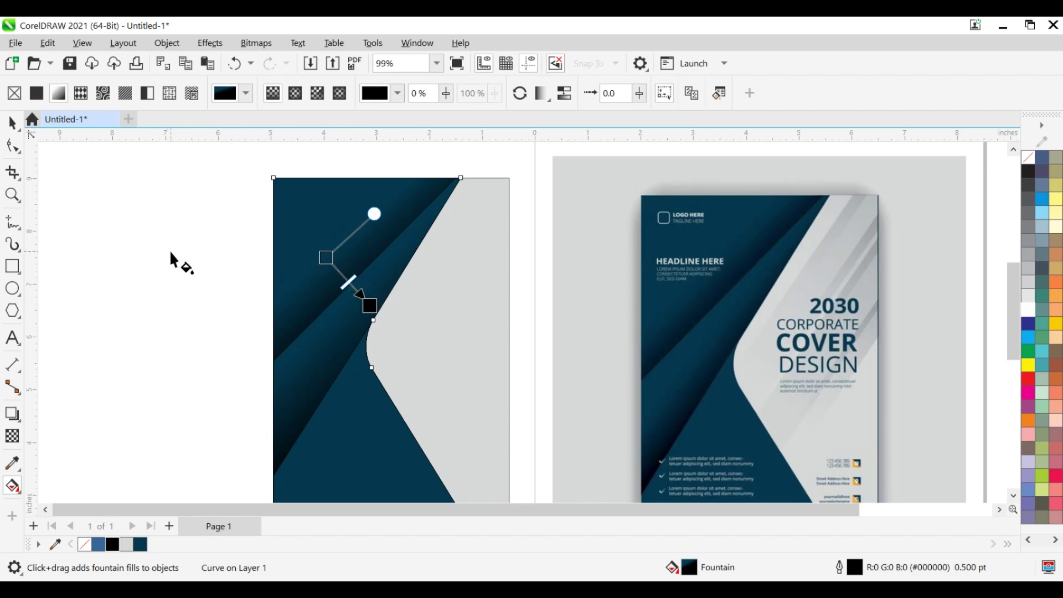
{"action": "key", "text": "space"}
{"action": "left_click", "coordinate": [221, 227]}
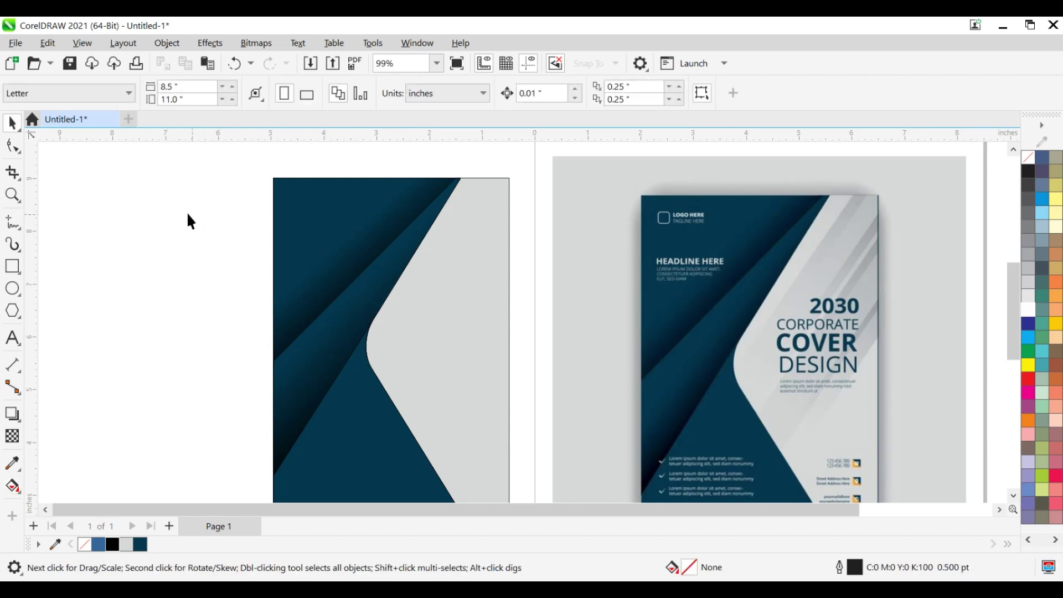
{"action": "scroll", "coordinate": [270, 229], "scroll_direction": "down", "scroll_amount": 3}
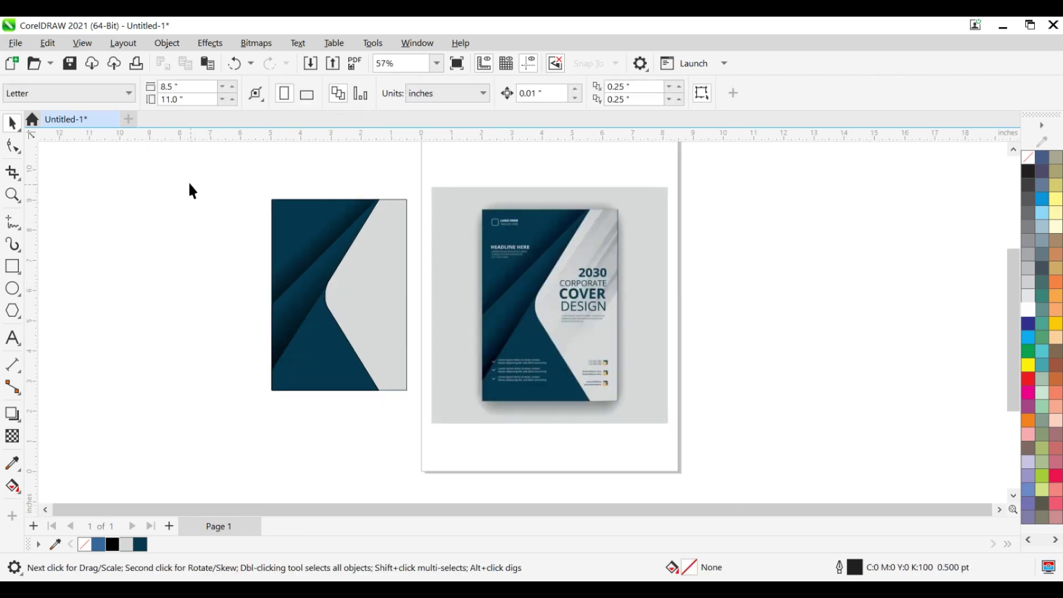
Add a text block in the empty area beside the cover with the lines 2024, CORPORATE, COVER and DESIGN
{"action": "left_click", "coordinate": [13, 338]}
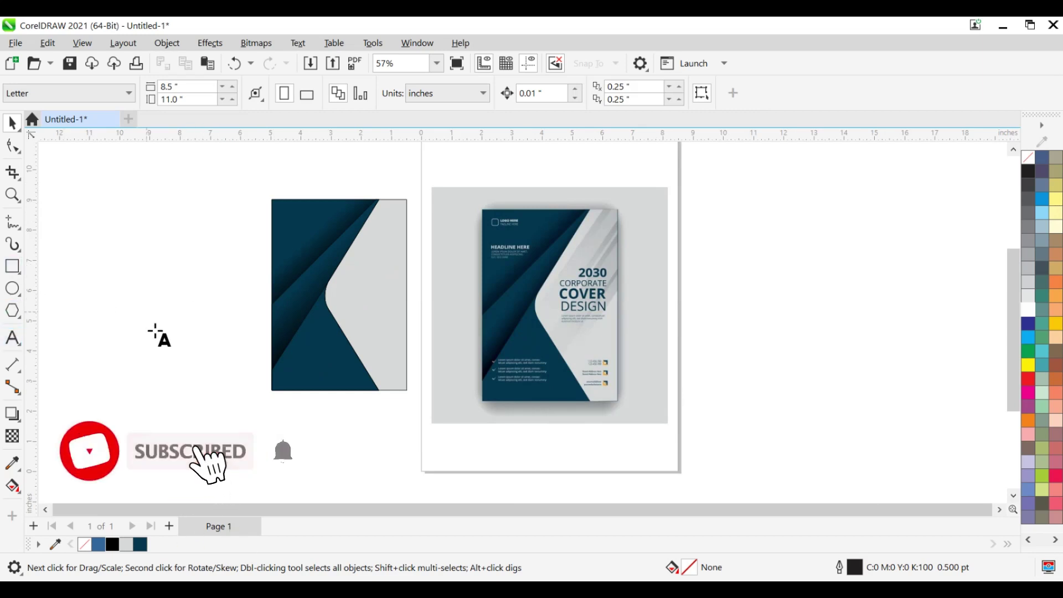
{"action": "left_click", "coordinate": [163, 351]}
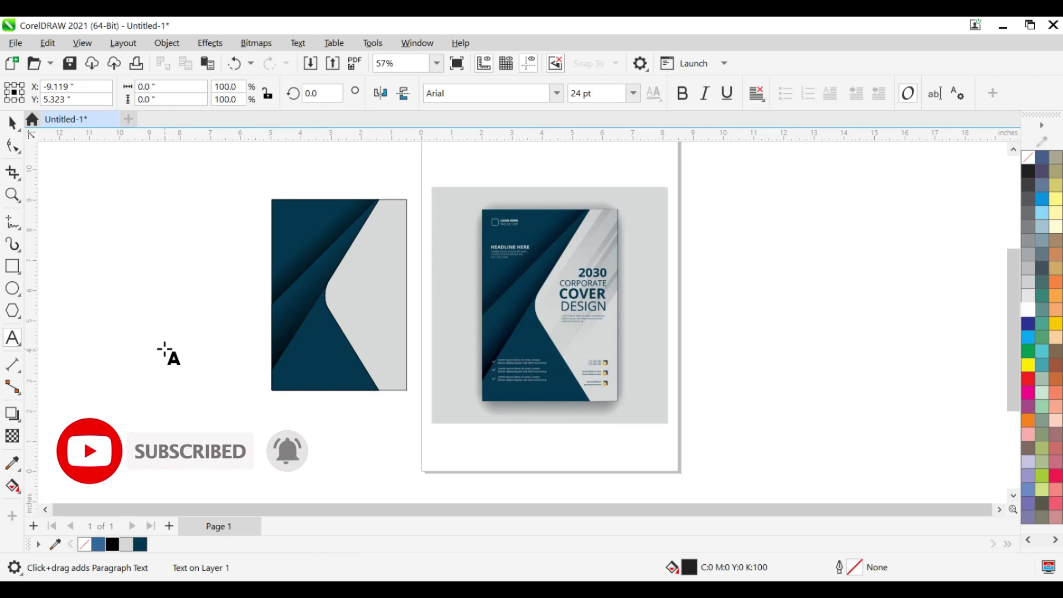
{"action": "type", "text": "2"}
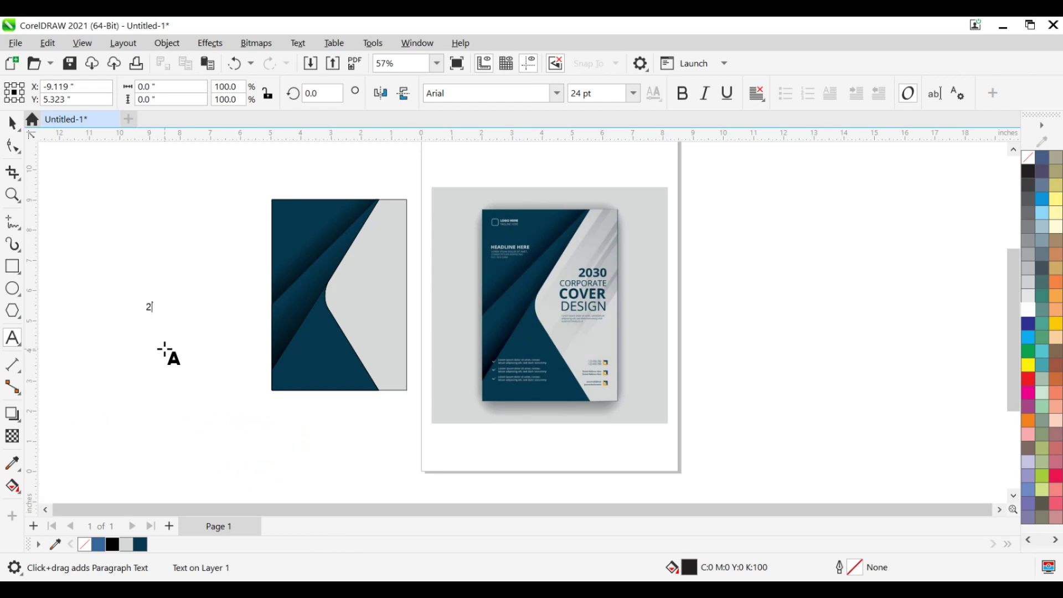
{"action": "type", "text": "024"}
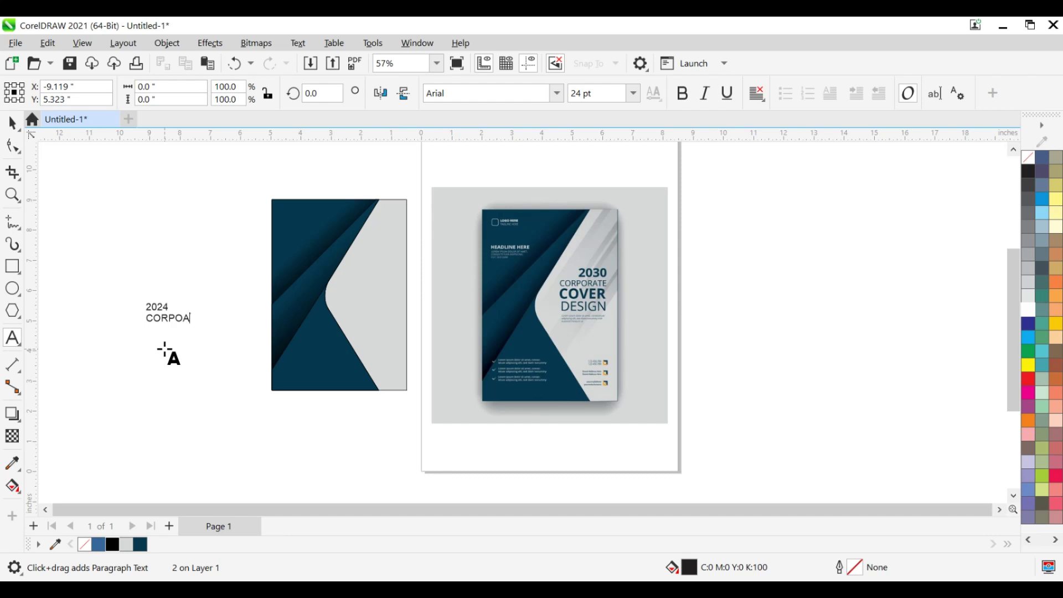
{"action": "key", "text": "BackSpace"}
{"action": "type", "text": "RATE"}
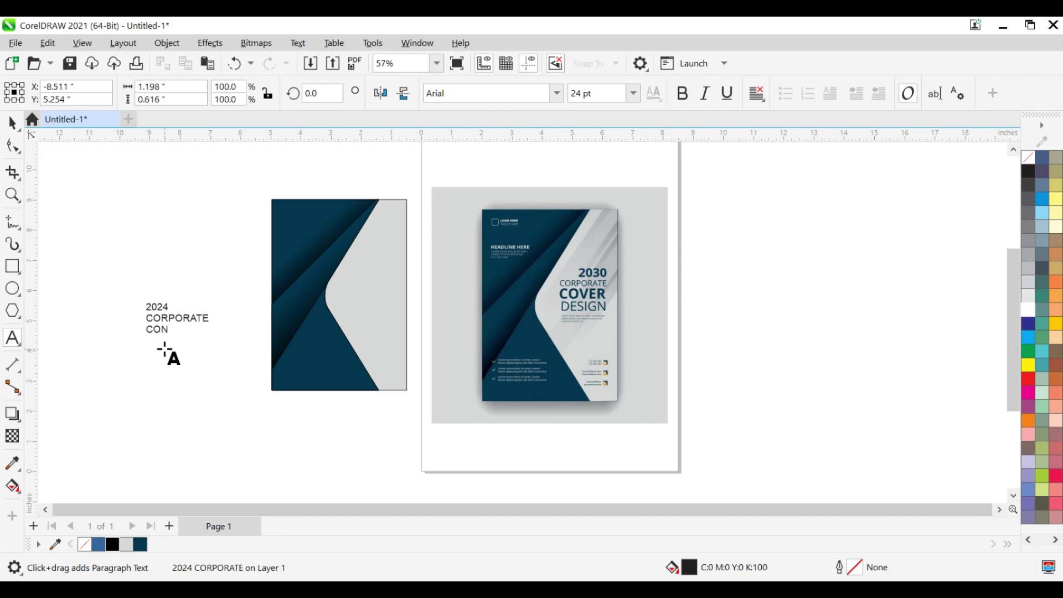
{"action": "key", "text": "BackSpace"}
{"action": "type", "text": "VER"}
{"action": "key", "text": "Return"}
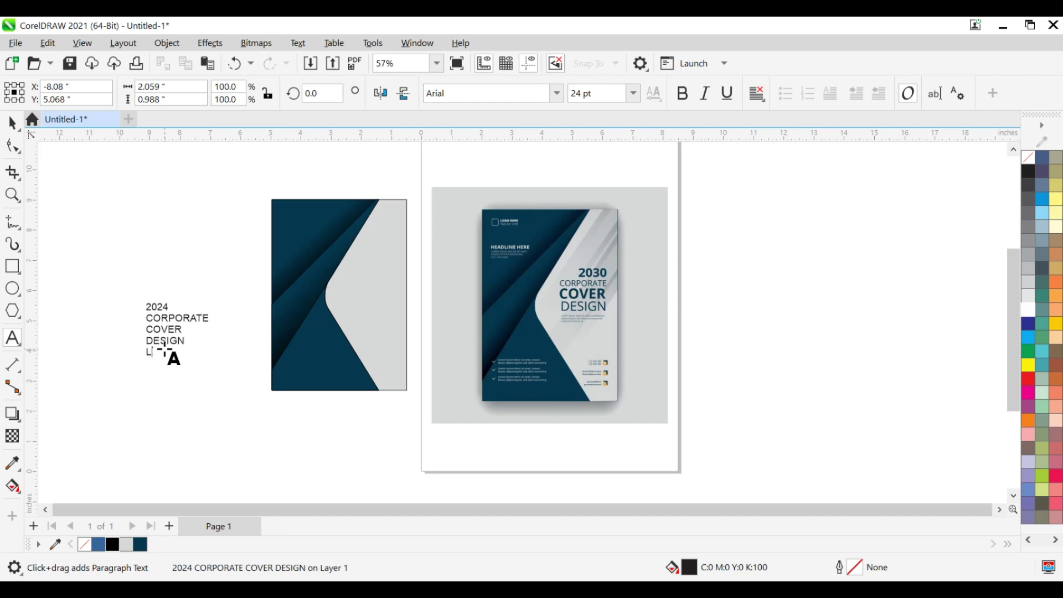
Extend the text block with the lines LOGO, HERE and HEADLINE HERE
{"action": "type", "text": "GO"}
{"action": "key", "text": "Return"}
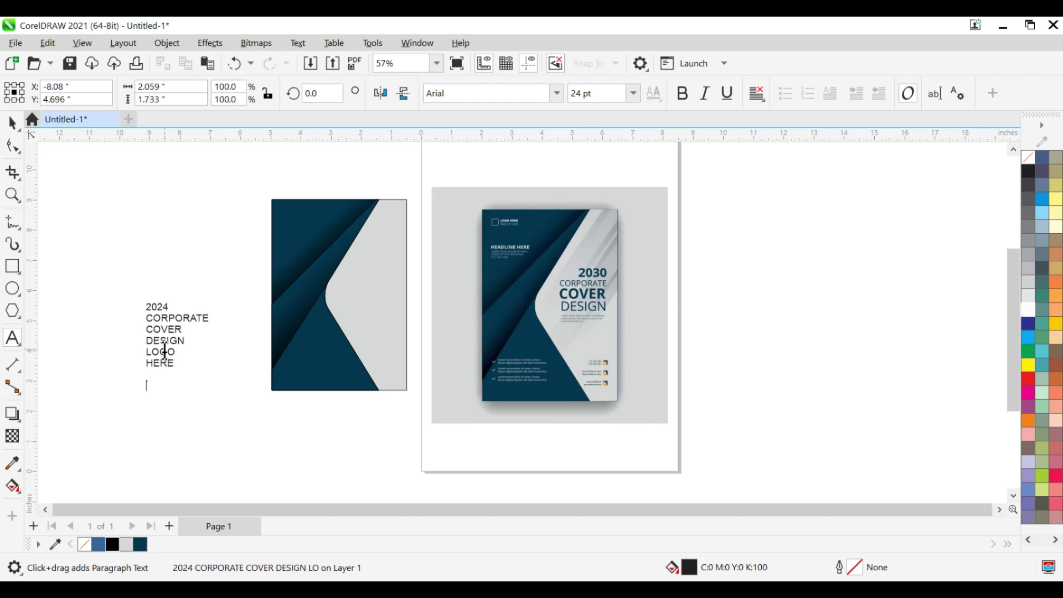
{"action": "key", "text": "Escape"}
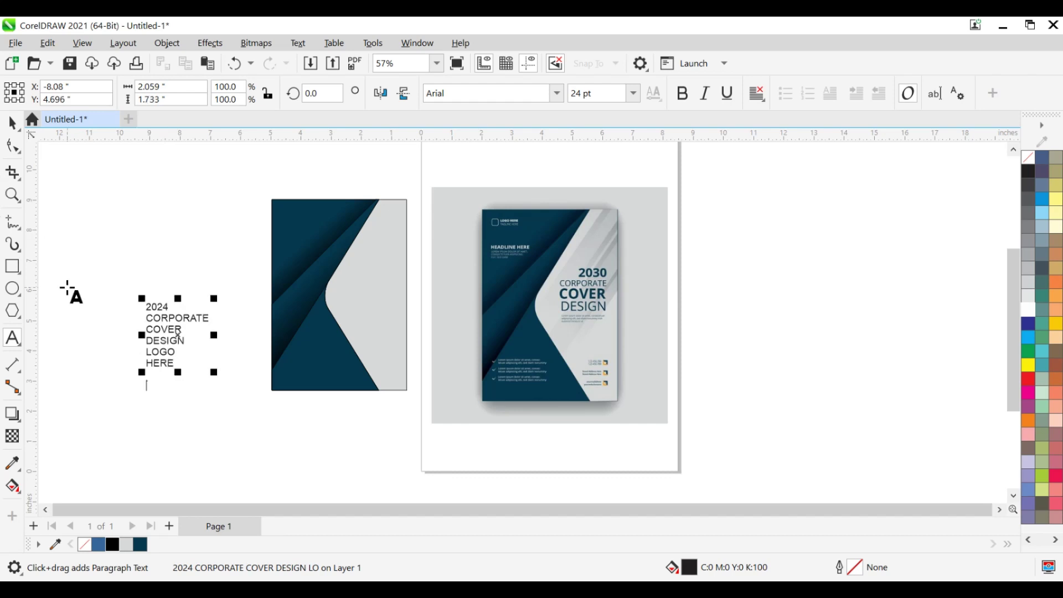
{"action": "key", "text": "Return"}
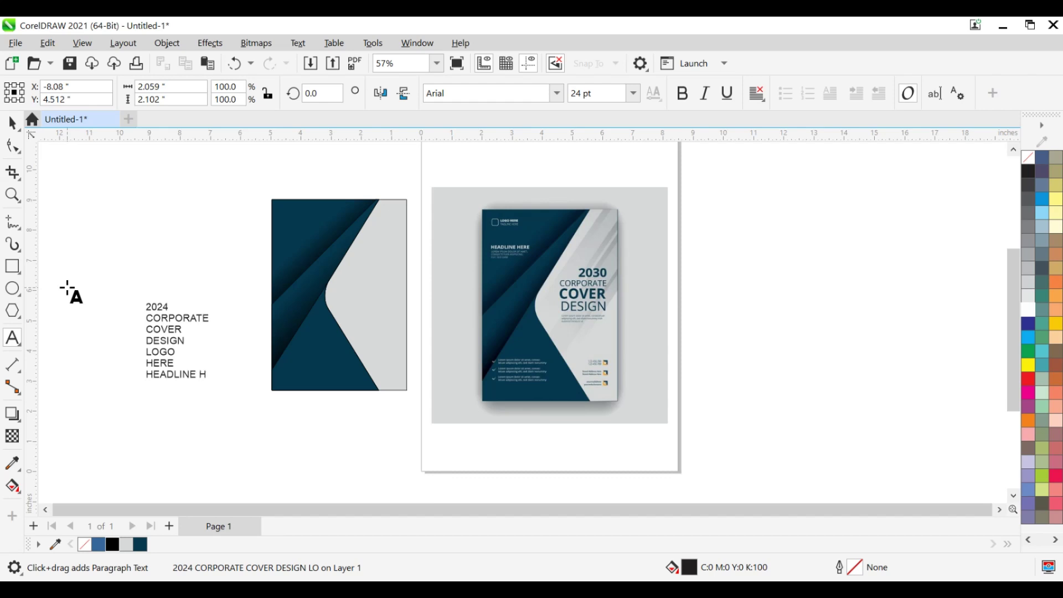
Break the finished text block apart into separate single-line text objects
{"action": "left_click", "coordinate": [10, 128]}
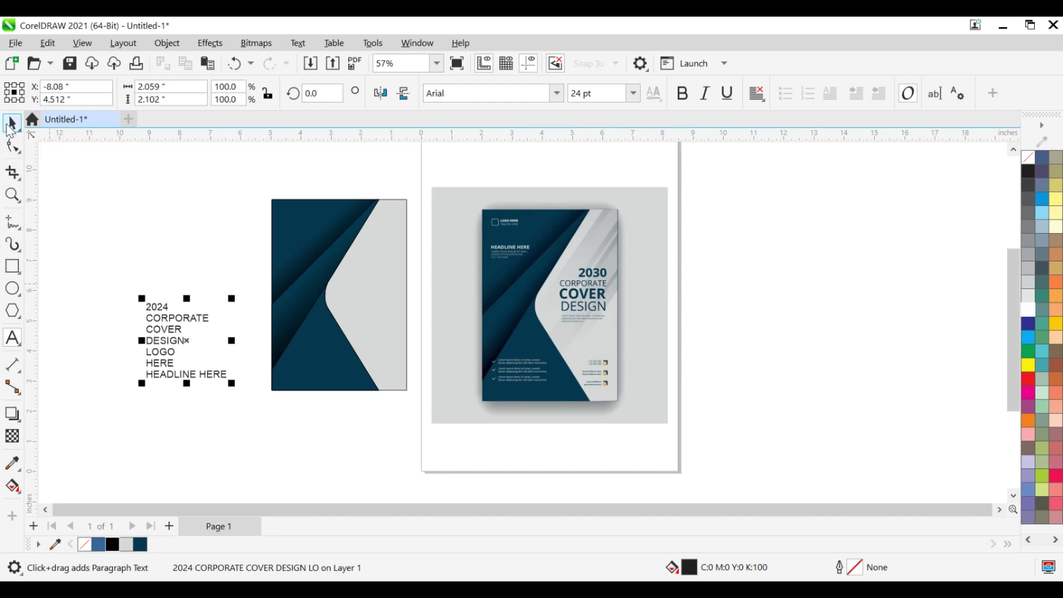
{"action": "left_click", "coordinate": [10, 128]}
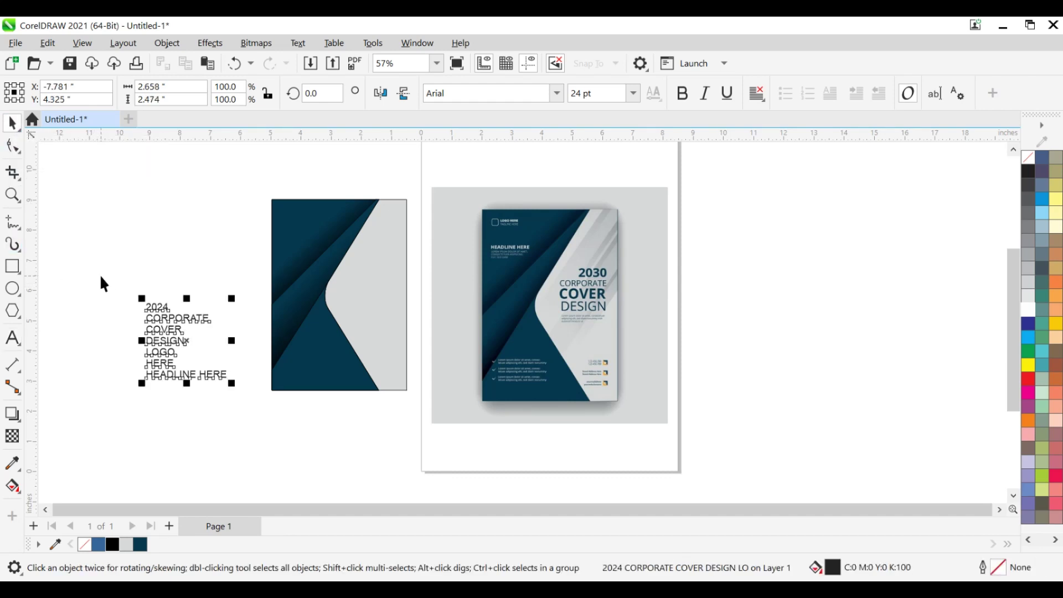
{"action": "key", "text": "ctrl+k"}
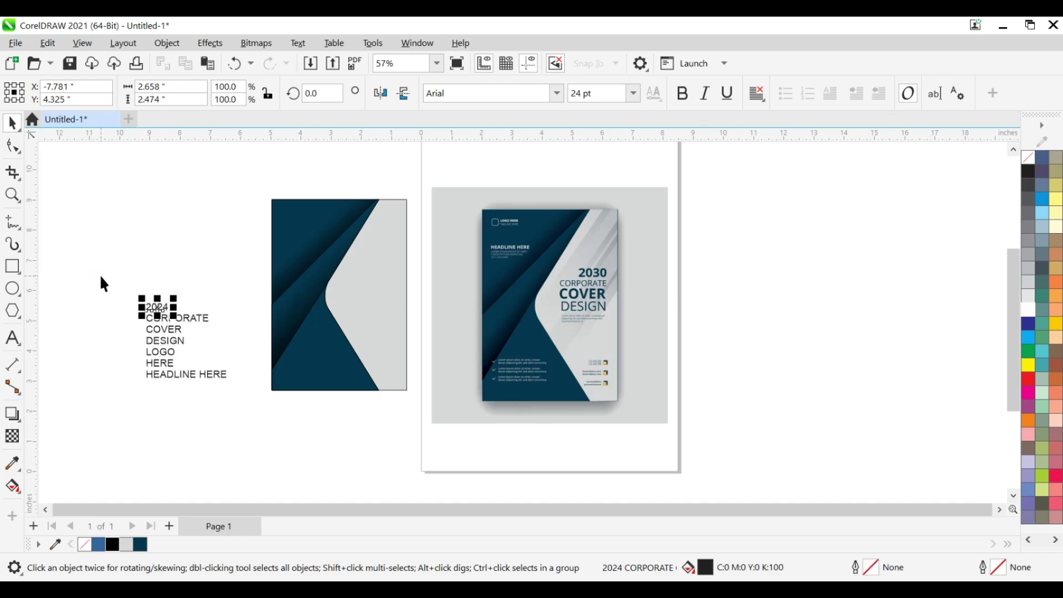
Make the 2024 and COVER lines bold and enlarge them together to 28.649 pt
{"action": "scroll", "coordinate": [87, 353], "scroll_direction": "up", "scroll_amount": 2}
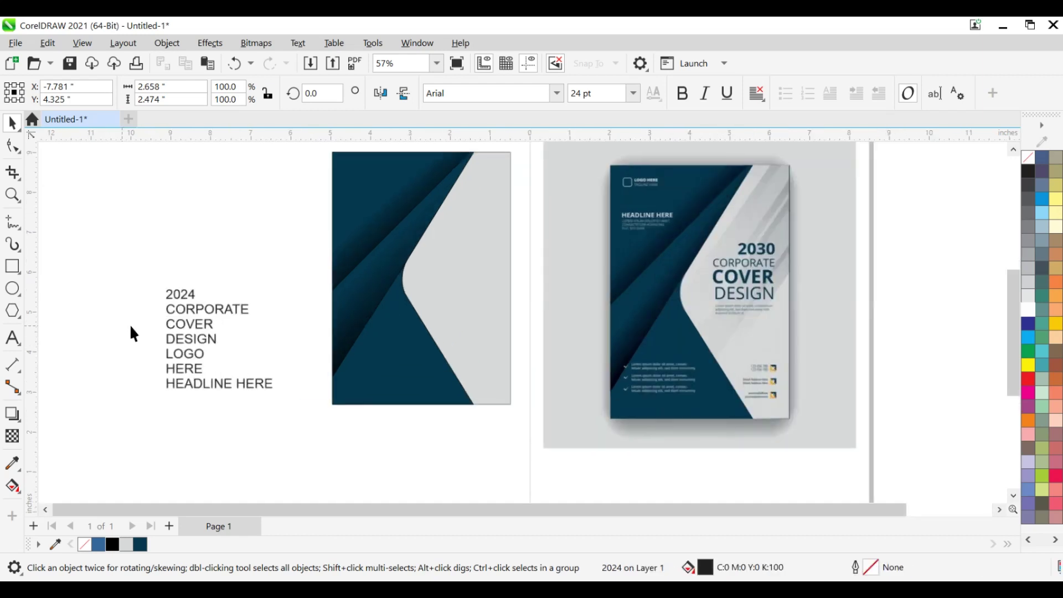
{"action": "left_click", "coordinate": [178, 324], "text": "shift"}
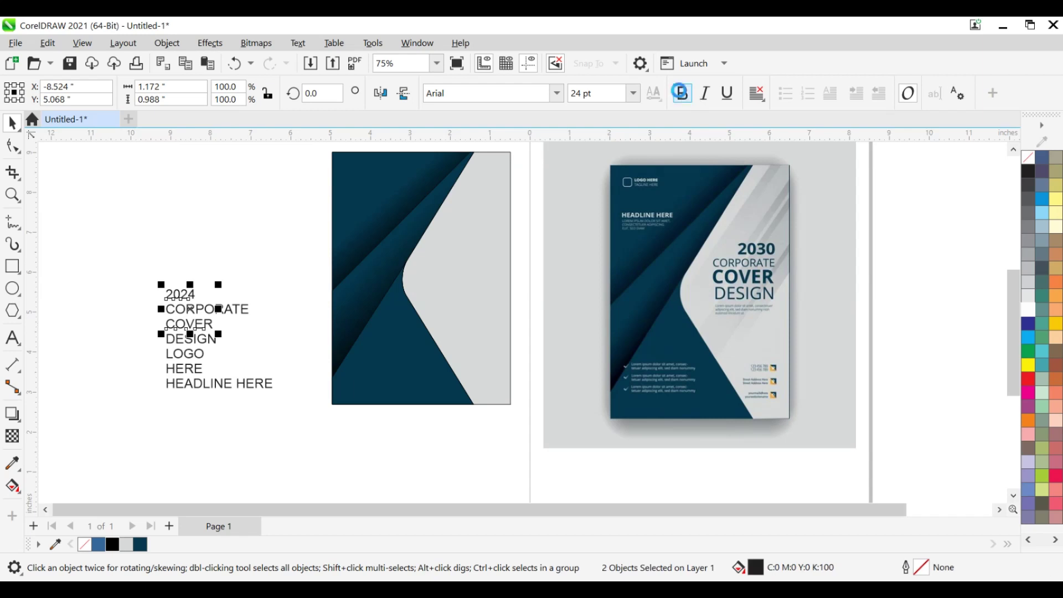
{"action": "left_click", "coordinate": [683, 93]}
{"action": "left_click_drag", "start_coordinate": [221, 290], "coordinate": [244, 289]}
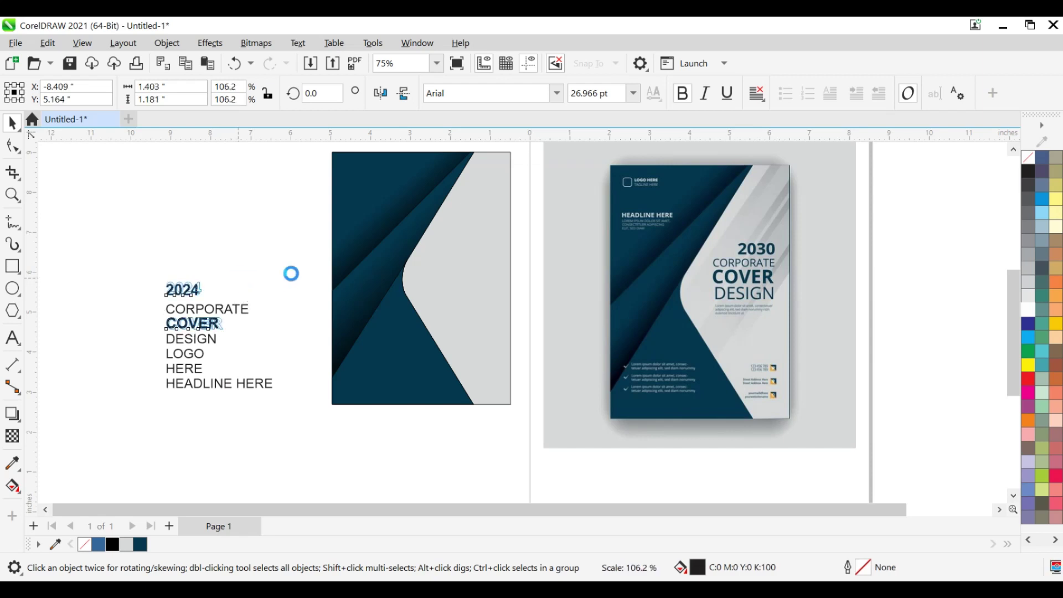
{"action": "left_click", "coordinate": [102, 234]}
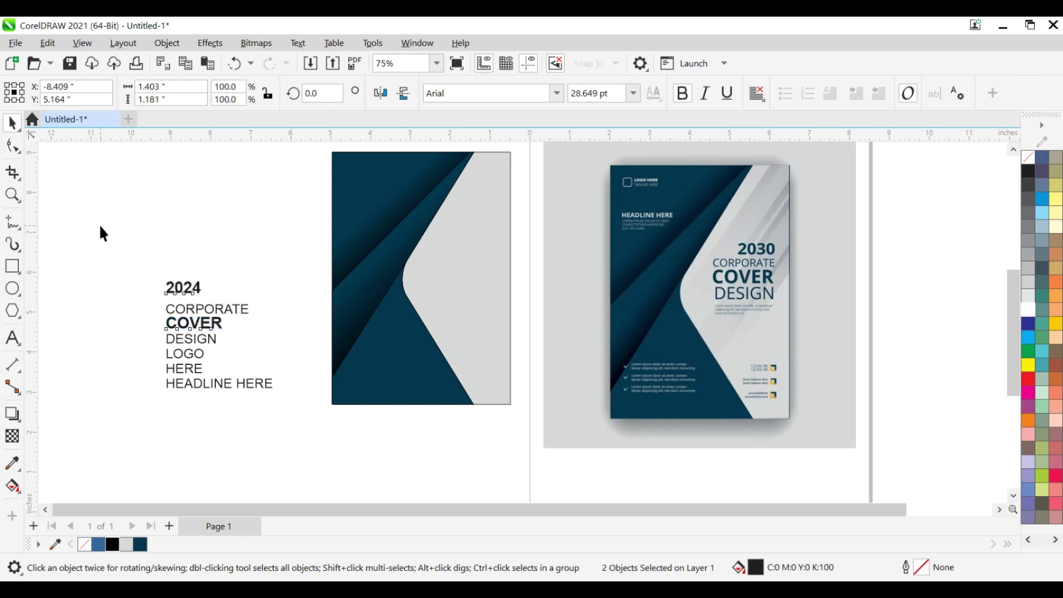
Move 2024 down closer to CORPORATE and left-align the four title lines
{"action": "left_click", "coordinate": [184, 285]}
{"action": "left_click_drag", "start_coordinate": [188, 290], "coordinate": [193, 306]}
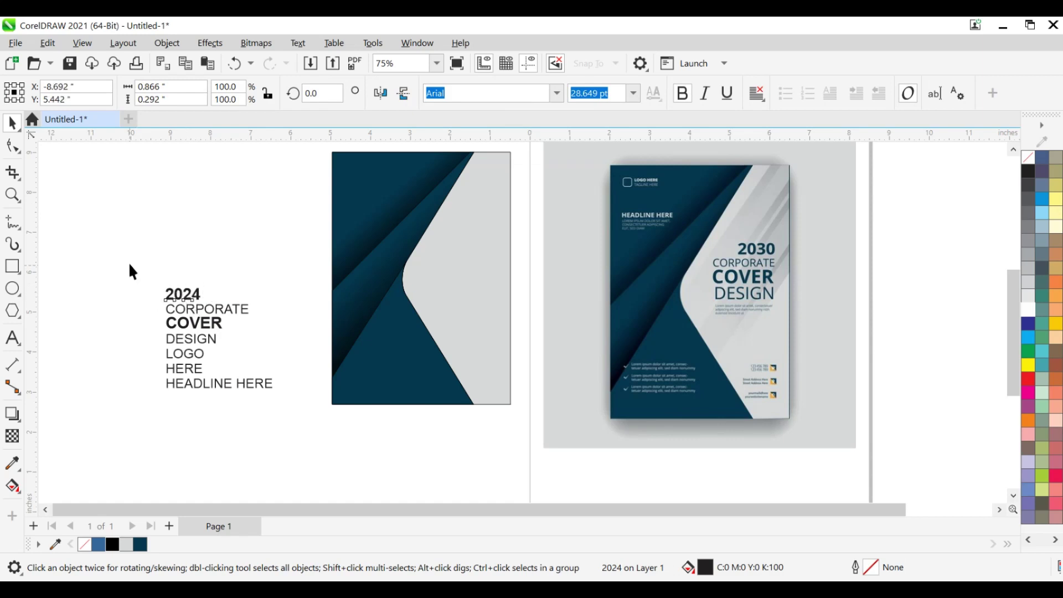
{"action": "left_click_drag", "start_coordinate": [283, 350], "coordinate": [280, 350]}
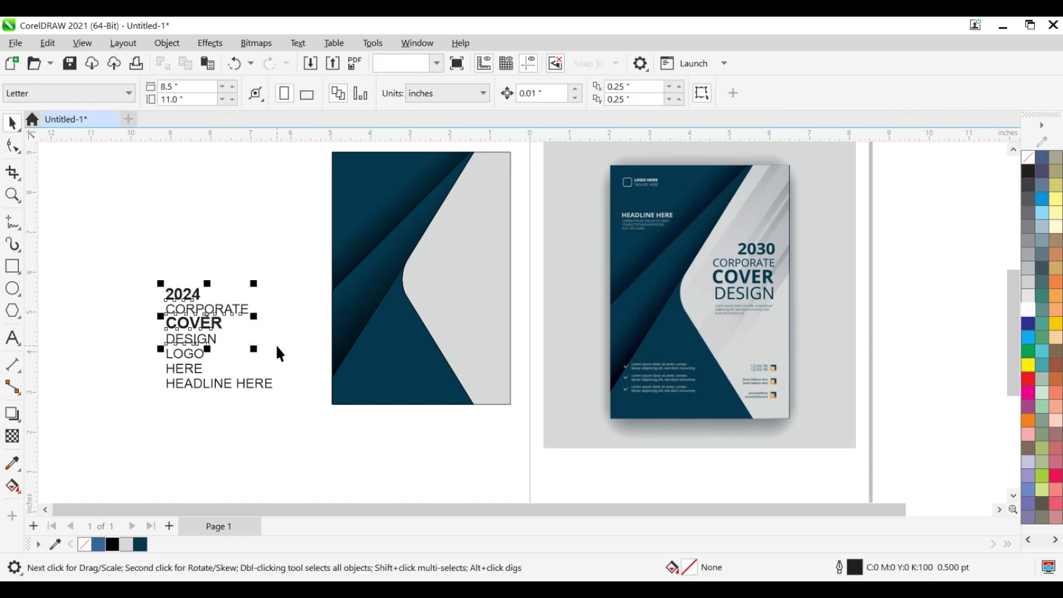
{"action": "key", "text": "l"}
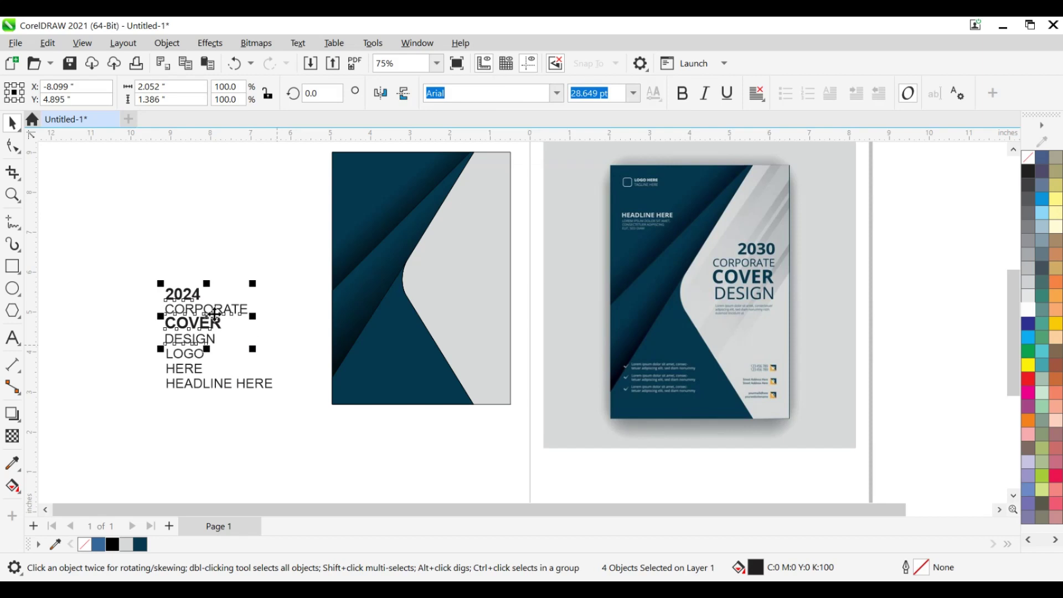
Align the bottom edge of 2024 with the bottom edge of the CORPORATE line
{"action": "left_click", "coordinate": [144, 287]}
{"action": "left_click", "coordinate": [176, 294]}
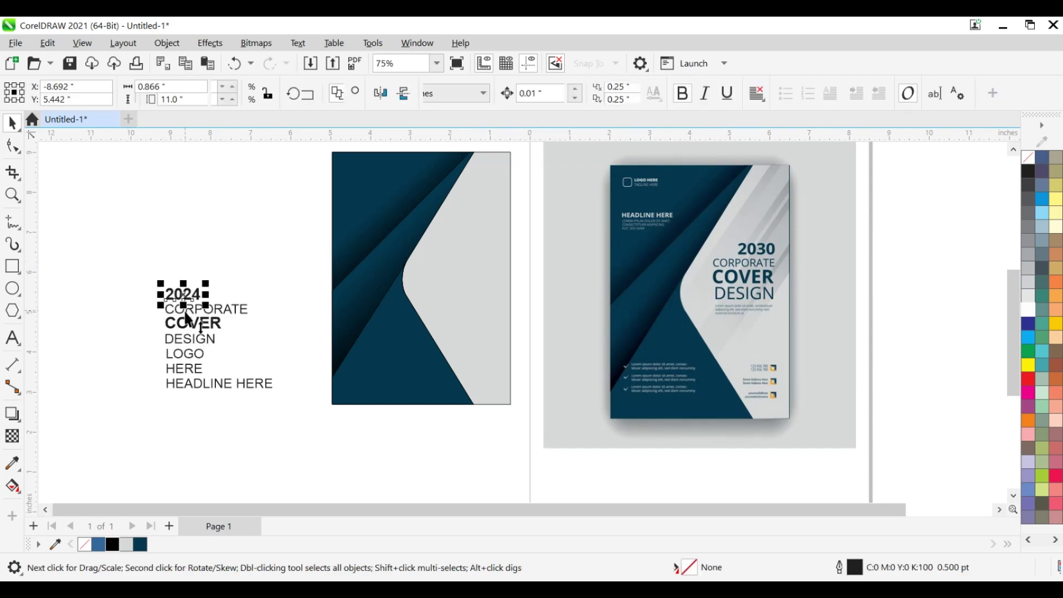
{"action": "left_click", "coordinate": [189, 317], "text": "shift"}
{"action": "key", "text": "b"}
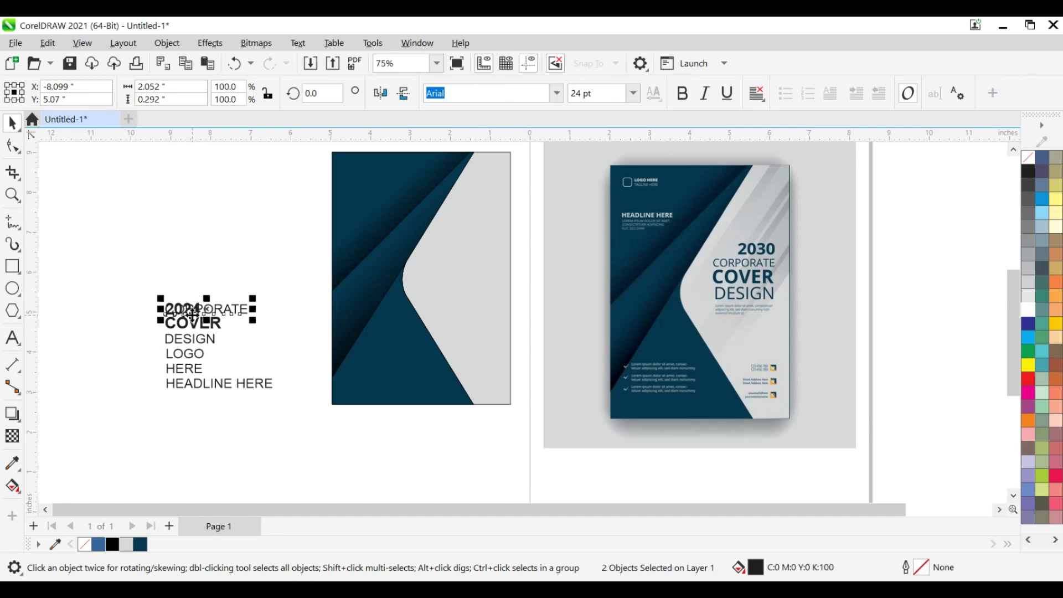
Undo the bottom alignment of 2024 and align its right edge with the CORPORATE line instead
{"action": "key", "text": "ctrl+z"}
{"action": "key", "text": "r"}
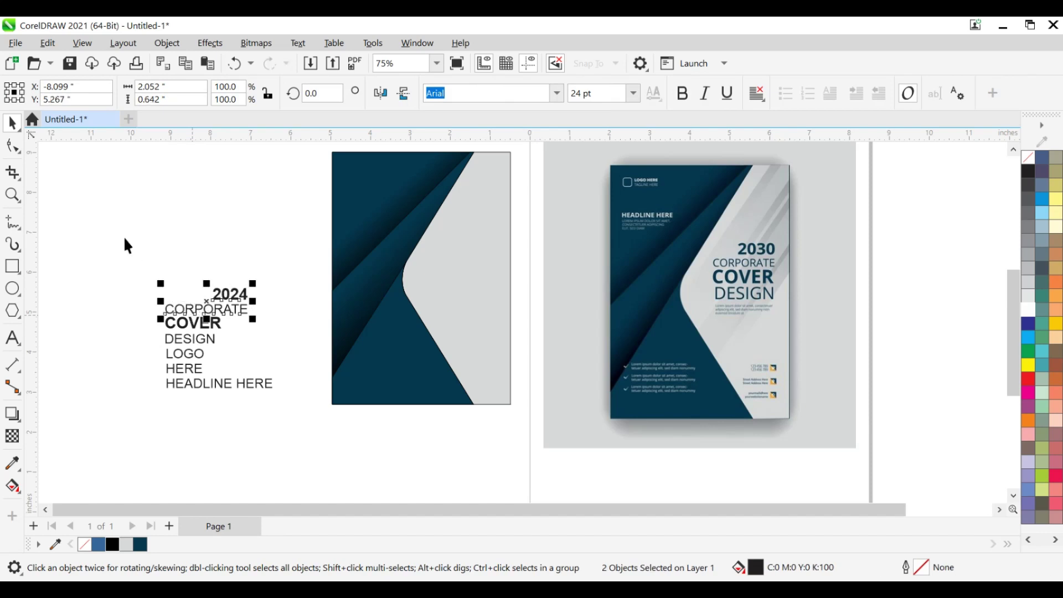
{"action": "left_click", "coordinate": [127, 246]}
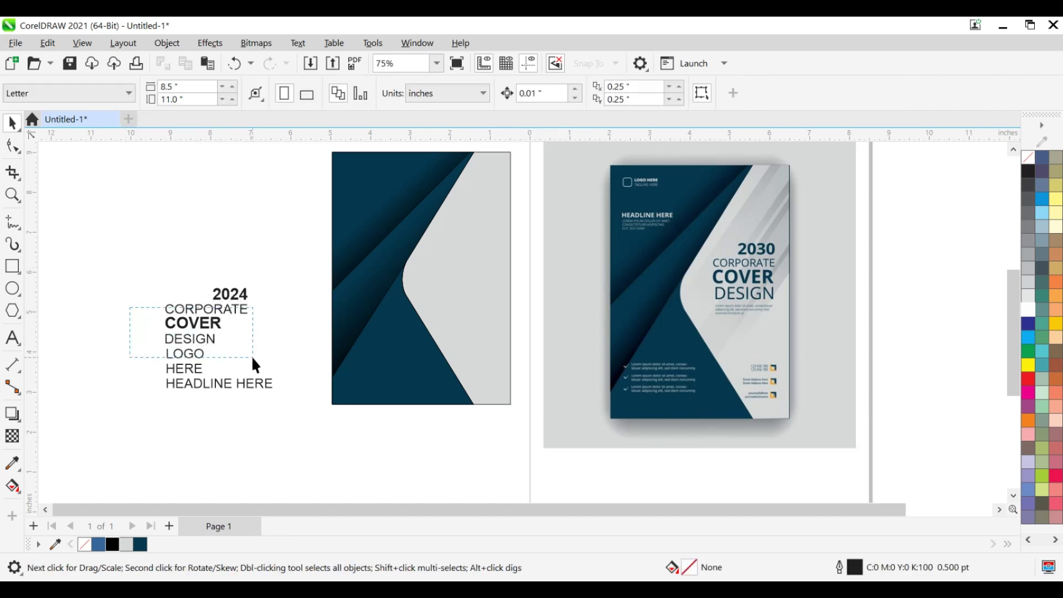
Enlarge the COVER and DESIGN lines to about the width of CORPORATE, with DESIGN at 41.206 pt
{"action": "left_click_drag", "start_coordinate": [253, 358], "coordinate": [281, 362]}
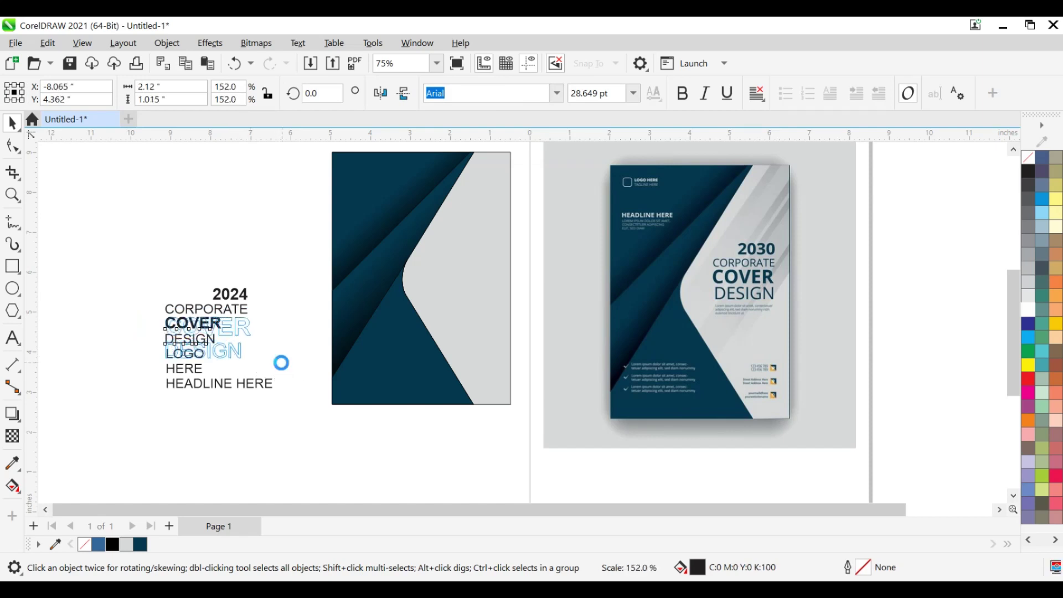
{"action": "left_click", "coordinate": [241, 360]}
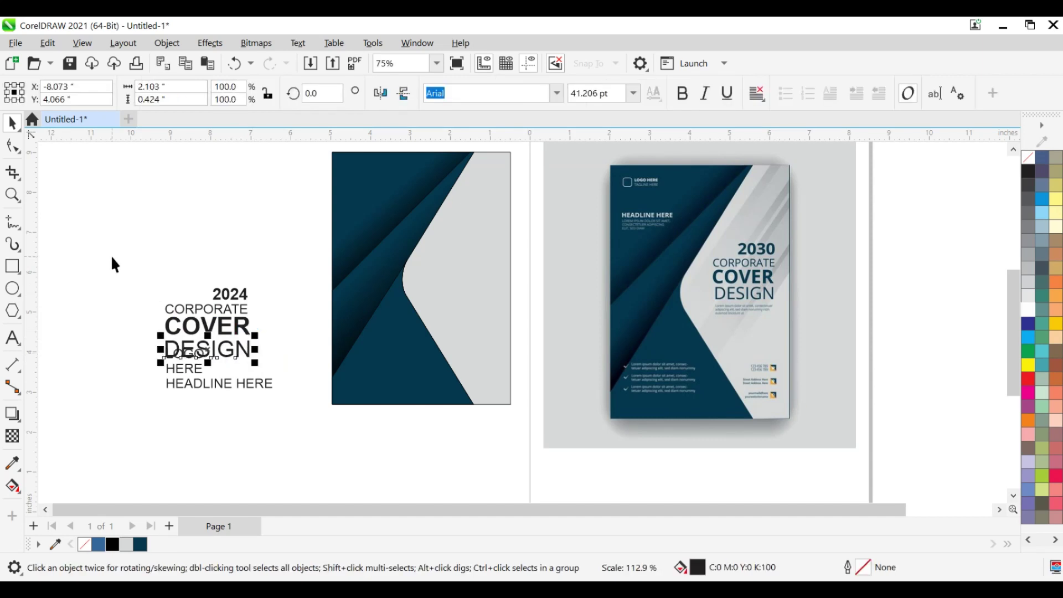
Move the four title lines onto the cover's grey panel and fill them with the dark blue #04384D
{"action": "left_click_drag", "start_coordinate": [111, 247], "coordinate": [259, 361]}
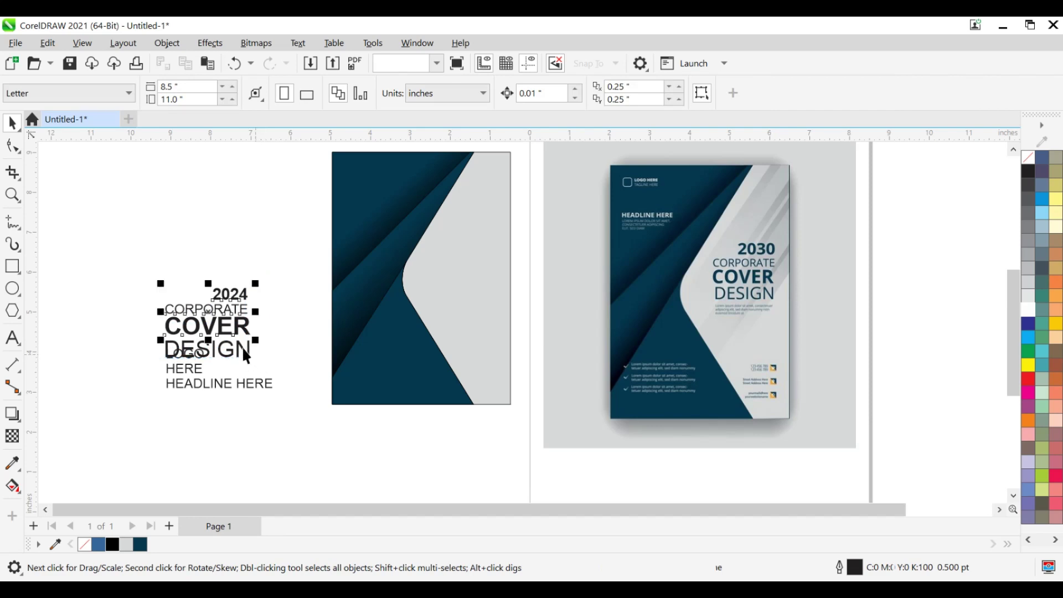
{"action": "left_click_drag", "start_coordinate": [227, 327], "coordinate": [478, 280]}
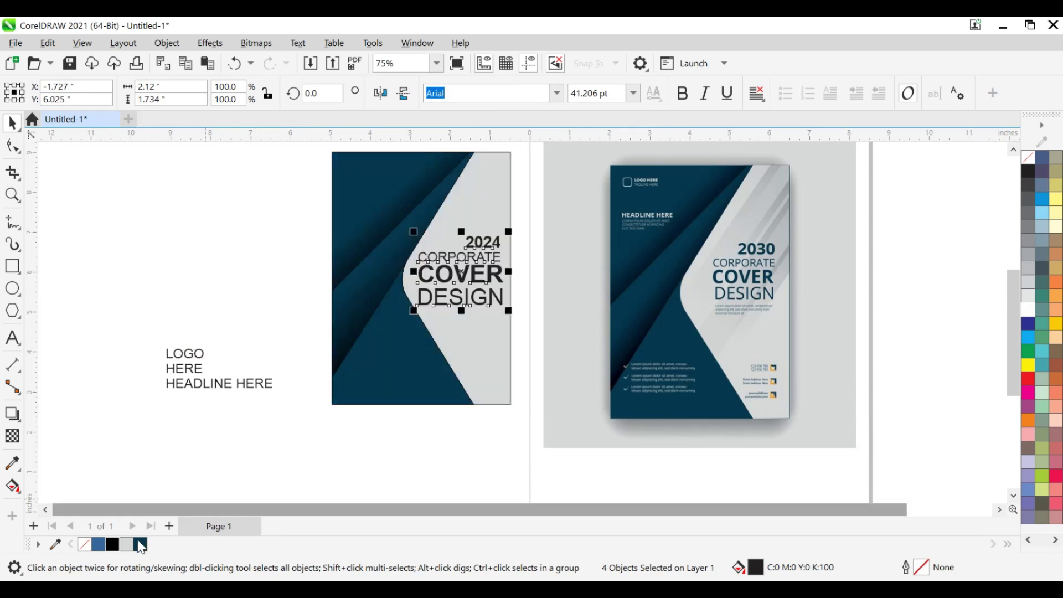
{"action": "left_click_drag", "start_coordinate": [418, 311], "coordinate": [425, 303]}
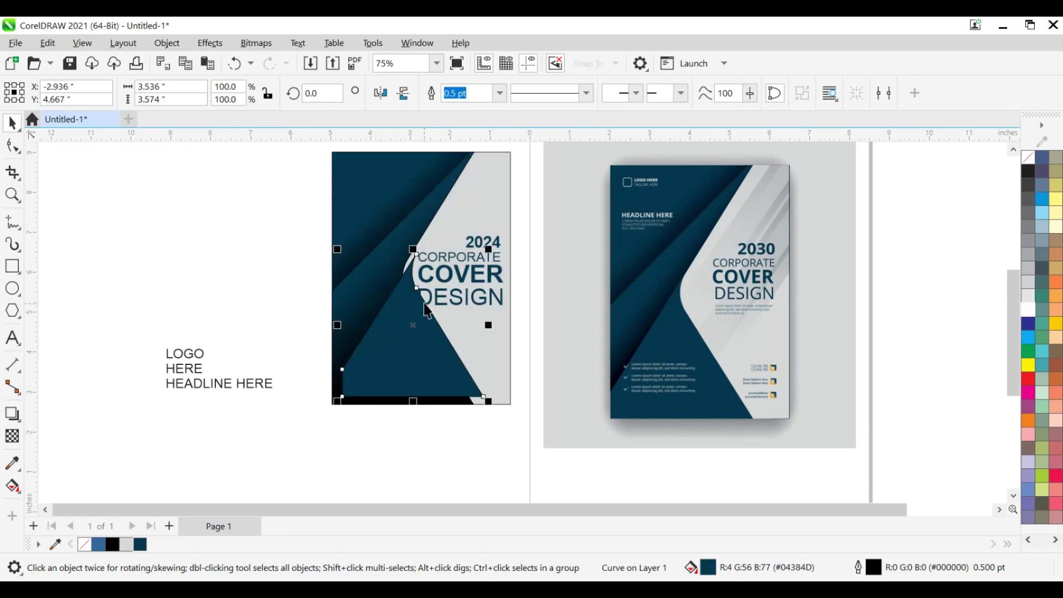
{"action": "key", "text": "ctrl+z"}
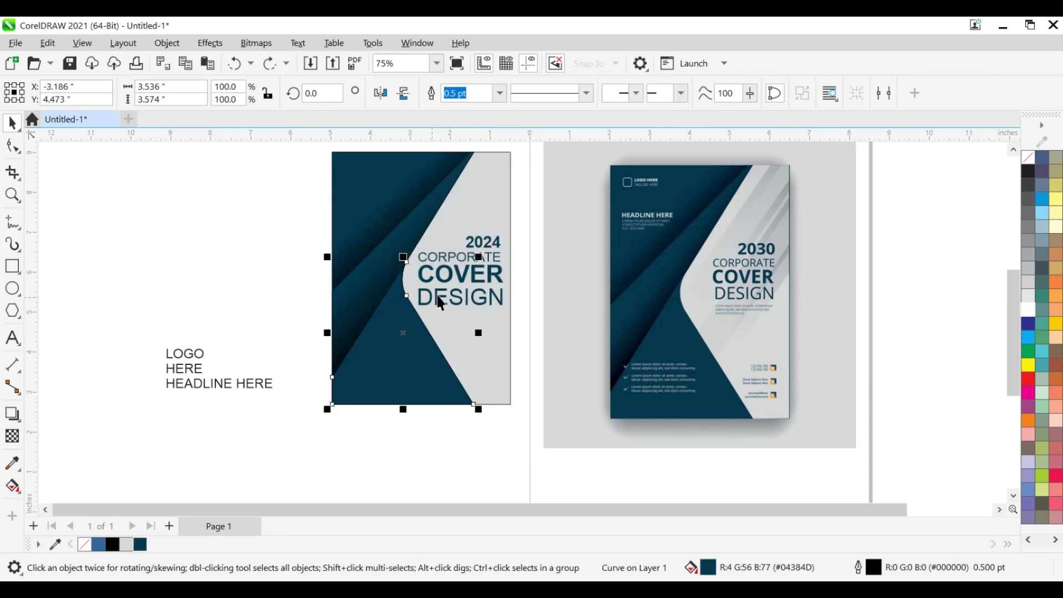
Scale the four-line title block down to about 1.68 by 1.37 inches within the grey panel
{"action": "left_click_drag", "start_coordinate": [524, 216], "coordinate": [466, 273]}
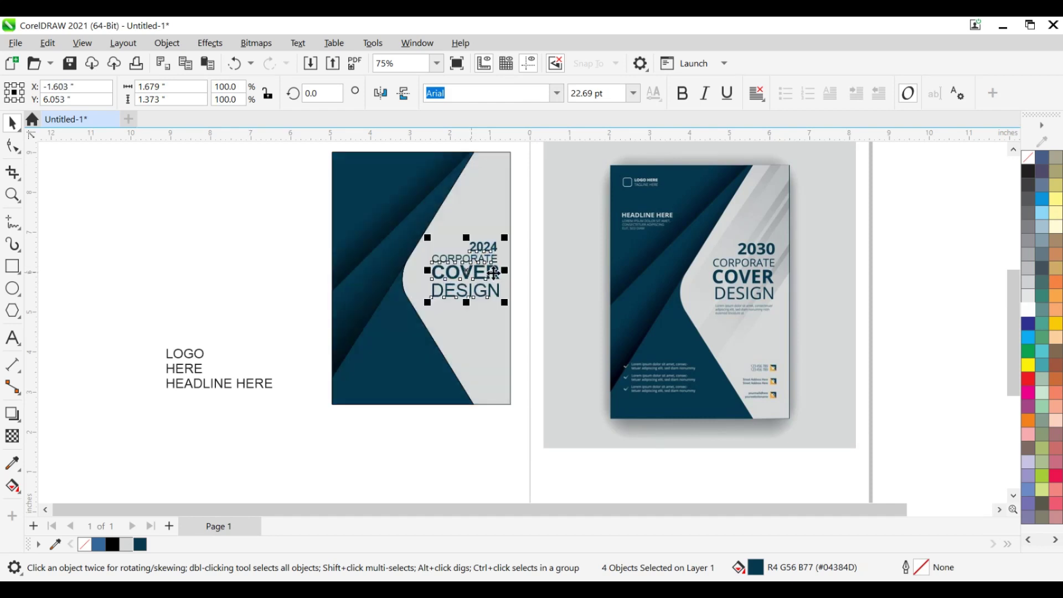
{"action": "left_click", "coordinate": [521, 258]}
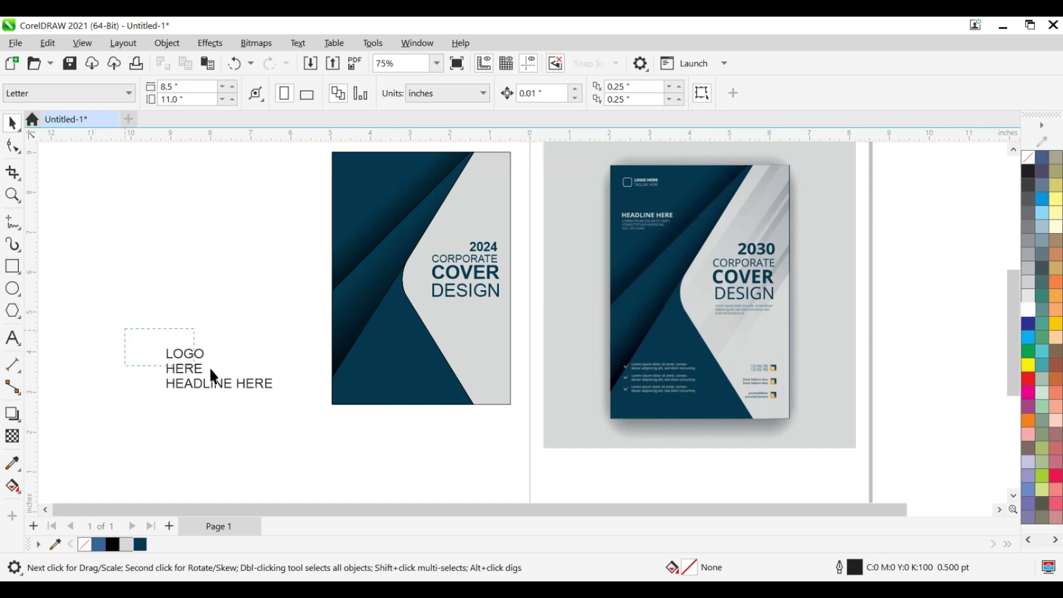
Place the LOGO and HERE lines in the cover's upper-left corner in white Impact, scaled to about 84.6%
{"action": "left_click_drag", "start_coordinate": [217, 373], "coordinate": [358, 172]}
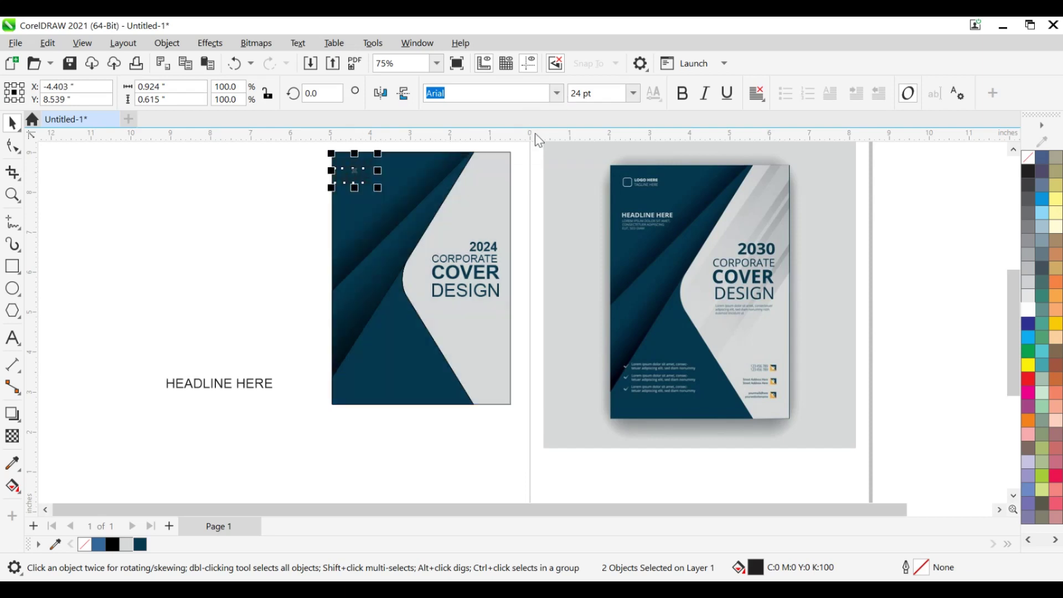
{"action": "left_click", "coordinate": [557, 94]}
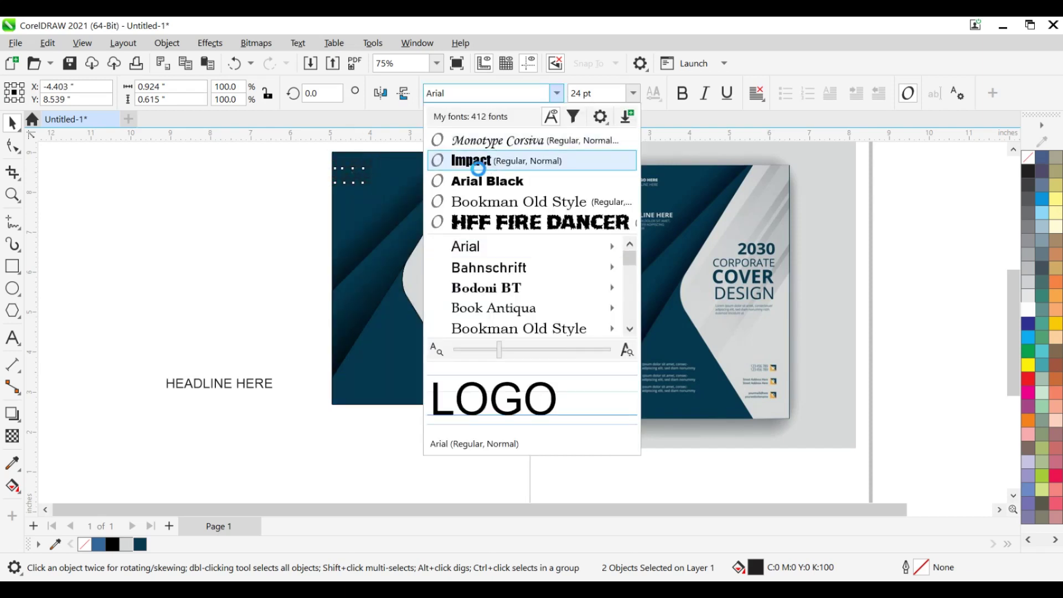
{"action": "left_click", "coordinate": [478, 168]}
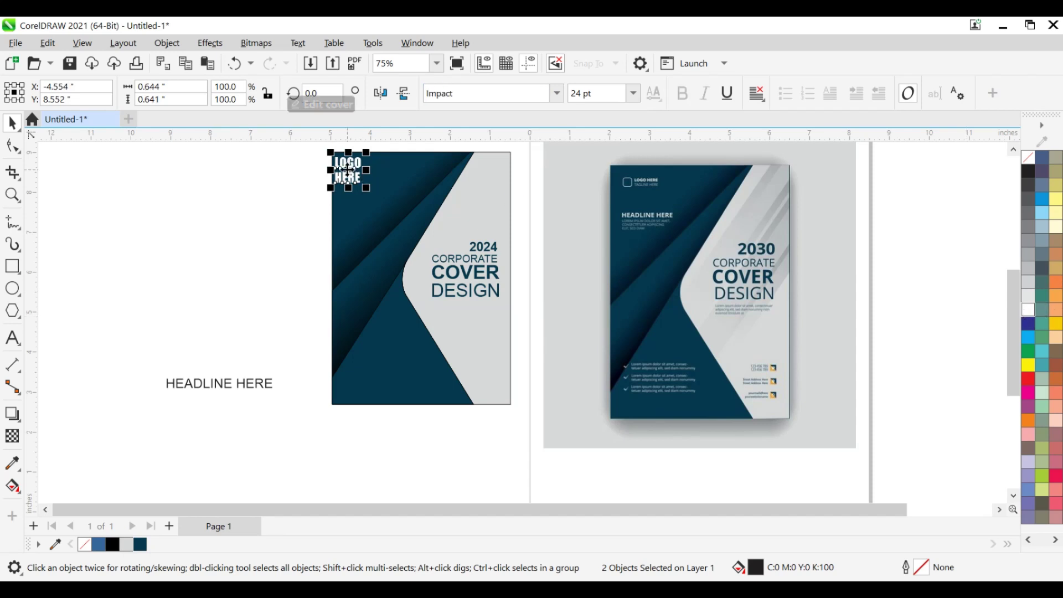
{"action": "mouse_move", "coordinate": [363, 171]}
{"action": "left_mouse_down"}
{"action": "mouse_move", "coordinate": [352, 170]}
{"action": "mouse_move", "coordinate": [364, 187]}
{"action": "left_mouse_up"}
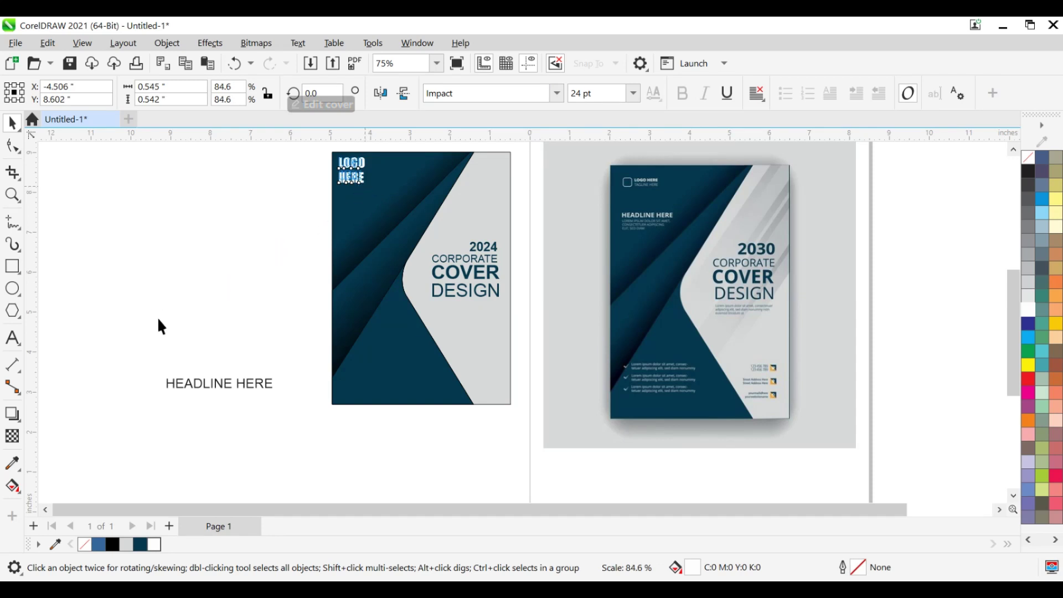
Place HEADLINE HERE below the logo text on the dark blue area, in bold white at about 11.133 pt
{"action": "left_click_drag", "start_coordinate": [131, 355], "coordinate": [285, 412]}
{"action": "left_click_drag", "start_coordinate": [249, 380], "coordinate": [435, 228]}
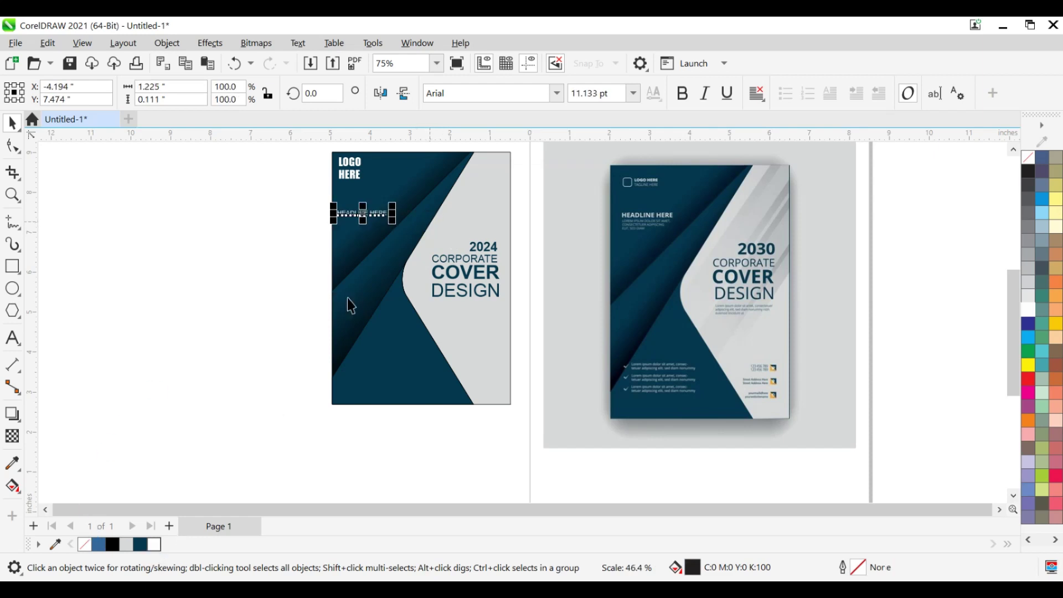
{"action": "left_click", "coordinate": [687, 99]}
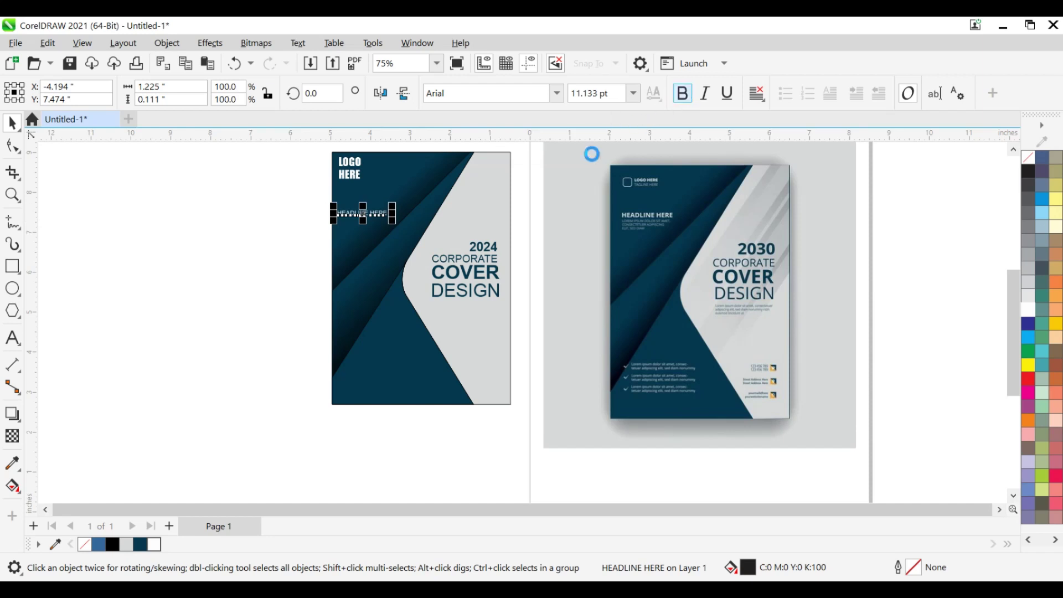
{"action": "left_click", "coordinate": [325, 216]}
Move the complete cover design farther left, away from the reference image
{"action": "scroll", "coordinate": [305, 374], "scroll_direction": "down", "scroll_amount": 1}
{"action": "scroll", "coordinate": [304, 373], "scroll_direction": "down", "scroll_amount": 1}
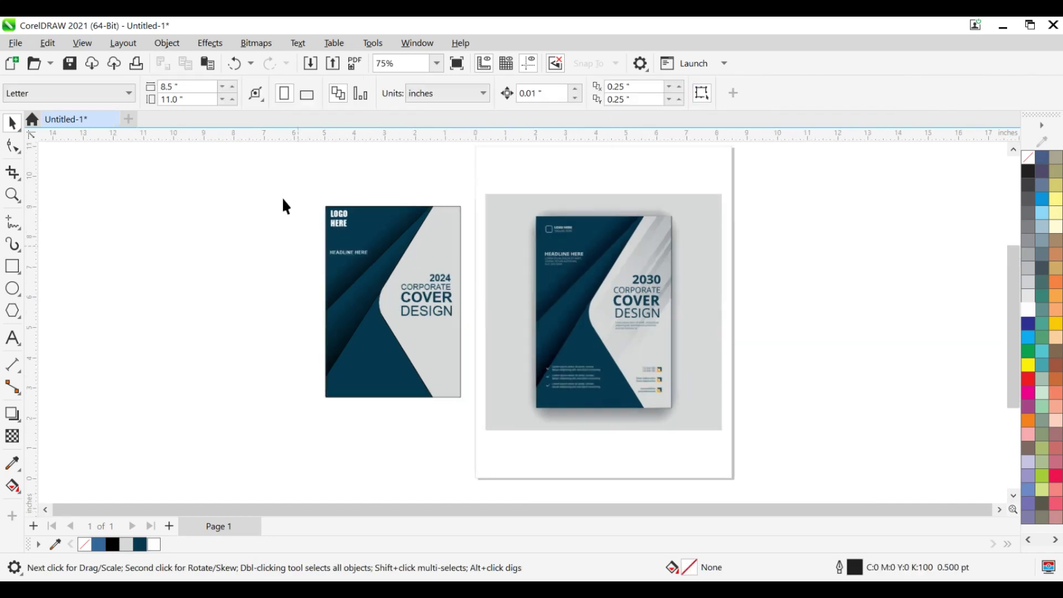
{"action": "left_click_drag", "start_coordinate": [271, 169], "coordinate": [496, 428]}
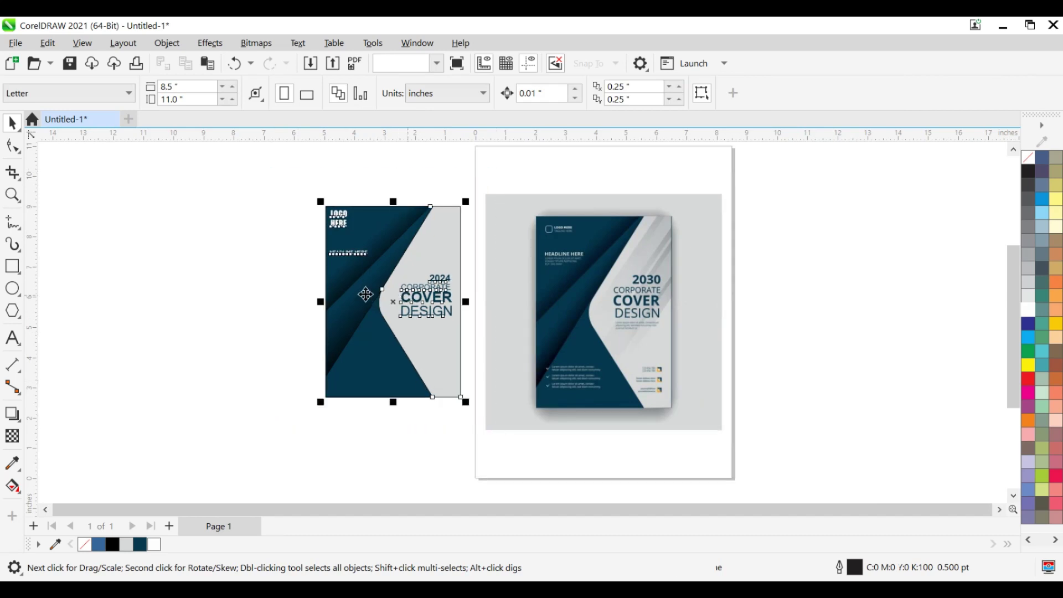
{"action": "left_click_drag", "start_coordinate": [367, 296], "coordinate": [288, 295]}
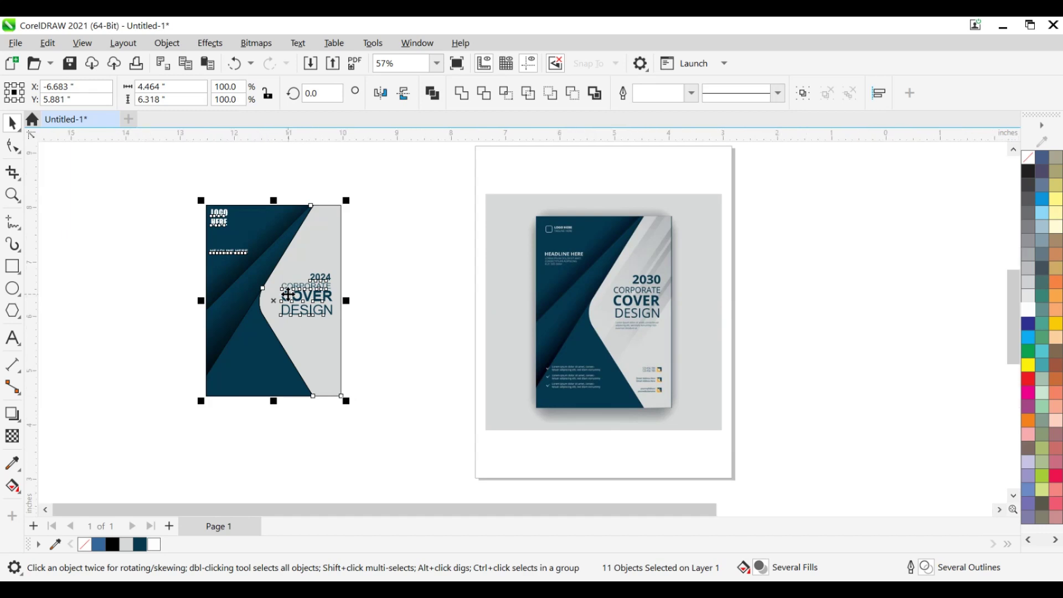
Examine the finished cover up close and in a full-screen preview
{"action": "key", "text": "shift+F2"}
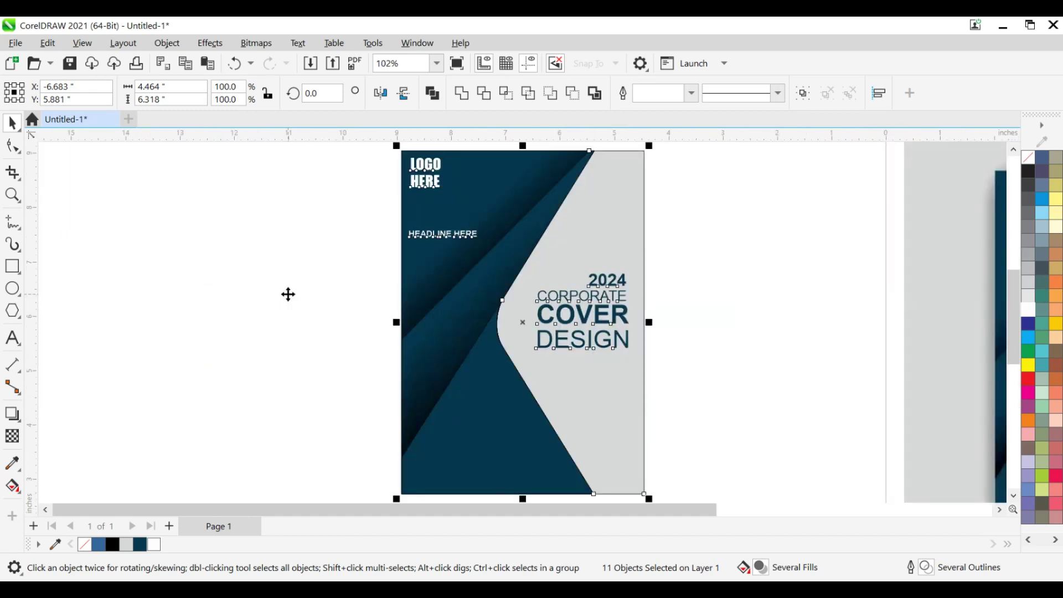
{"action": "scroll", "coordinate": [288, 294], "scroll_direction": "up", "scroll_amount": 2}
{"action": "key", "text": "F9"}
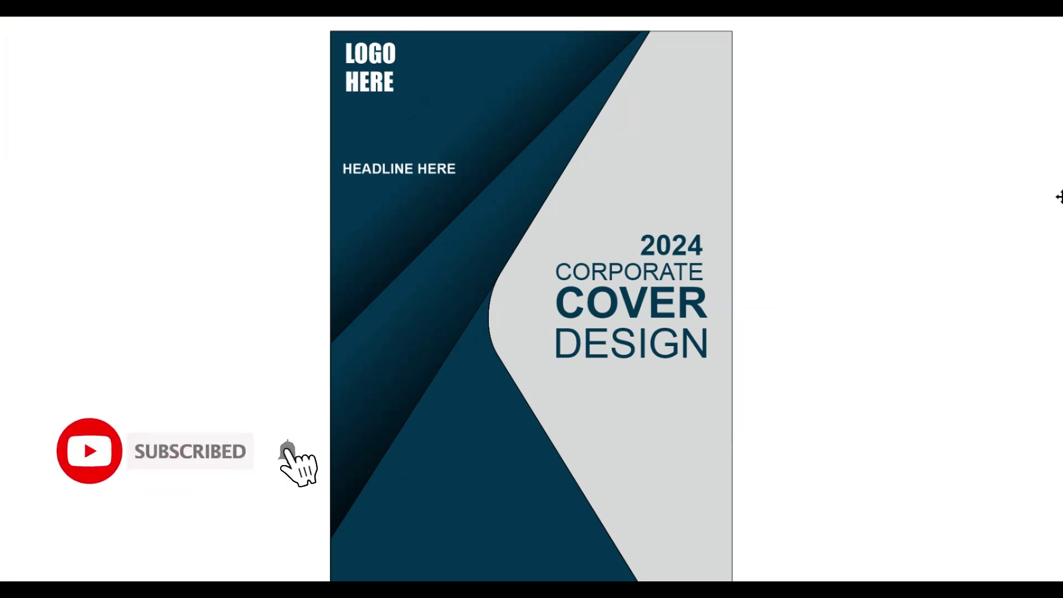
{"action": "key", "text": "Escape"}
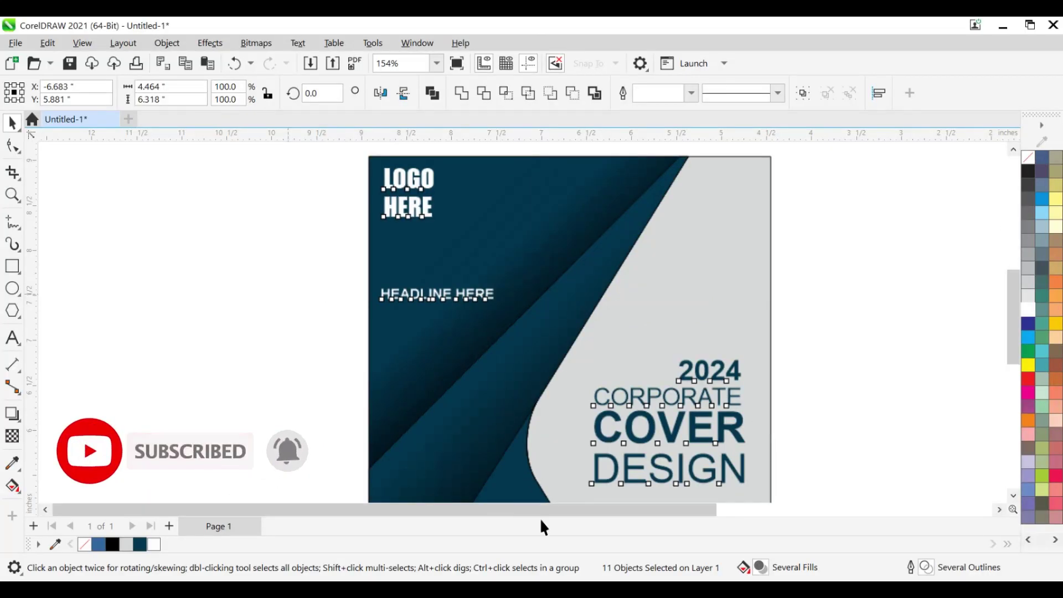